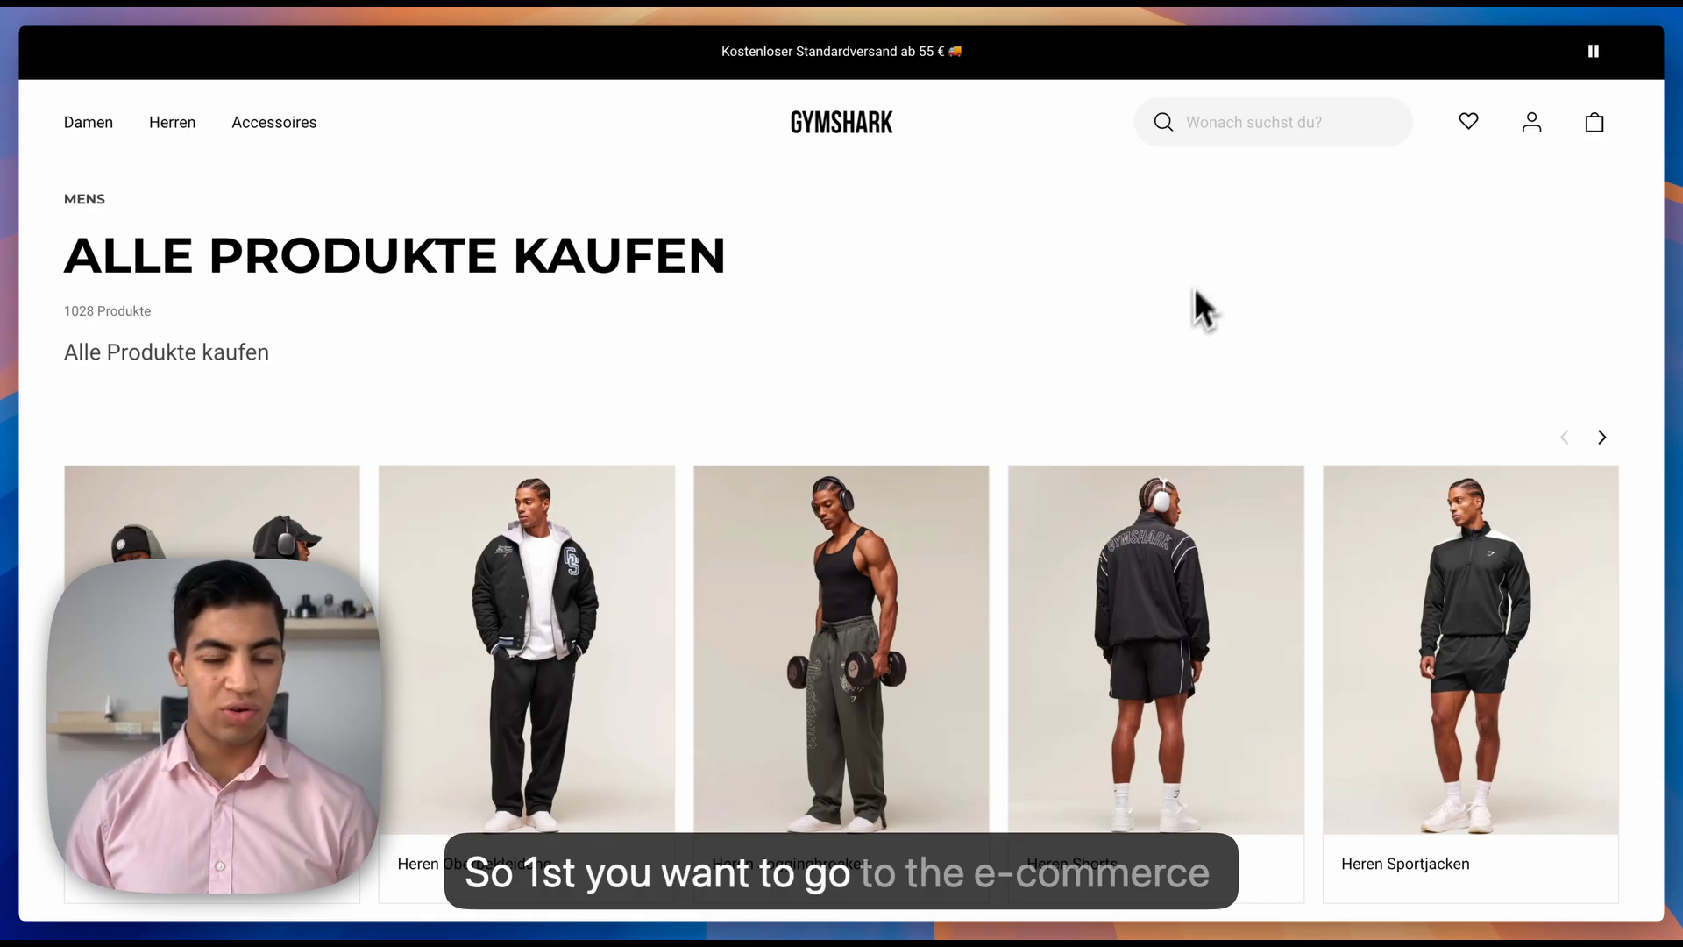
- Look through the Gymshark men's all-products listing and copy the page's URL
{"action": "scroll", "coordinate": [1149, 396], "scroll_direction": "down", "scroll_amount": 8}
{"action": "scroll", "coordinate": [1145, 396], "scroll_direction": "down", "scroll_amount": 10}
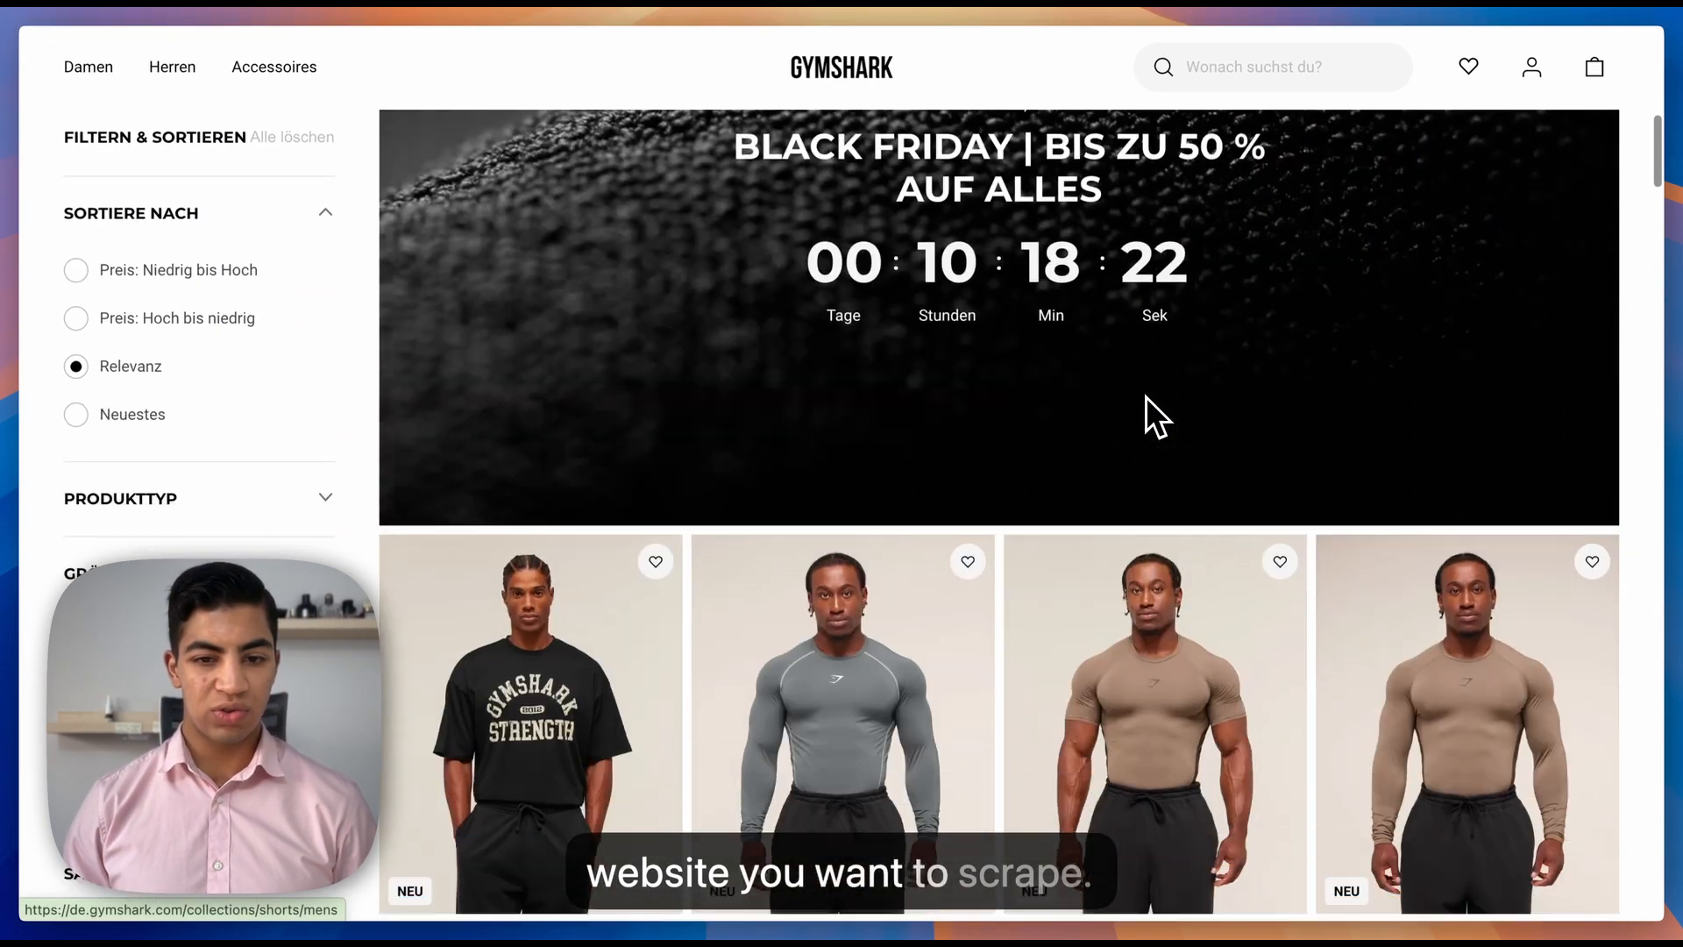
{"action": "scroll", "coordinate": [1113, 533], "scroll_direction": "down", "scroll_amount": 5}
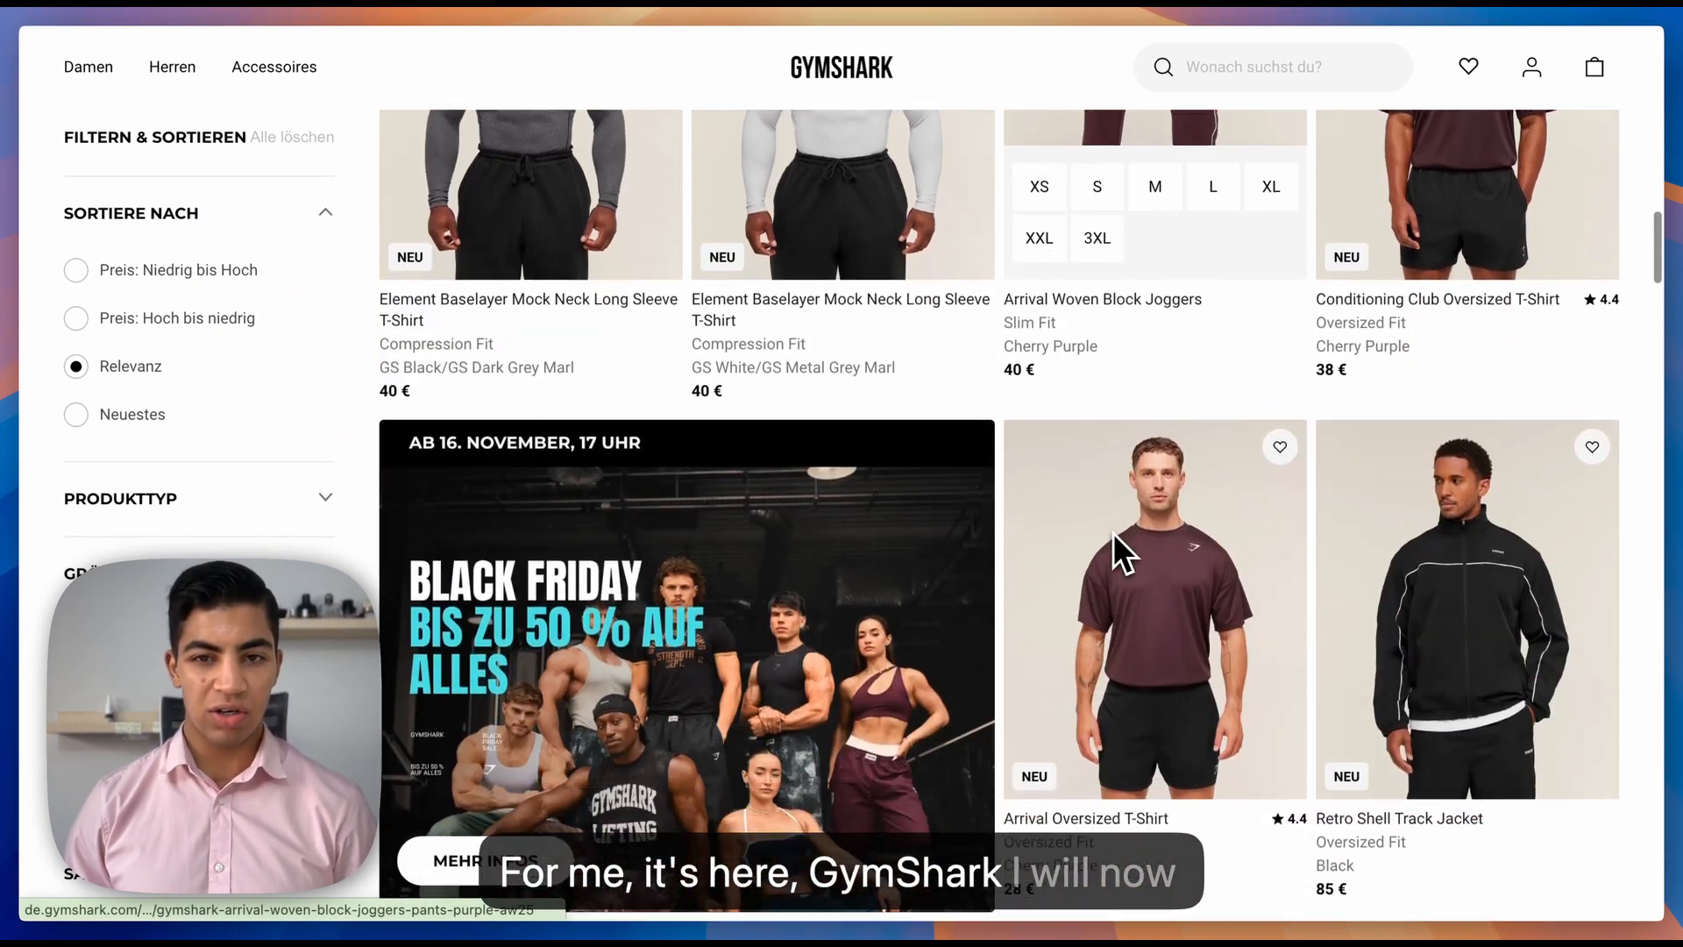
{"action": "scroll", "coordinate": [1095, 510], "scroll_direction": "up", "scroll_amount": 20}
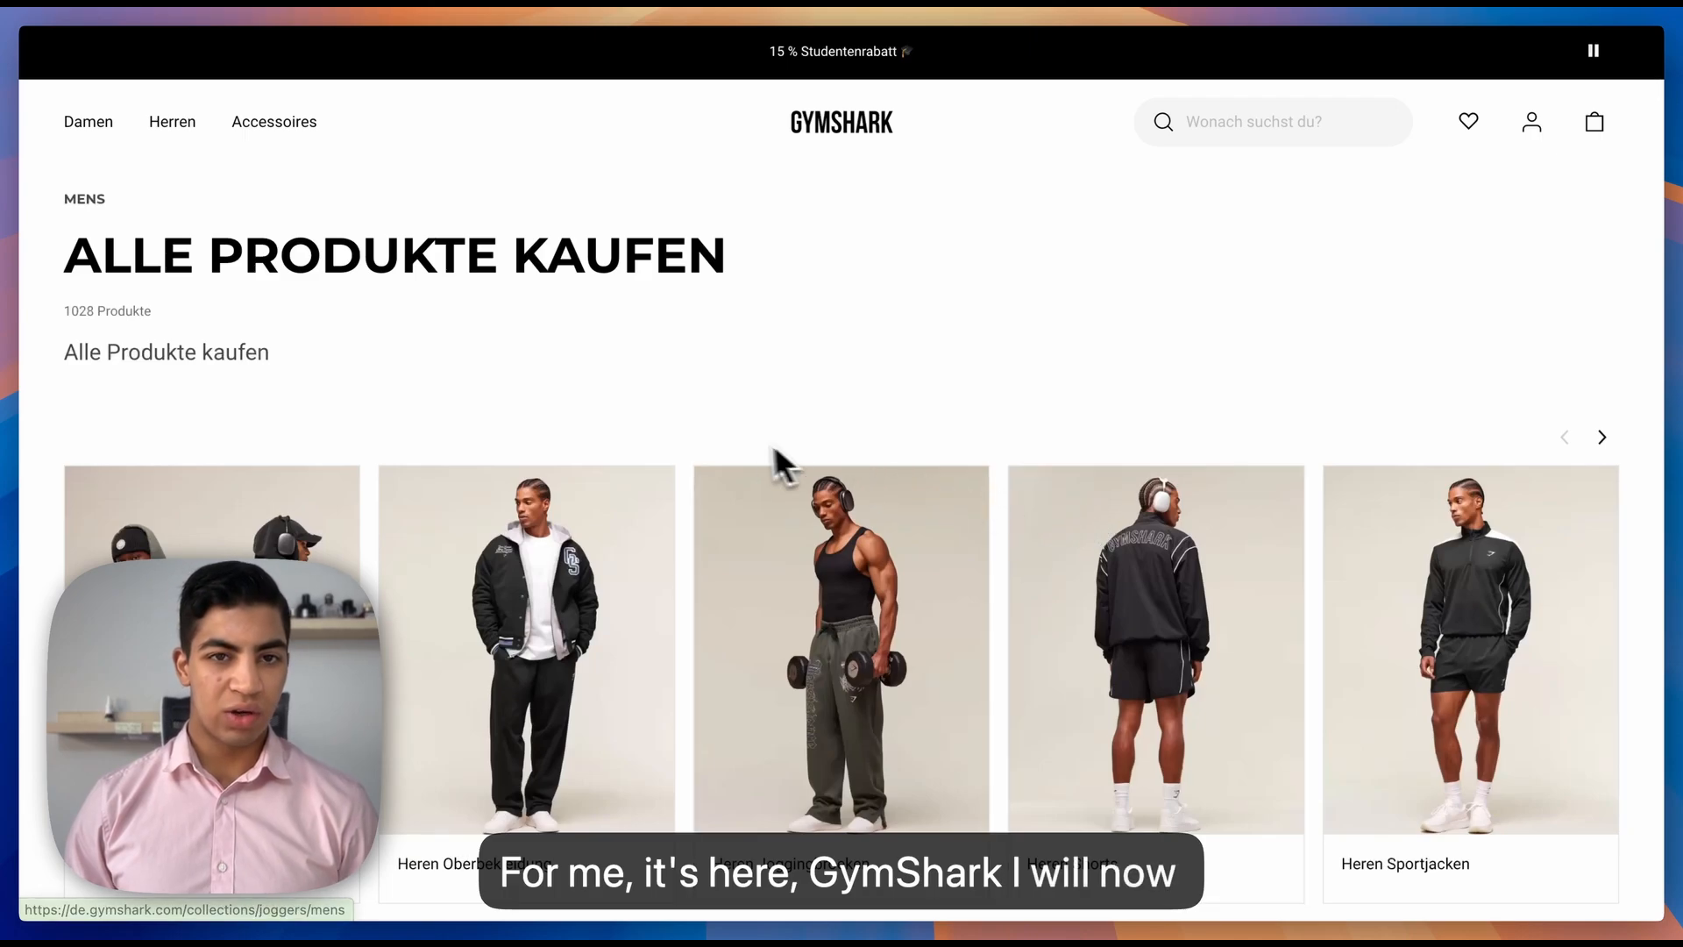
{"action": "key", "text": "super+c"}
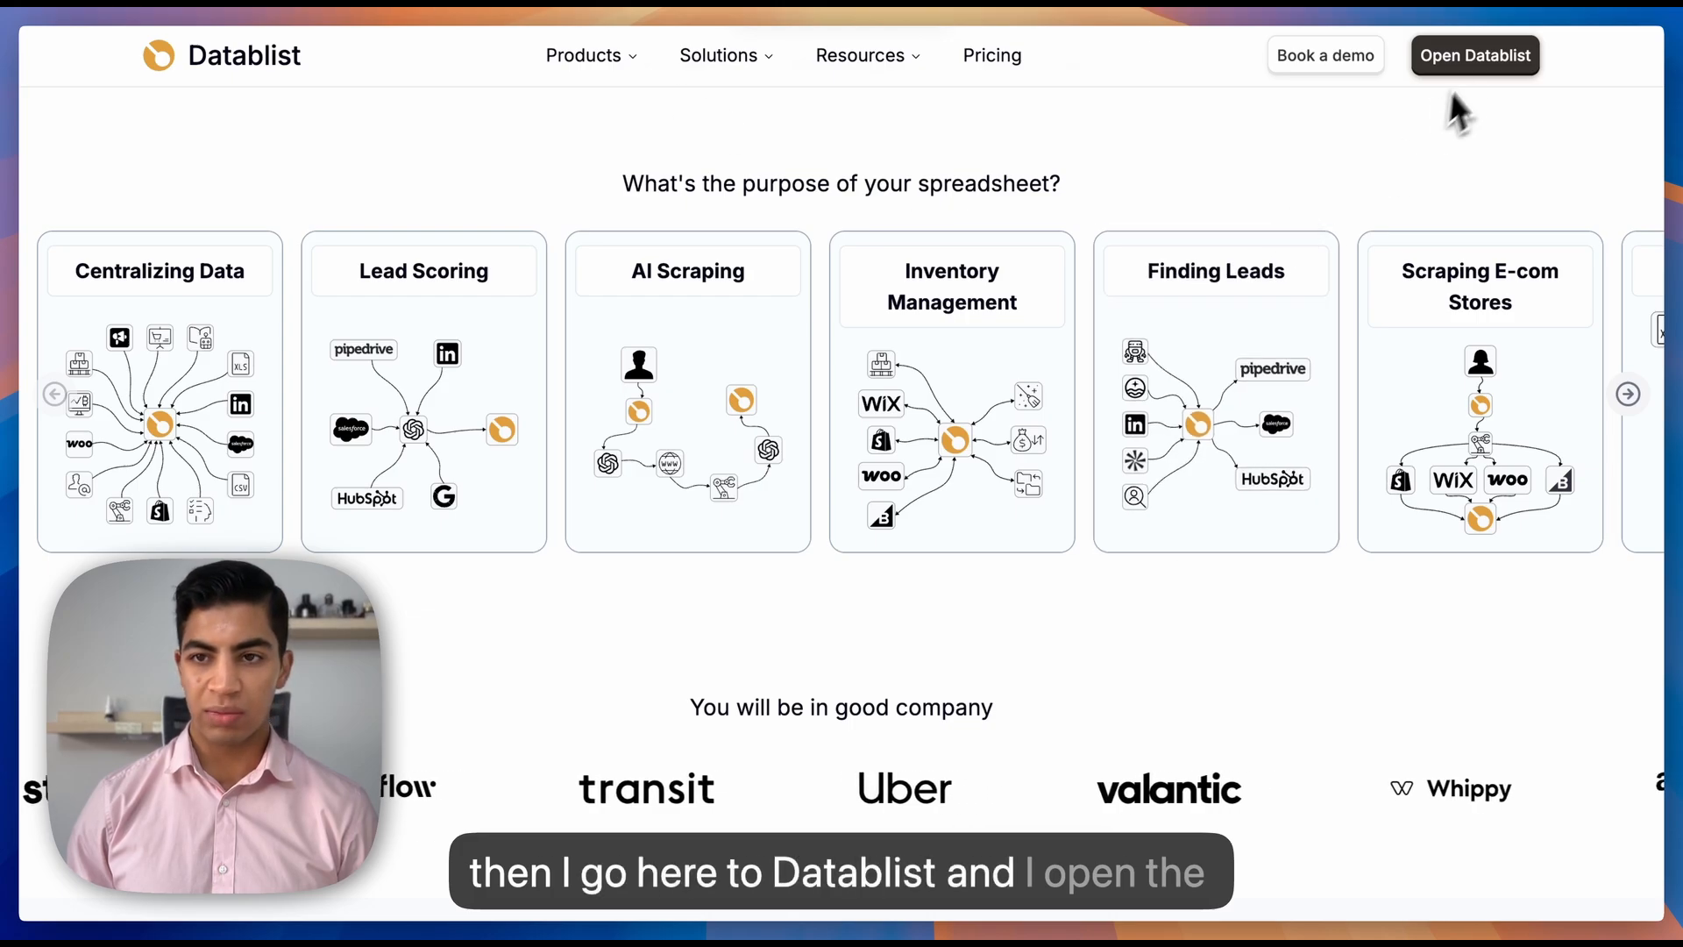
- Switch to Datablist, open its web app and create a new collection named "Try Datablist.com"
{"action": "left_click", "coordinate": [1472, 52]}
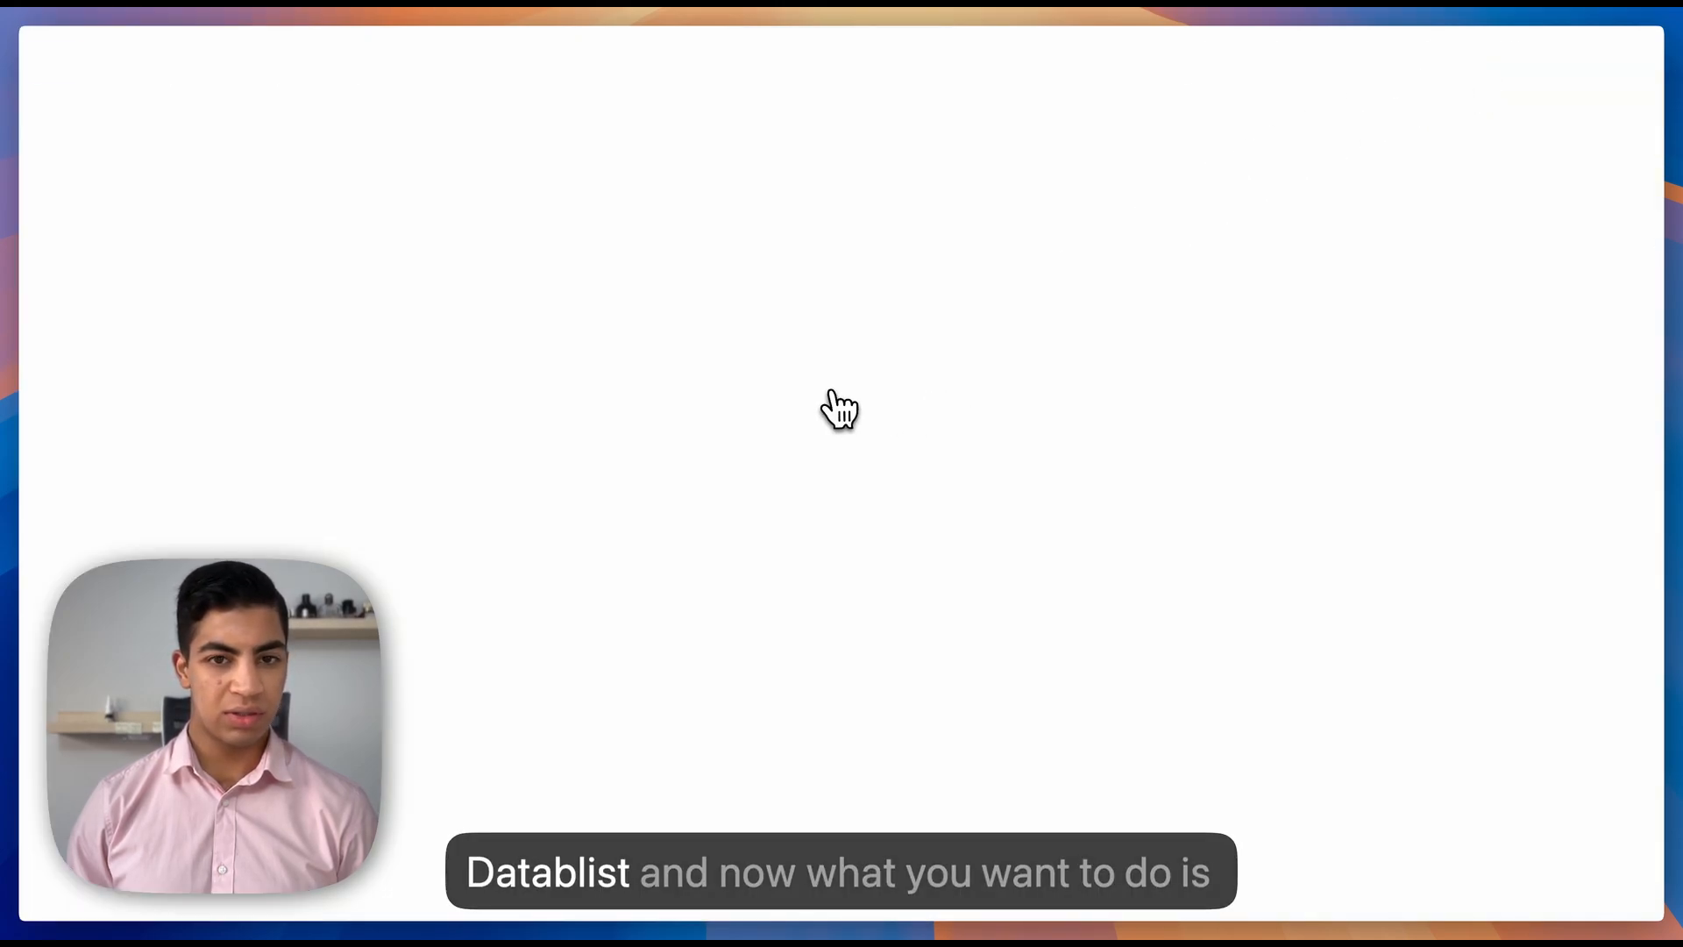
{"action": "left_click", "coordinate": [55, 69]}
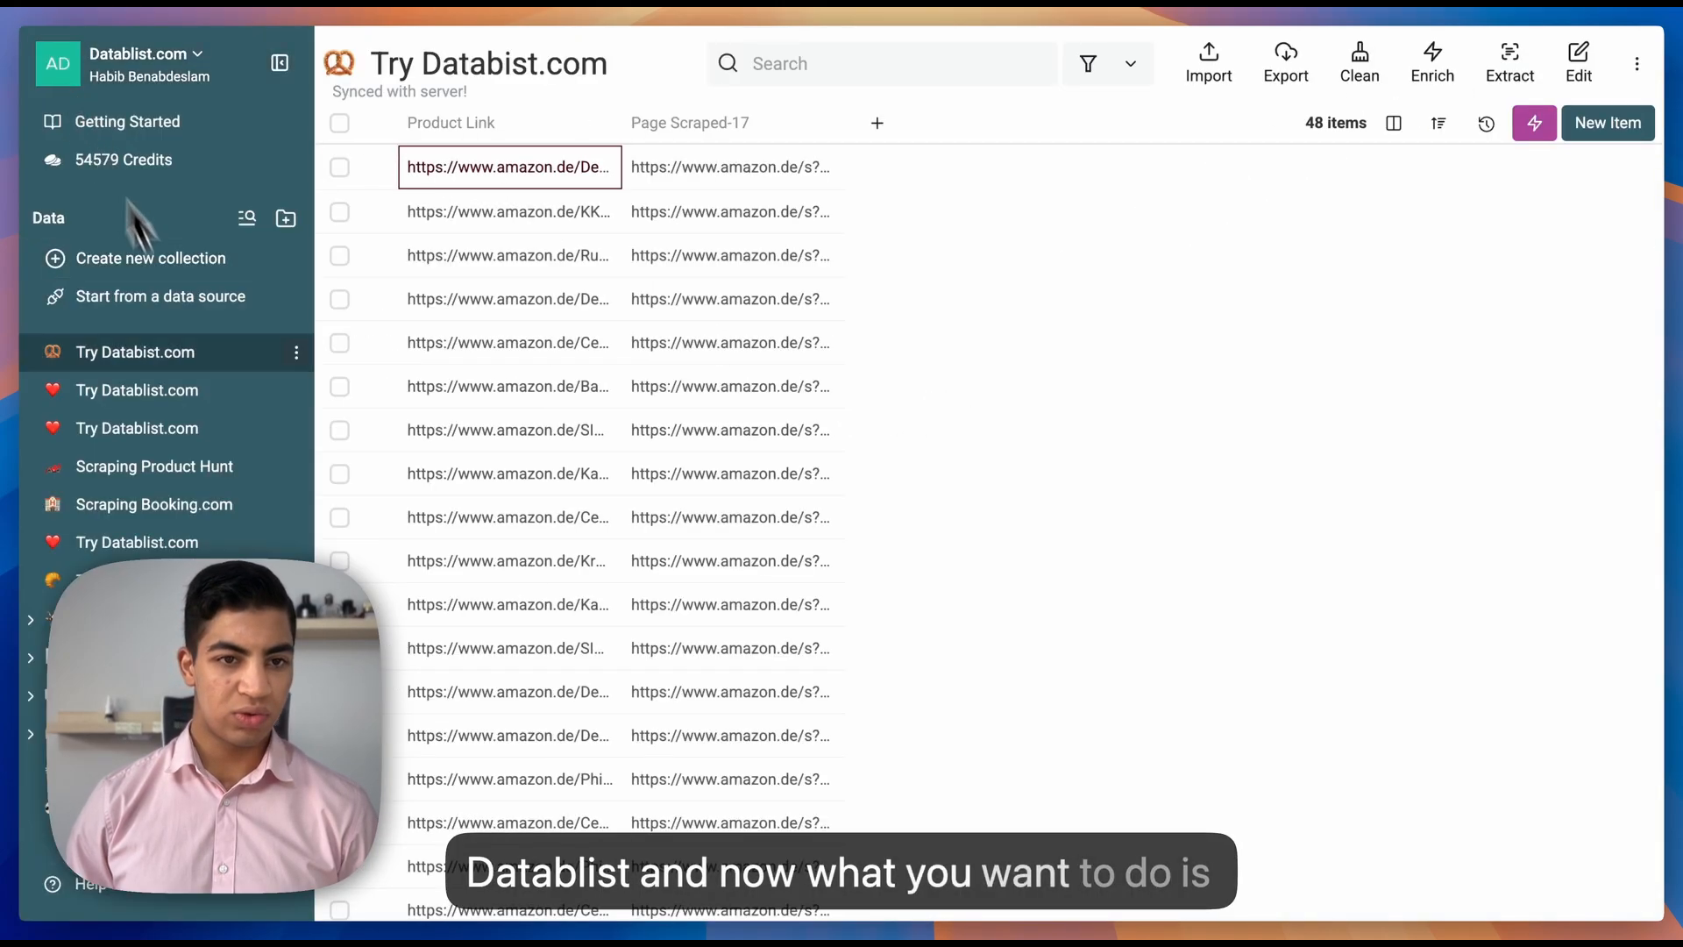
{"action": "left_click", "coordinate": [156, 263]}
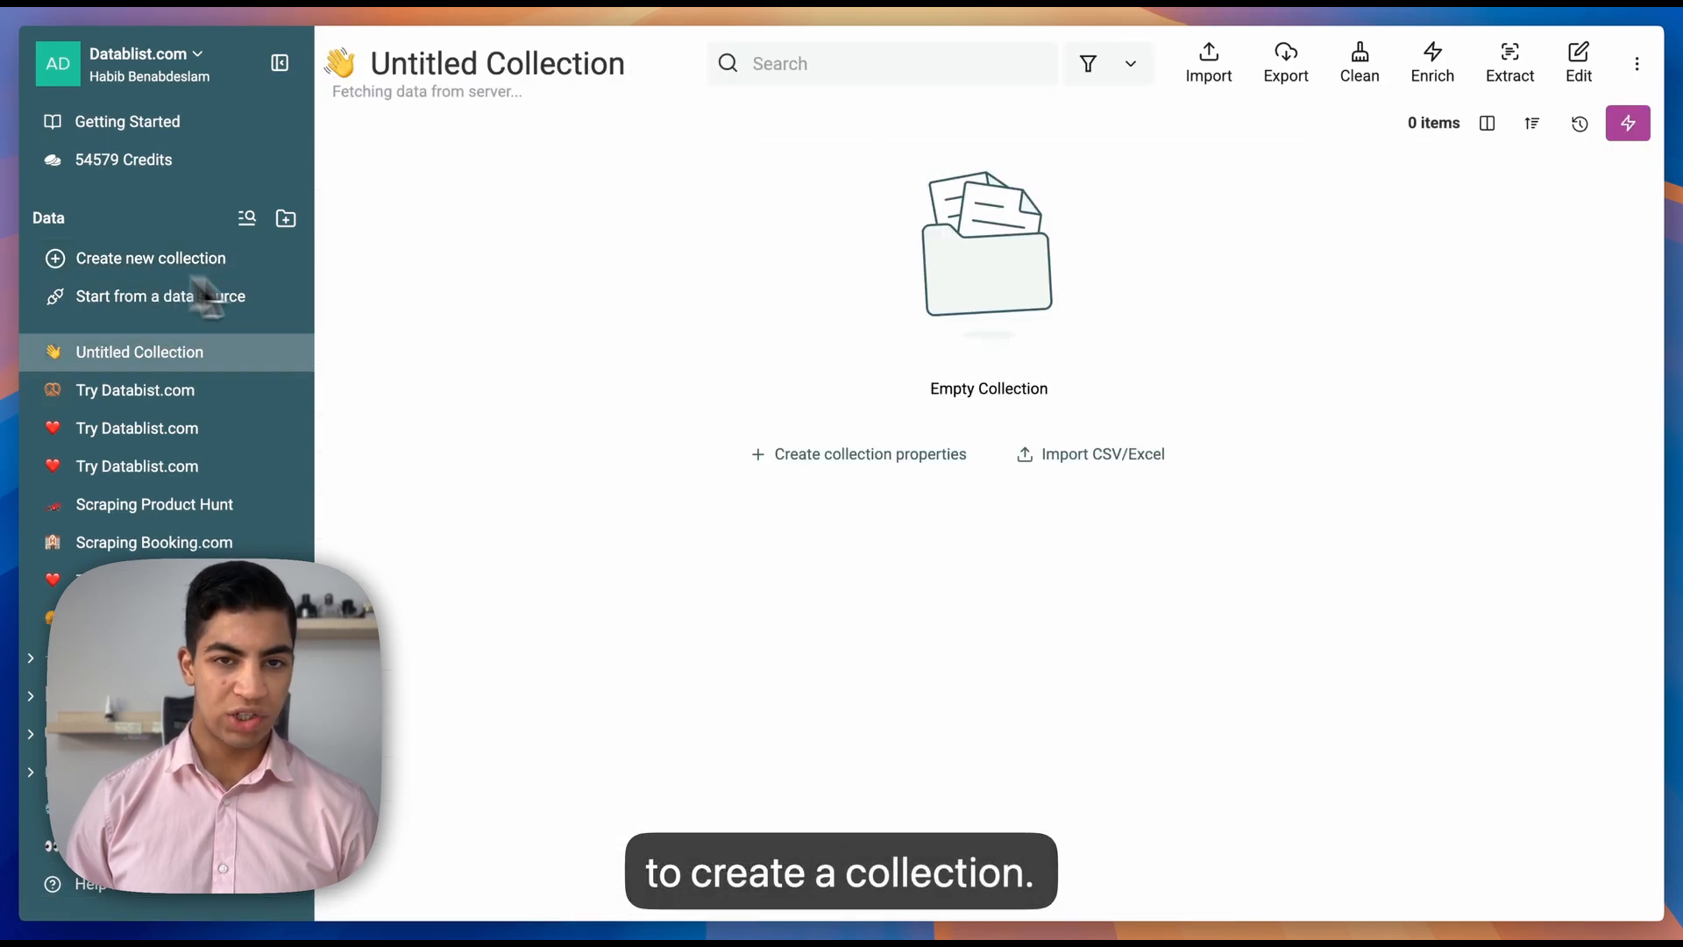
{"action": "key", "text": "super+BackSpace"}
{"action": "type", "text": "Tr"}
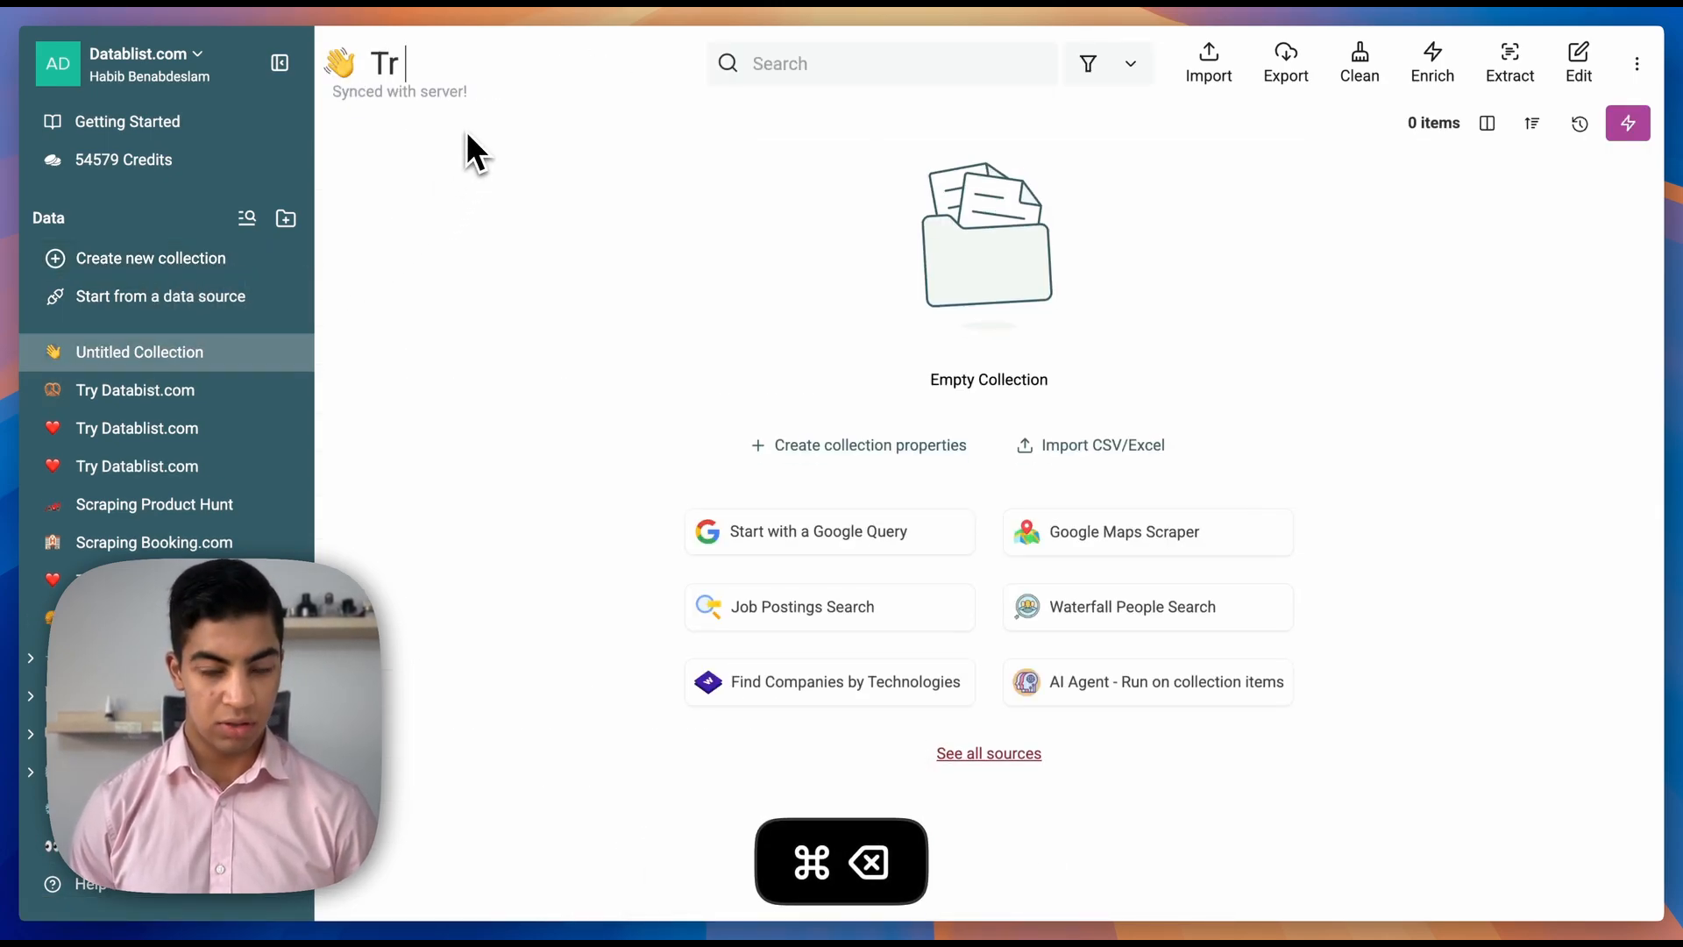
{"action": "type", "text": "y Datablist.com"}
{"action": "key", "text": "Return"}
{"action": "left_click", "coordinate": [280, 63]}
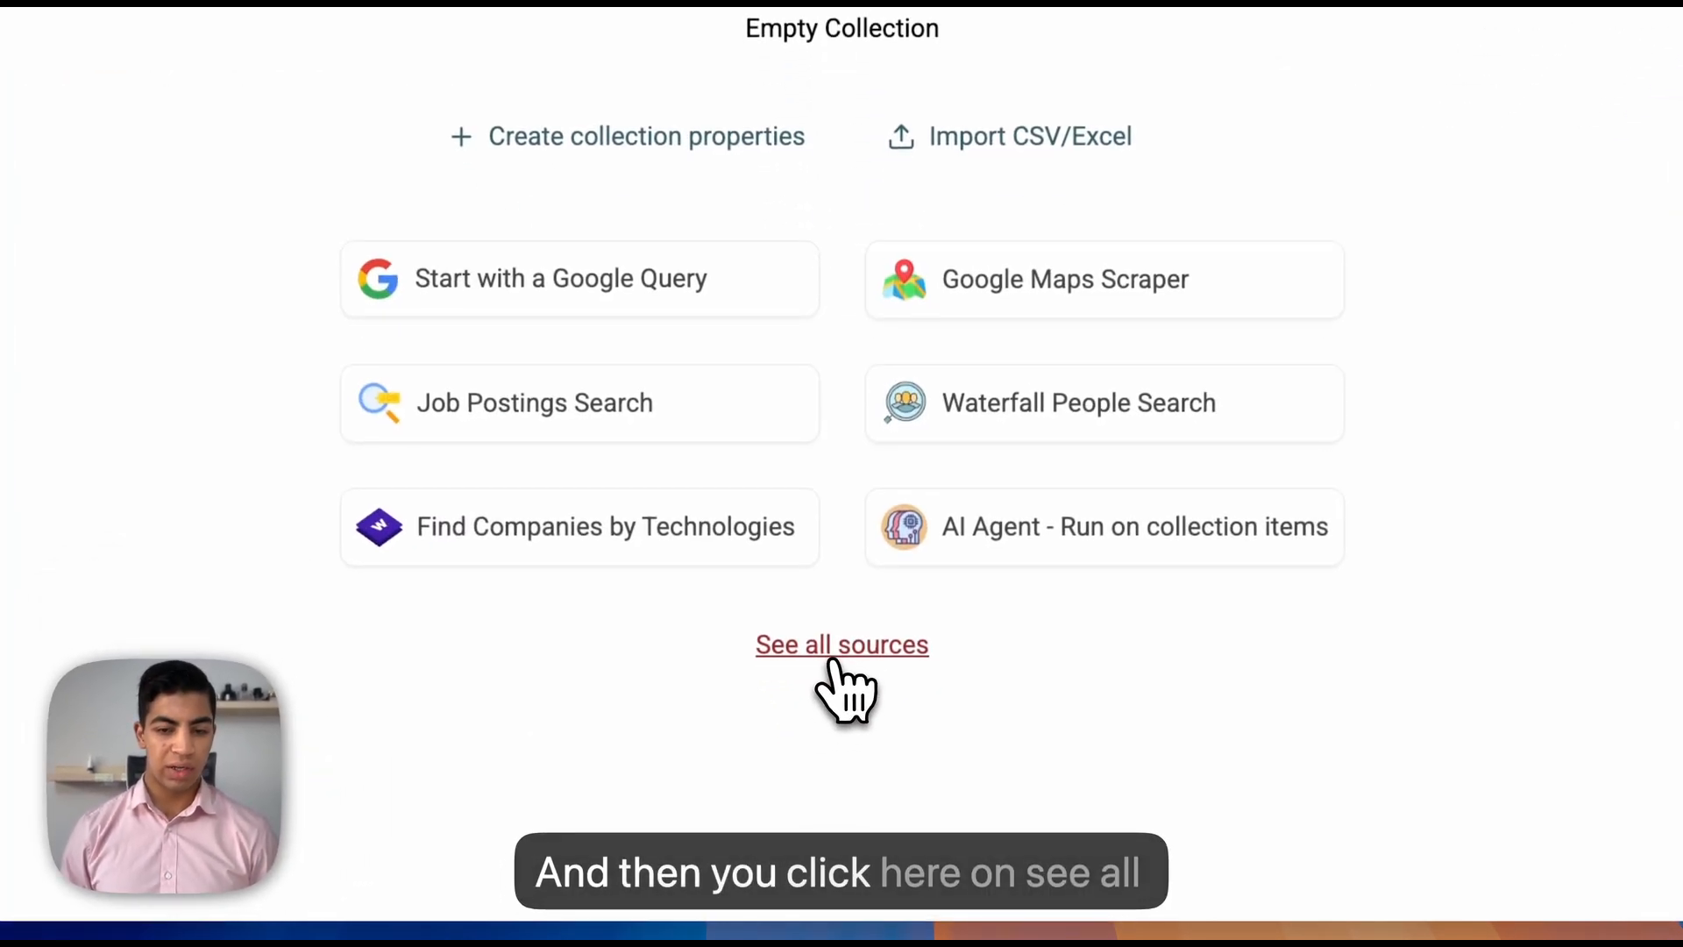
{"action": "left_click", "coordinate": [829, 663]}
{"action": "scroll", "coordinate": [763, 701], "scroll_direction": "down", "scroll_amount": 3}
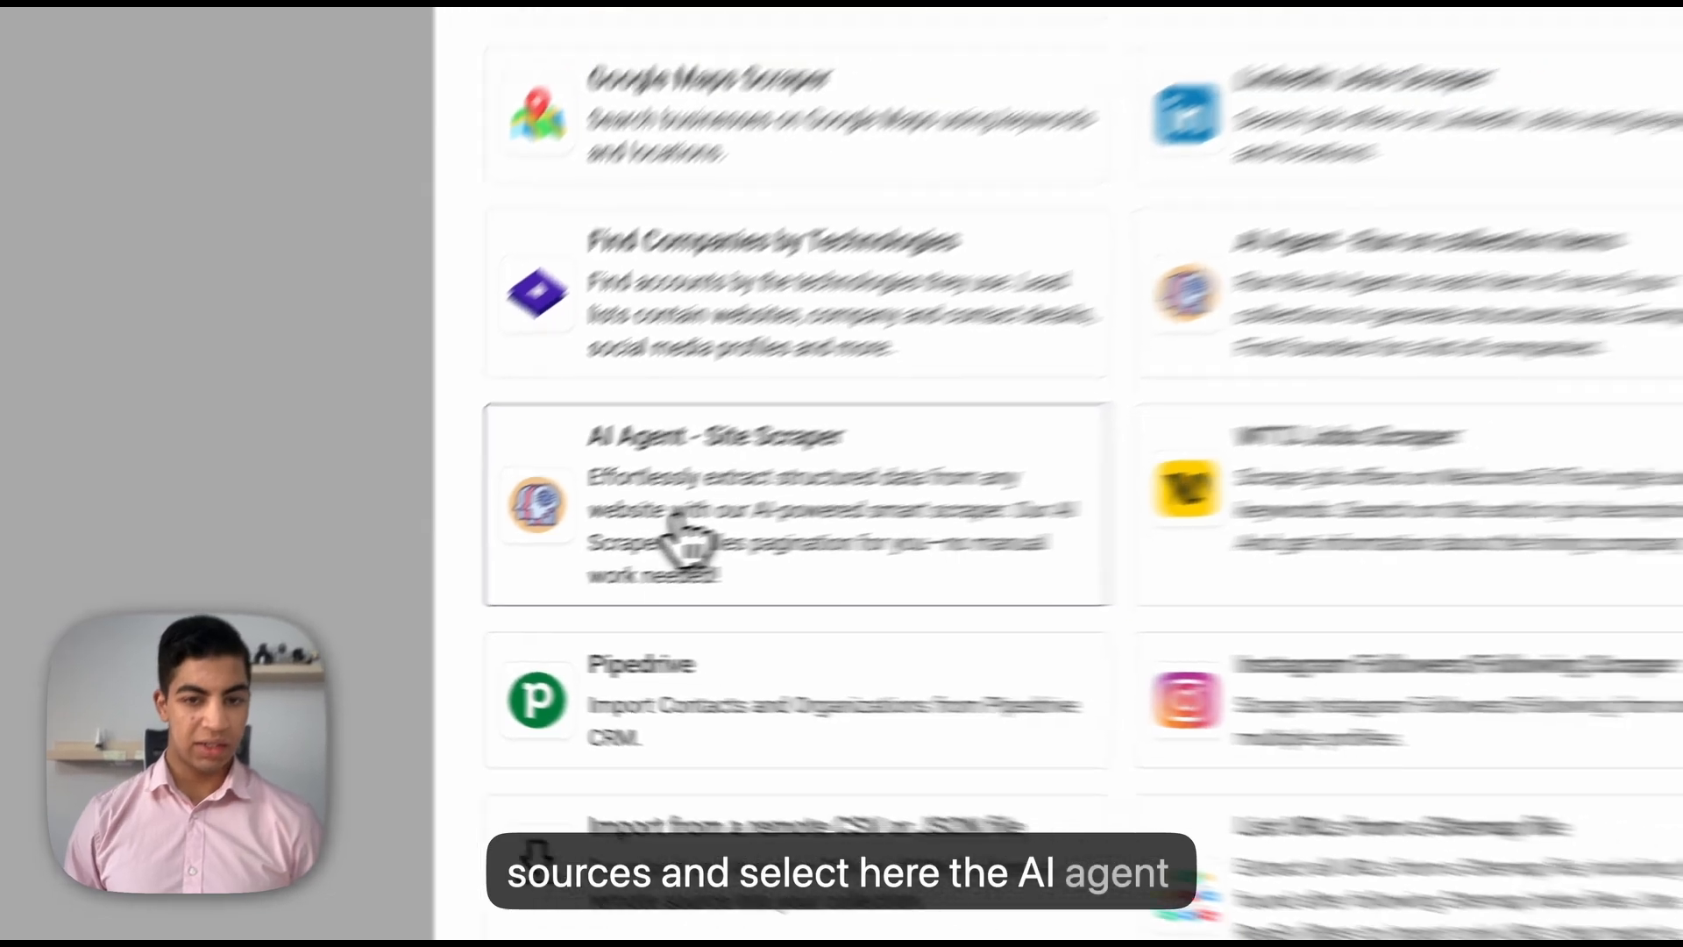
{"action": "left_click", "coordinate": [696, 526]}
{"action": "left_click", "coordinate": [608, 391]}
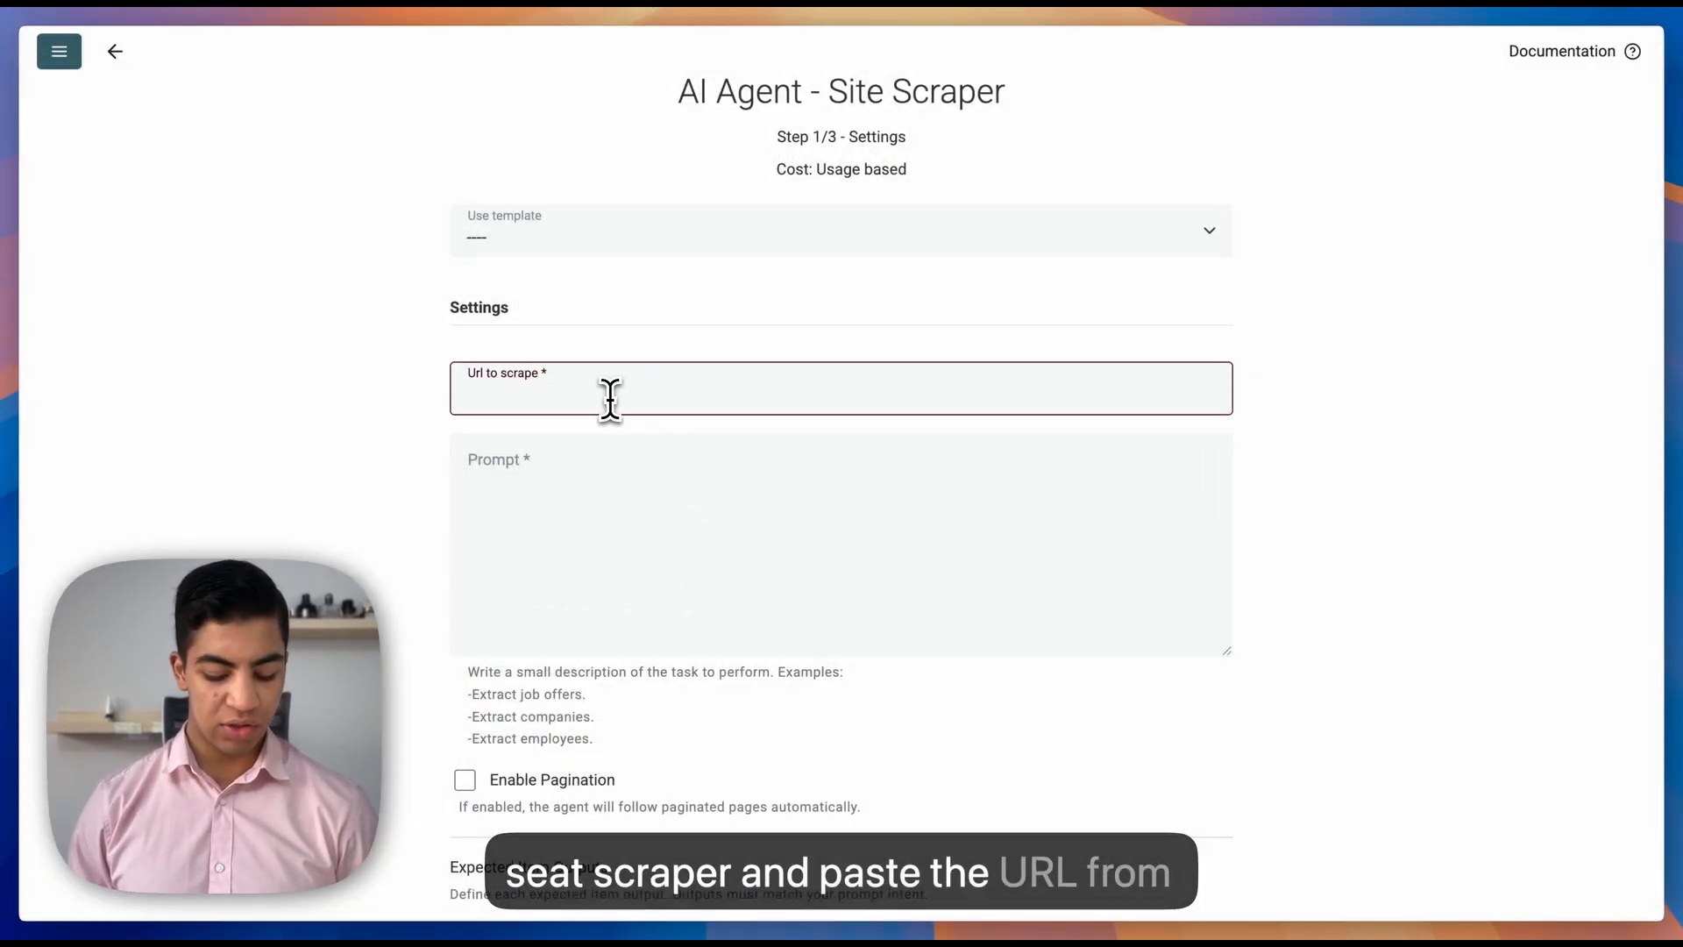
{"action": "key", "text": "super+v"}
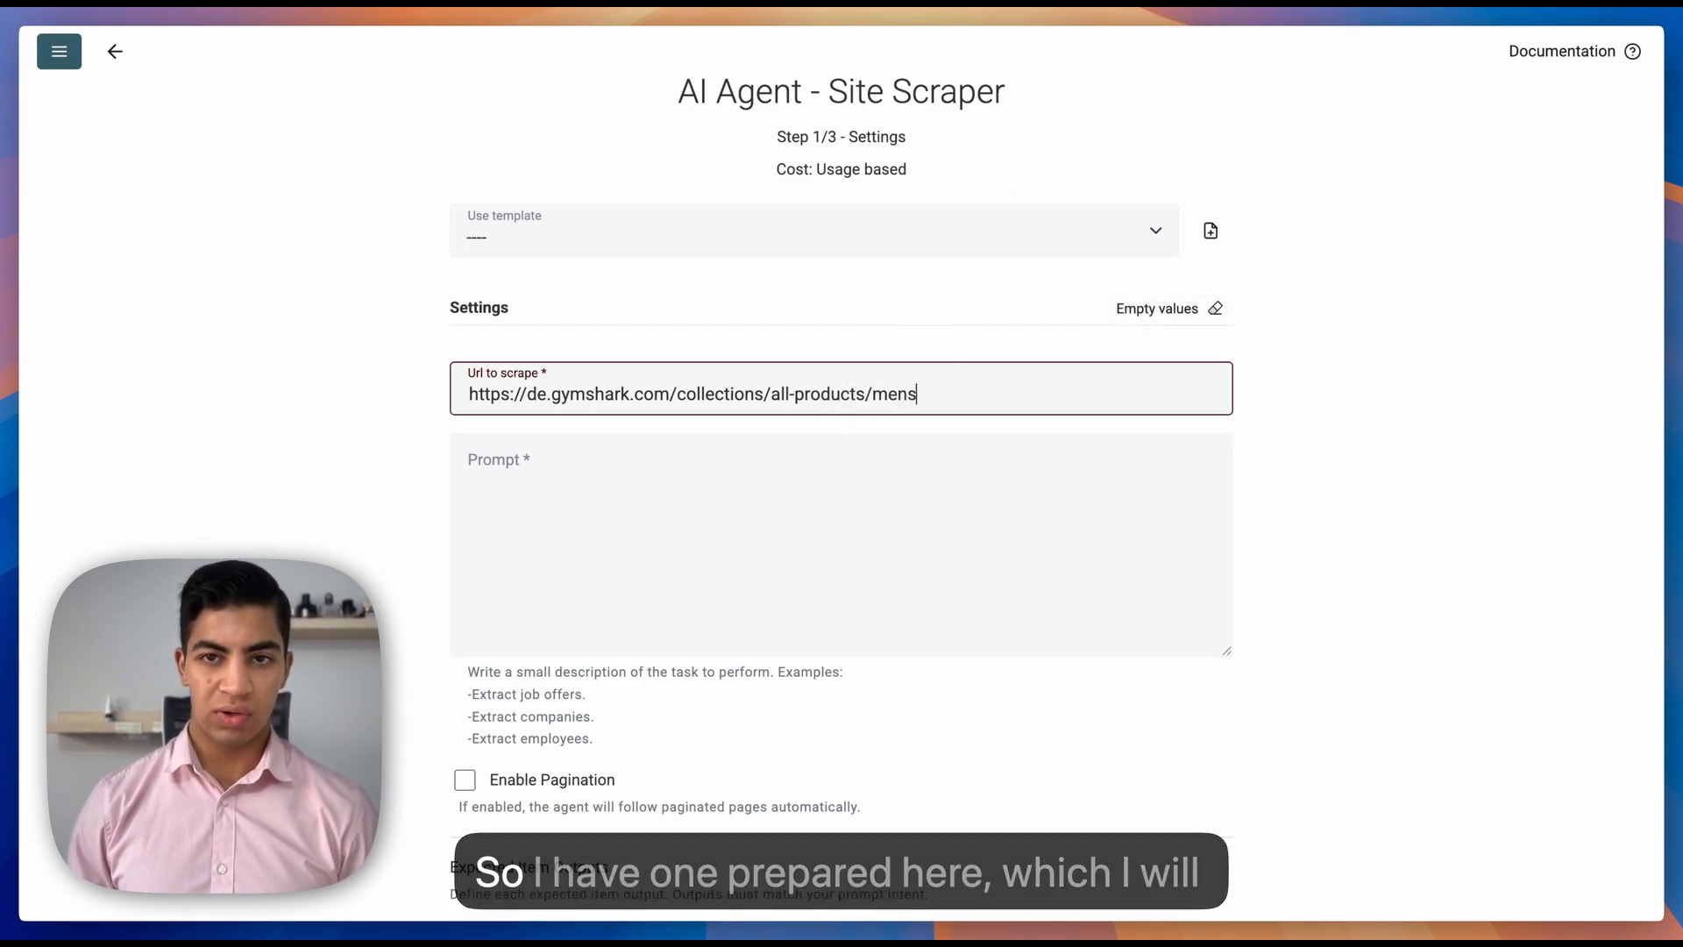
- Copy the e-commerce prompt from the Scraping Prompts notes page and paste it as the Site Scraper's prompt
{"action": "key", "text": "ctrl+Tab"}
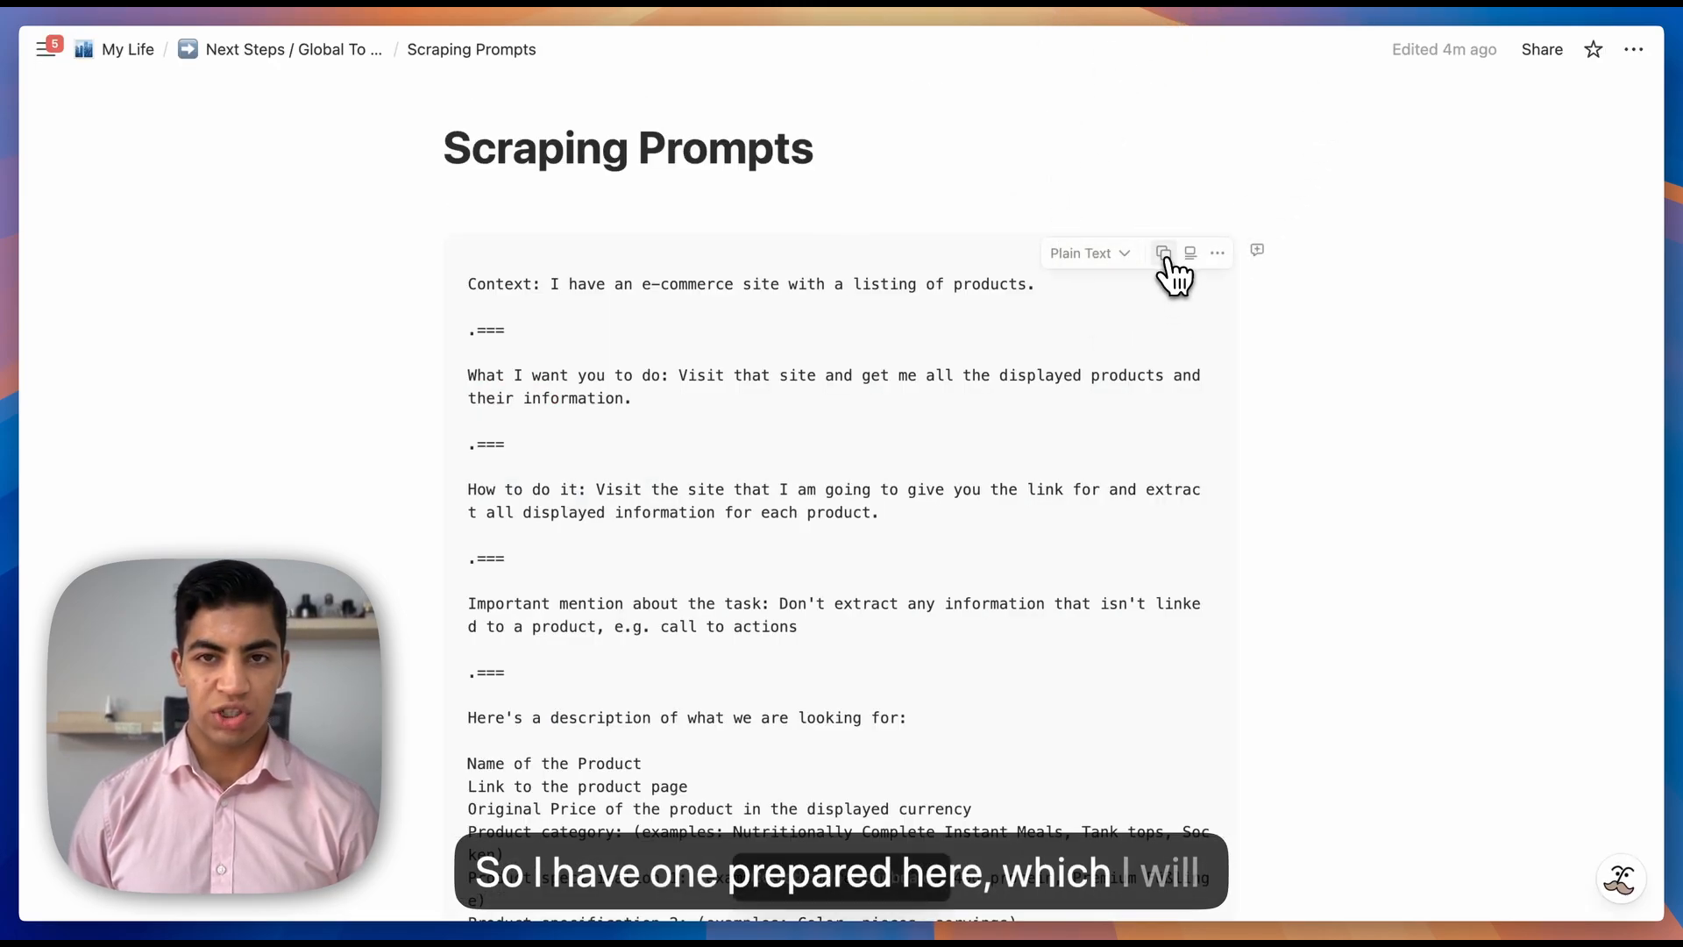
{"action": "left_click", "coordinate": [1163, 255]}
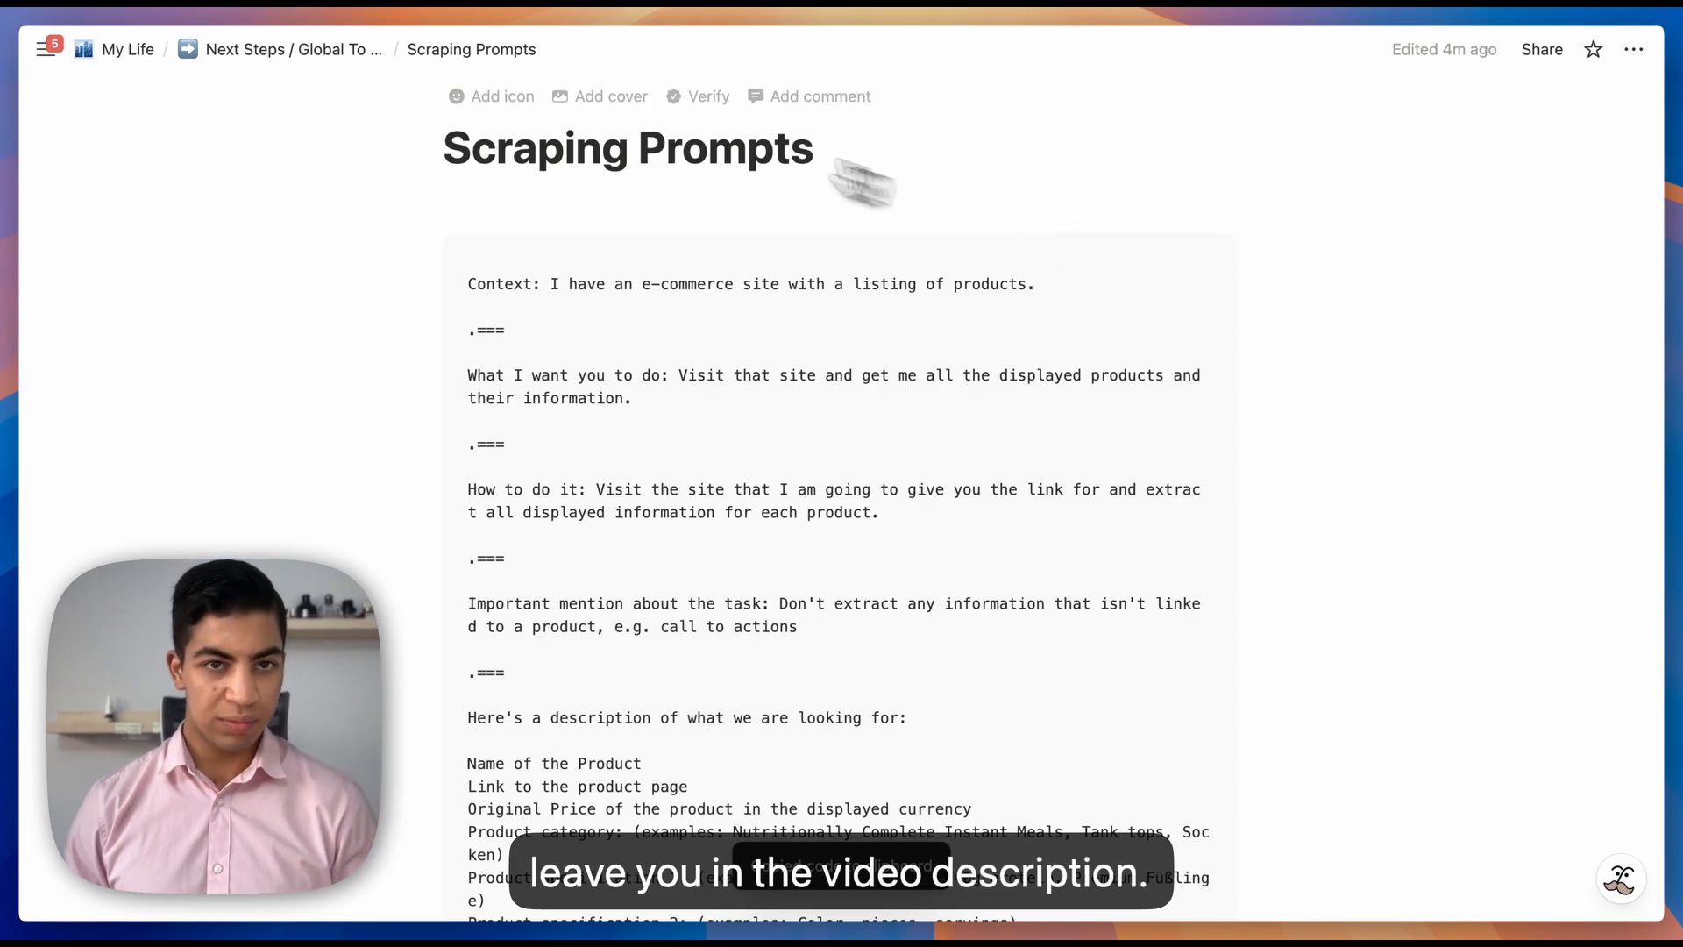
{"action": "left_click", "coordinate": [543, 7]}
{"action": "left_click", "coordinate": [567, 461]}
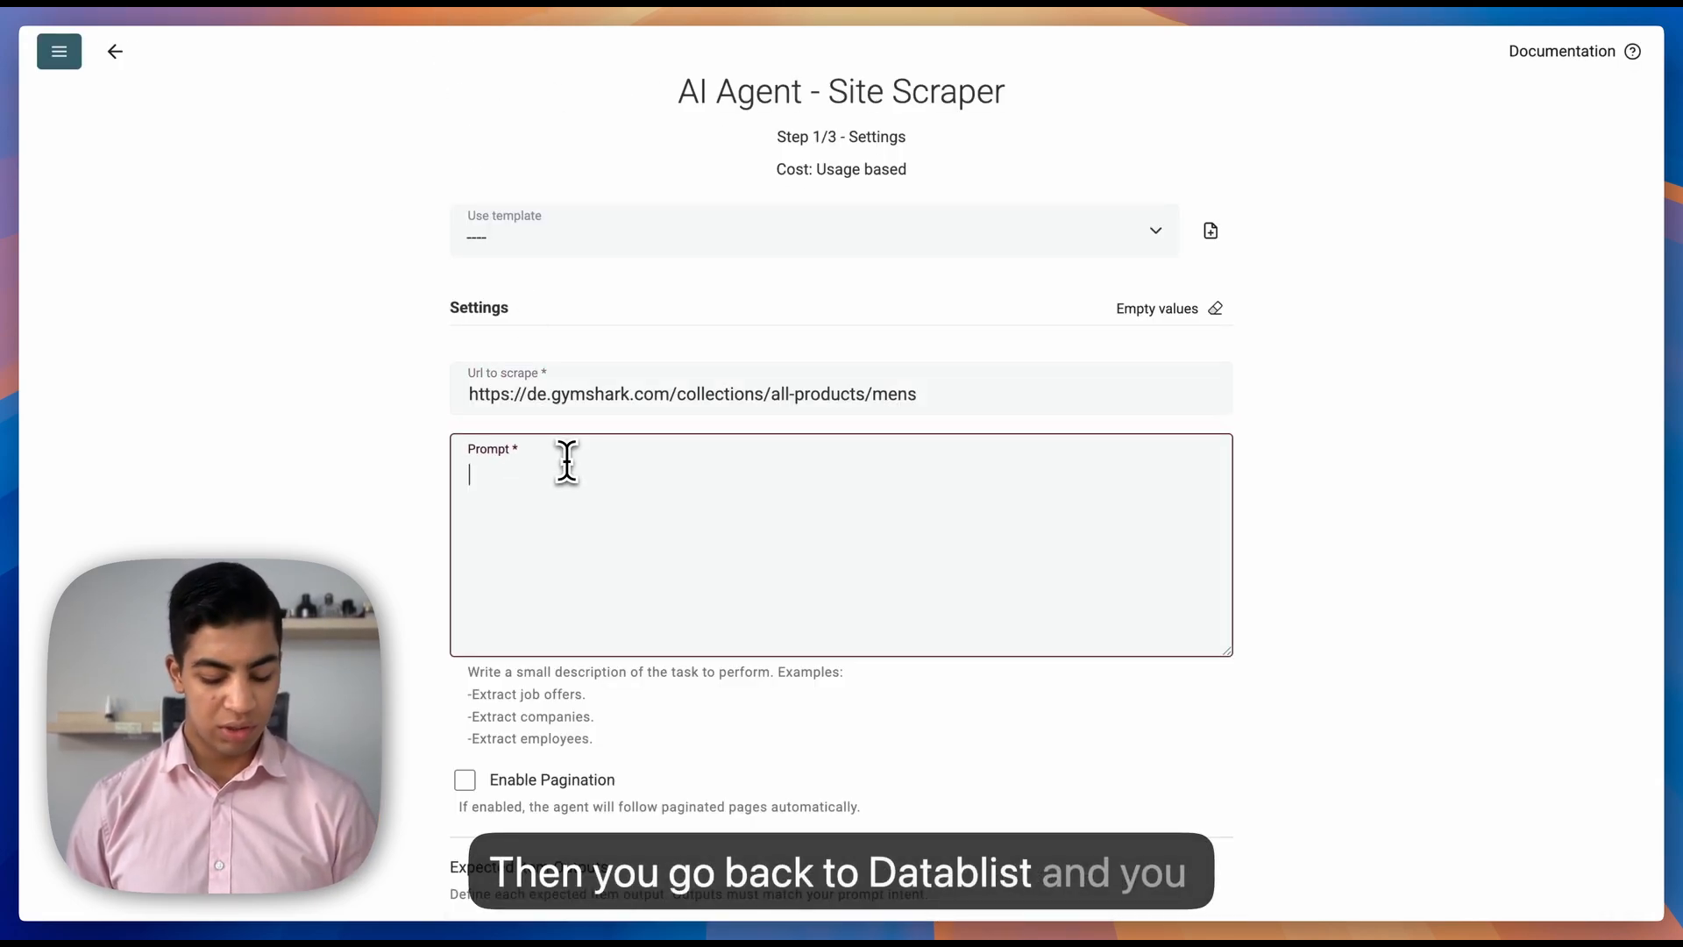
{"action": "key", "text": "super+v"}
- Enlarge the prompt box so that most of the pasted prompt text fits without scrolling
{"action": "scroll", "coordinate": [697, 476], "scroll_direction": "up", "scroll_amount": 10}
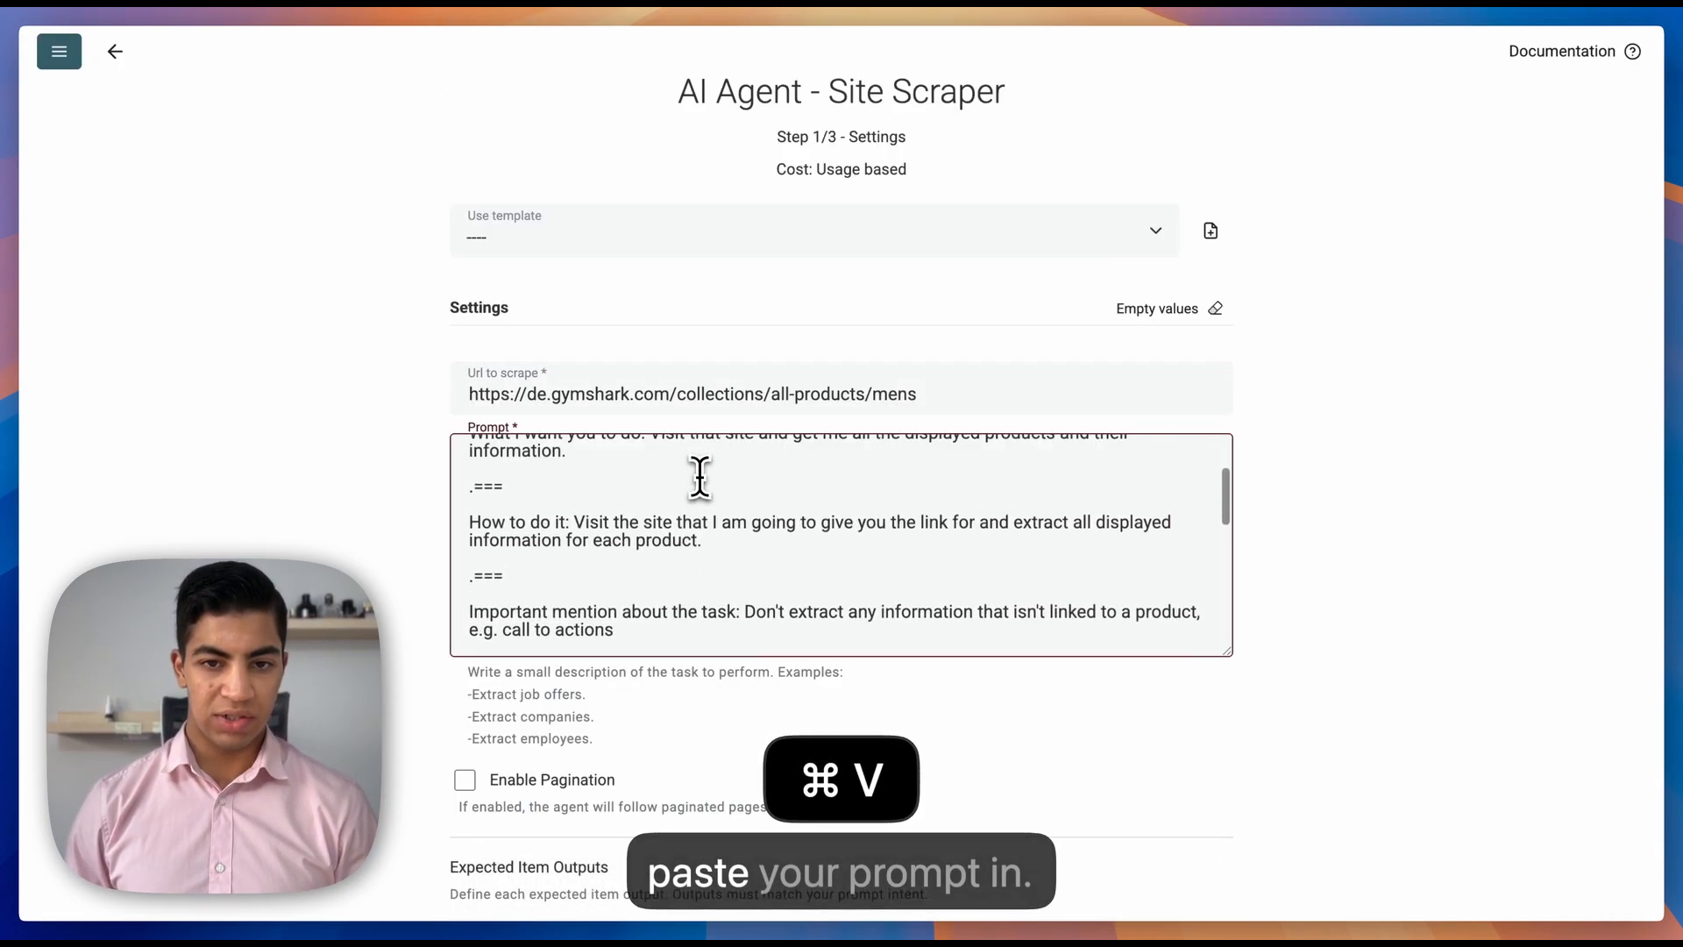
{"action": "scroll", "coordinate": [961, 376], "scroll_direction": "down", "scroll_amount": 2}
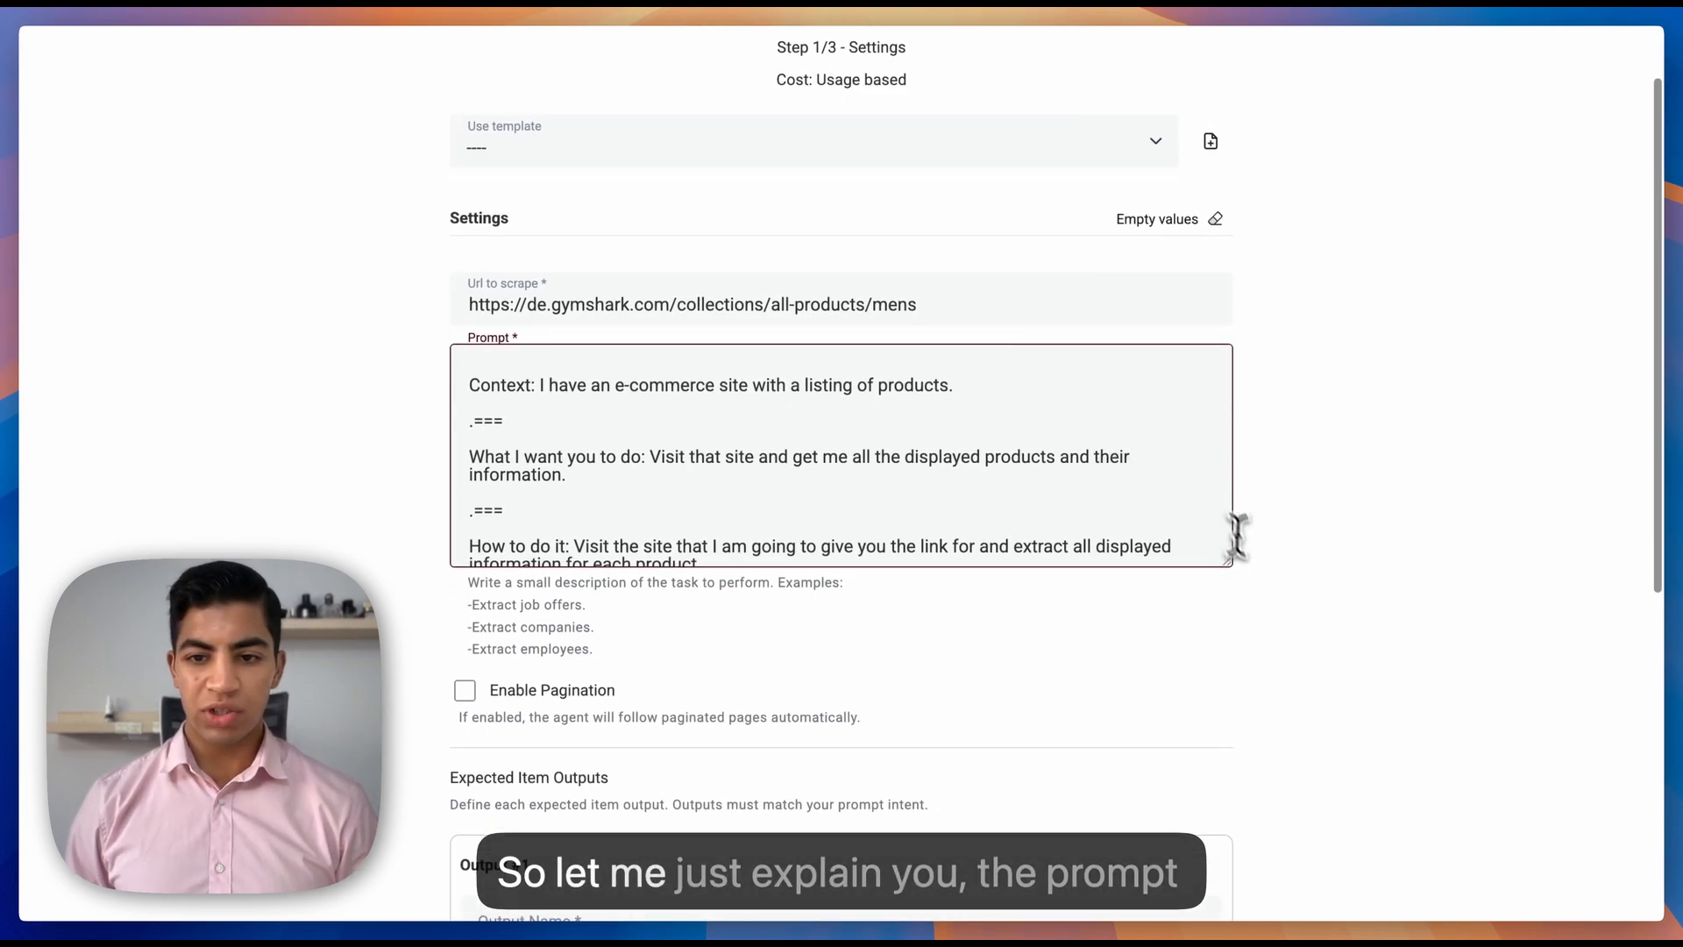
{"action": "left_click_drag", "start_coordinate": [1226, 559], "coordinate": [1271, 752]}
{"action": "scroll", "coordinate": [841, 487], "scroll_direction": "up", "scroll_amount": 1}
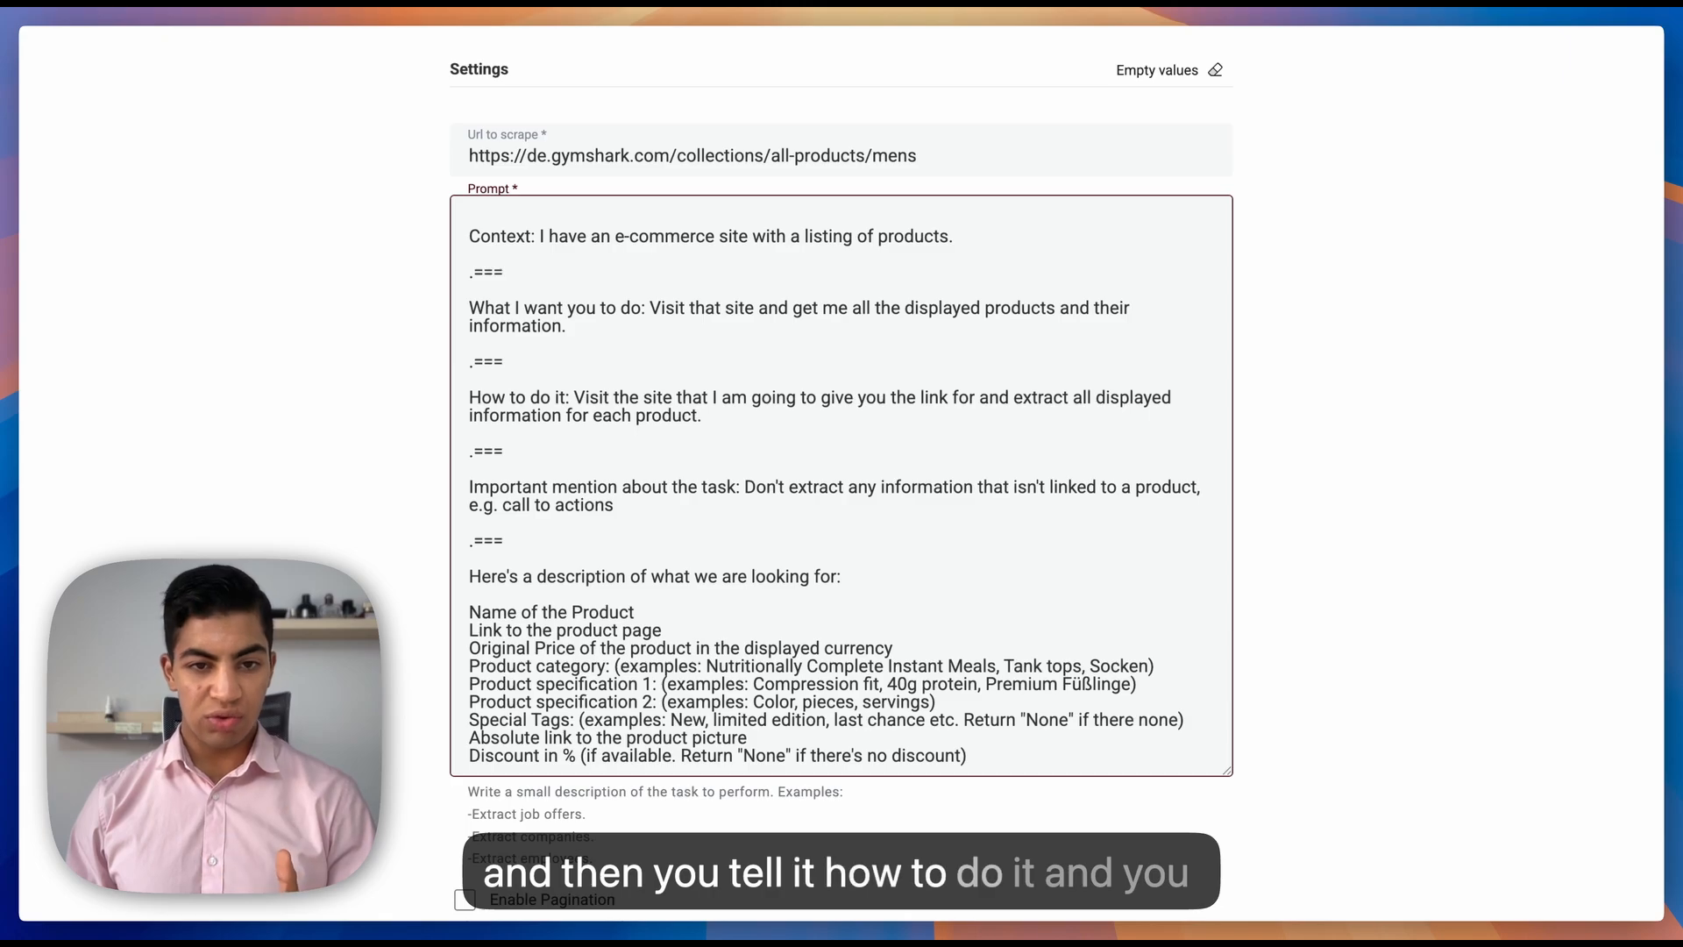
- Read through the prompt's task instructions, list of data points with examples, and notes about the data
{"action": "scroll", "coordinate": [841, 486], "scroll_direction": "down", "scroll_amount": 1}
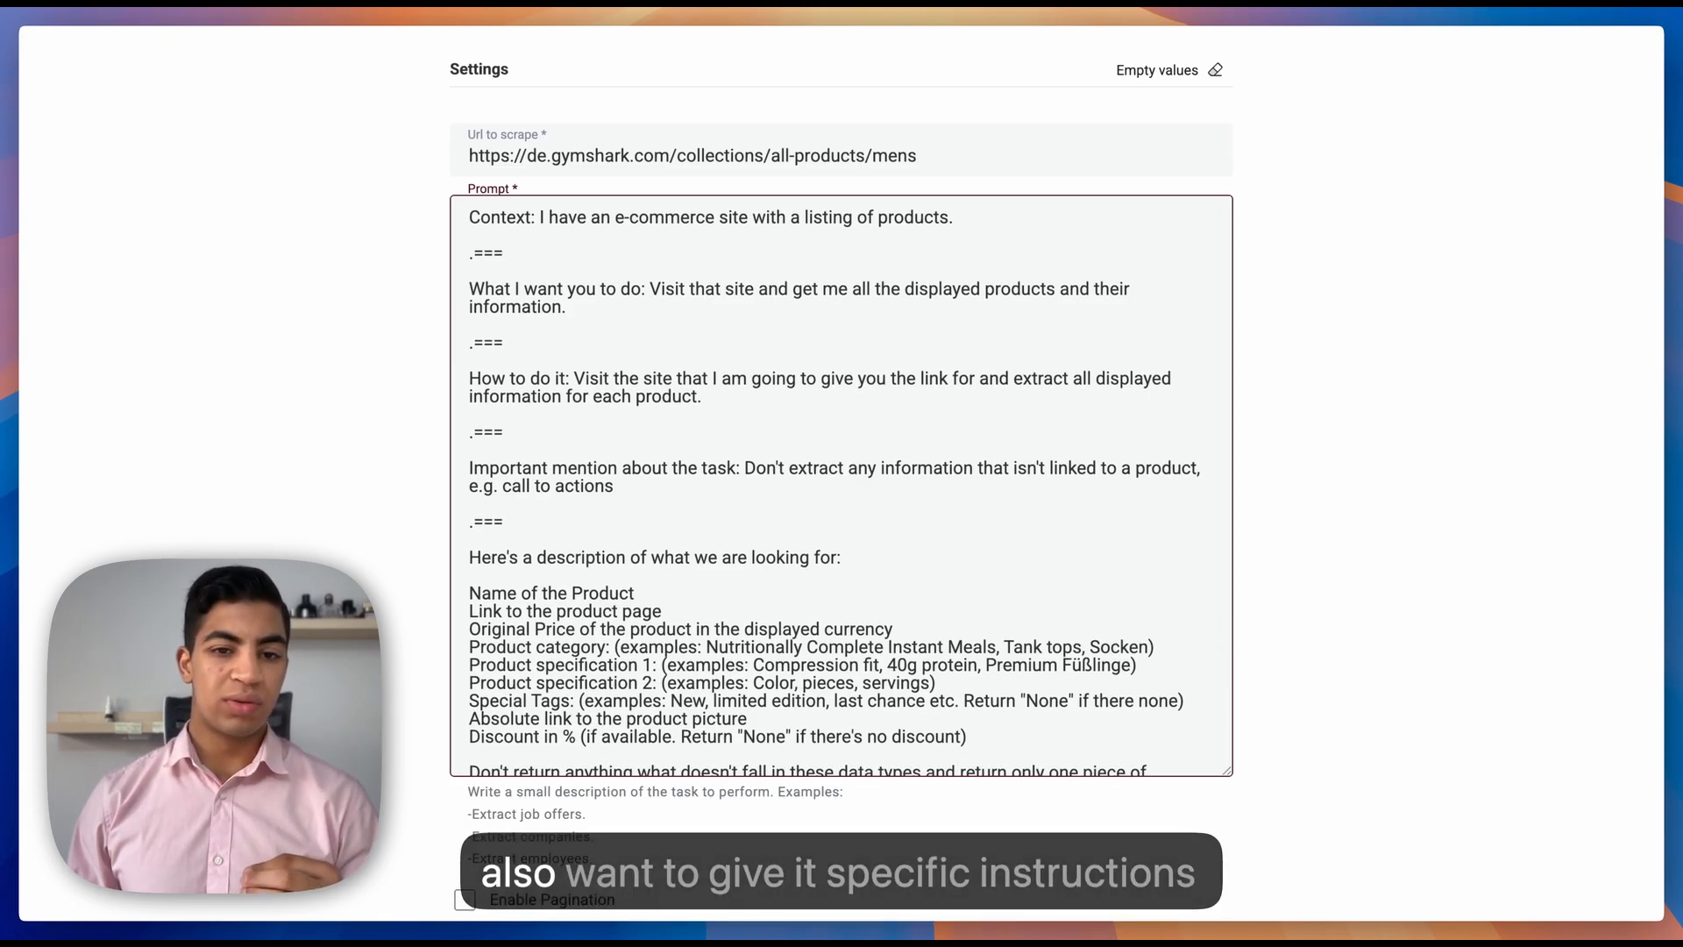
{"action": "scroll", "coordinate": [841, 485], "scroll_direction": "down", "scroll_amount": 3}
{"action": "left_click_drag", "start_coordinate": [492, 452], "coordinate": [669, 695]}
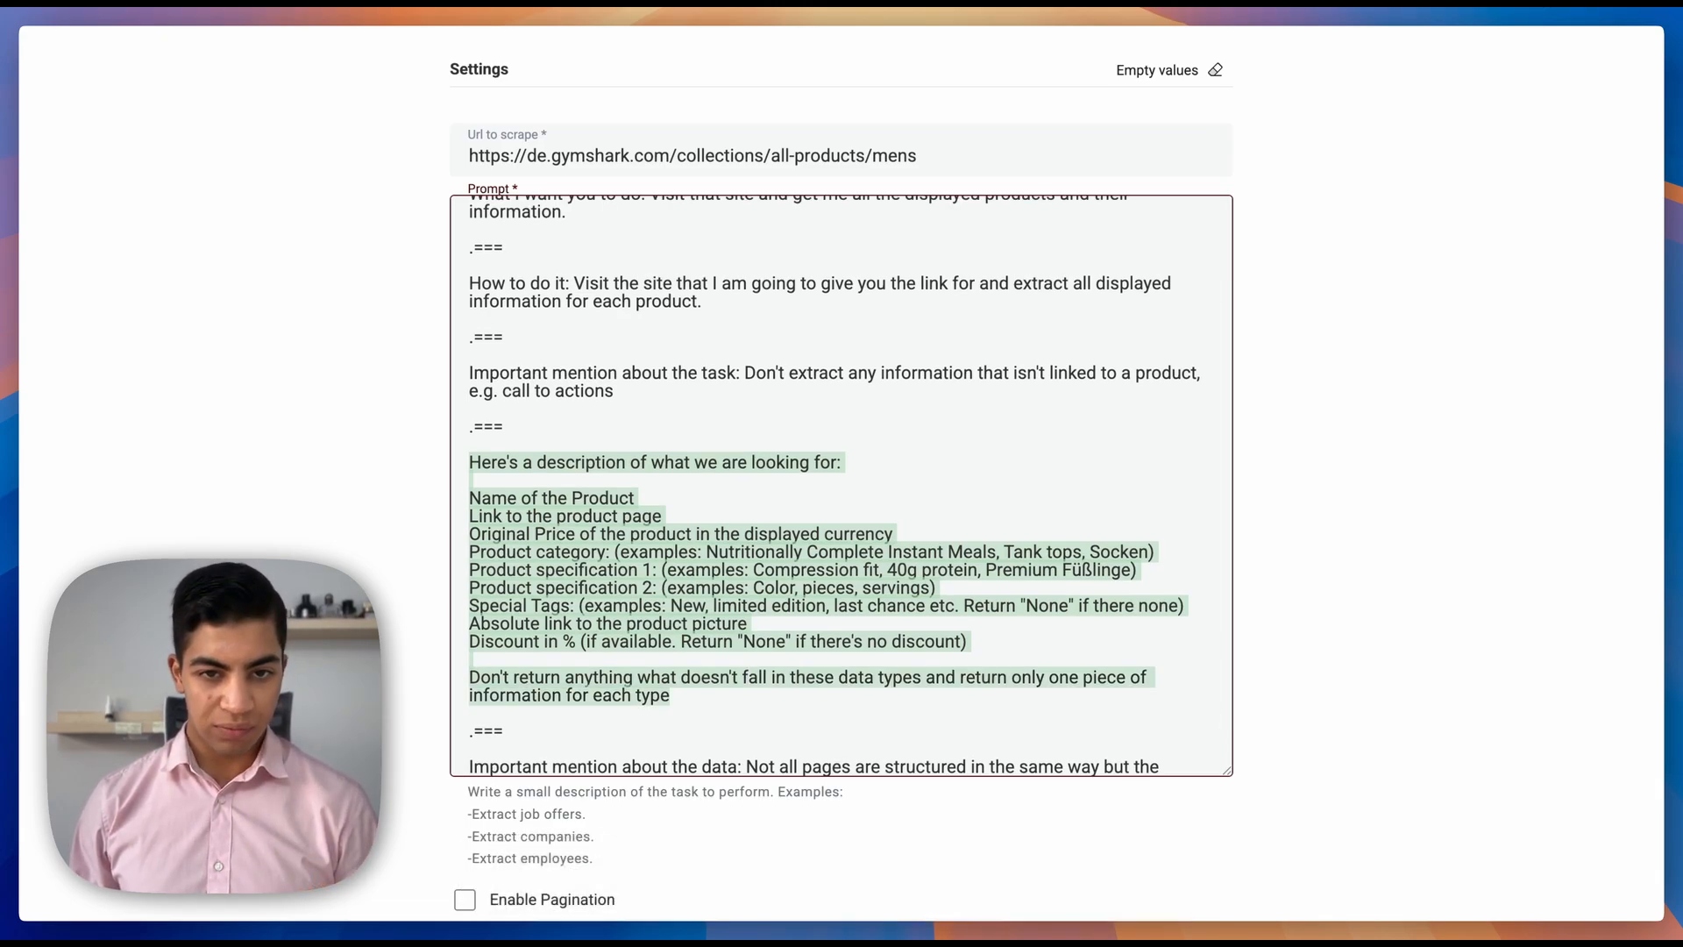
{"action": "scroll", "coordinate": [841, 486], "scroll_direction": "up", "scroll_amount": 1}
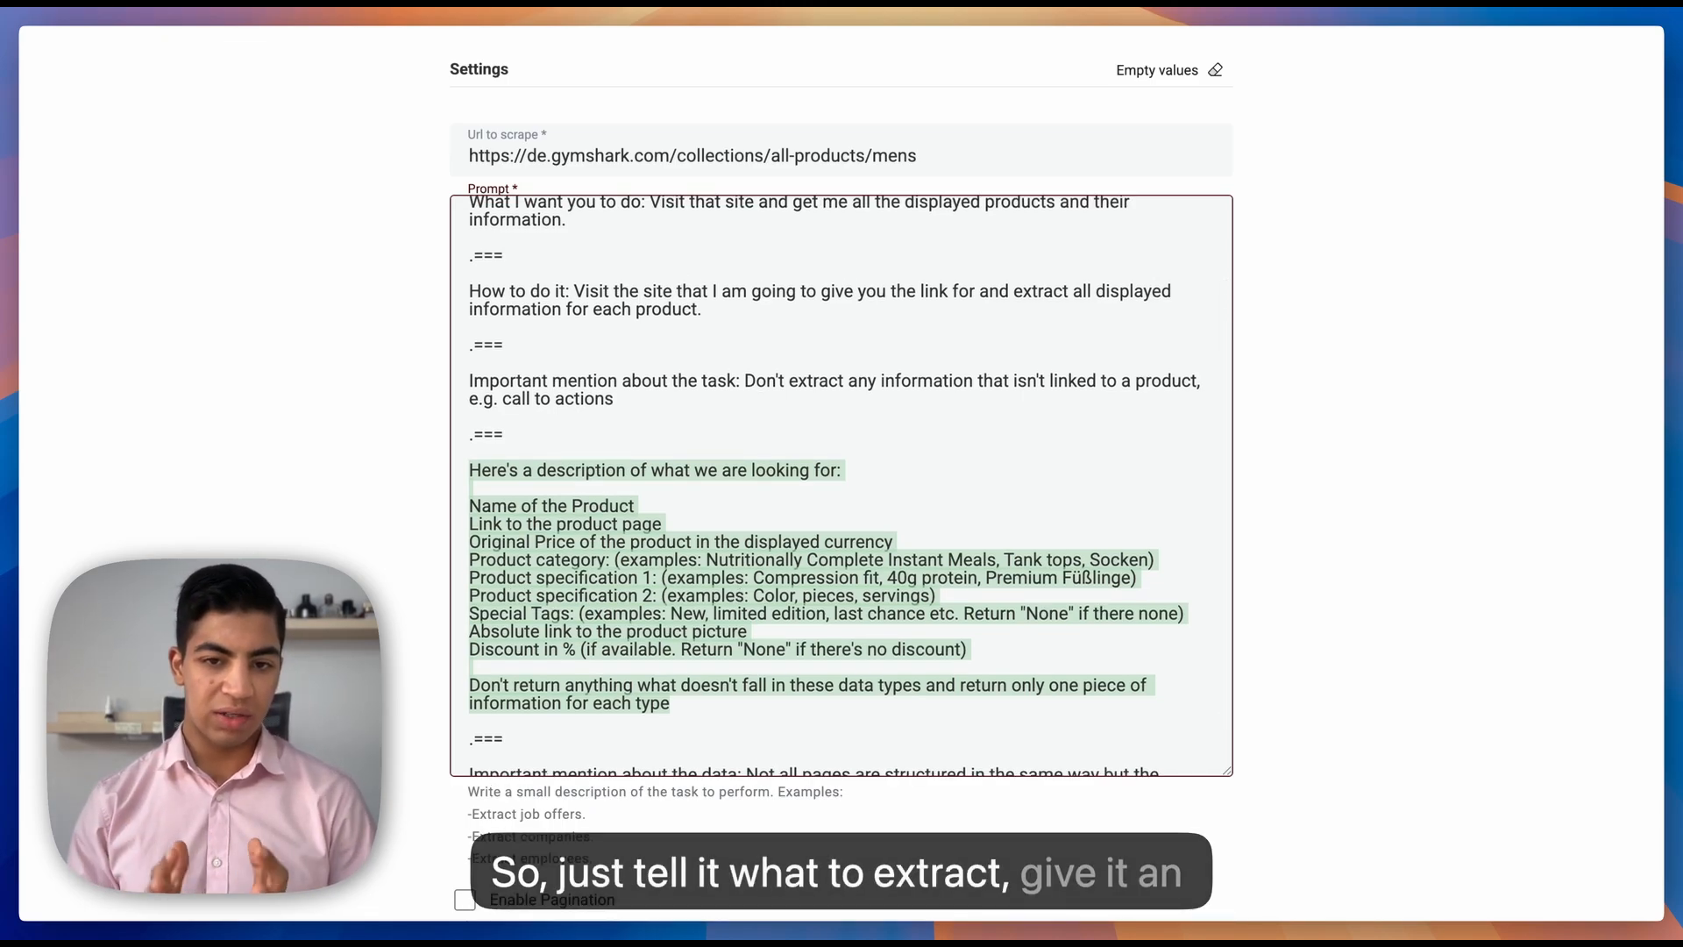
{"action": "left_click", "coordinate": [826, 612]}
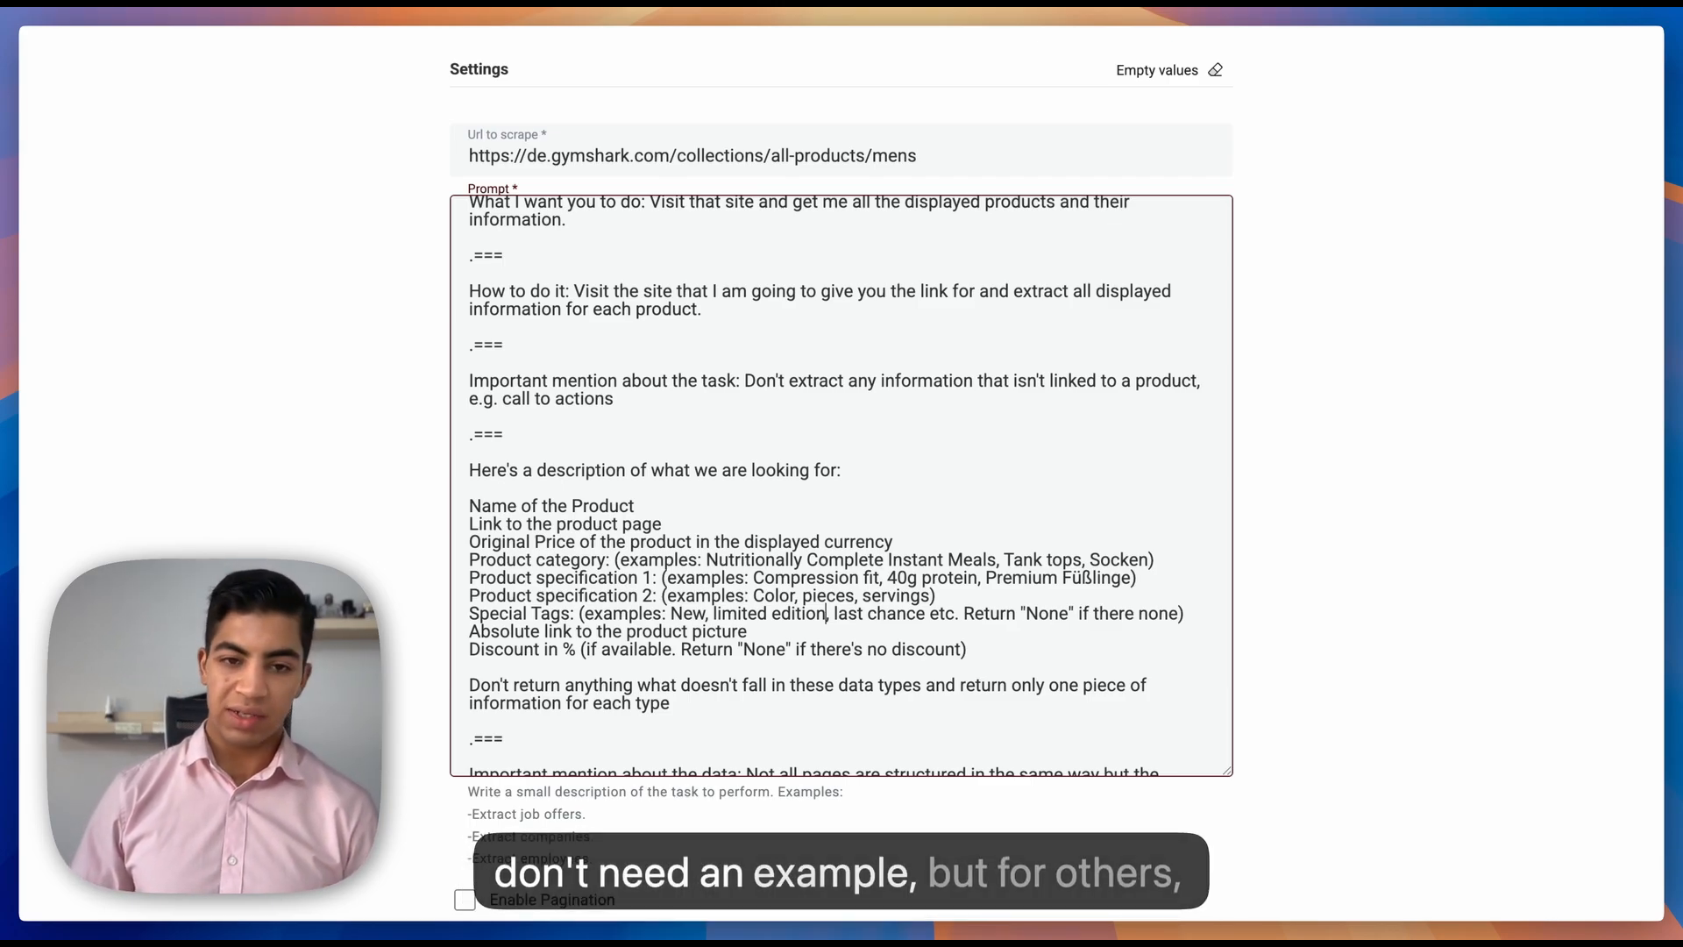
{"action": "scroll", "coordinate": [841, 482], "scroll_direction": "down", "scroll_amount": 2}
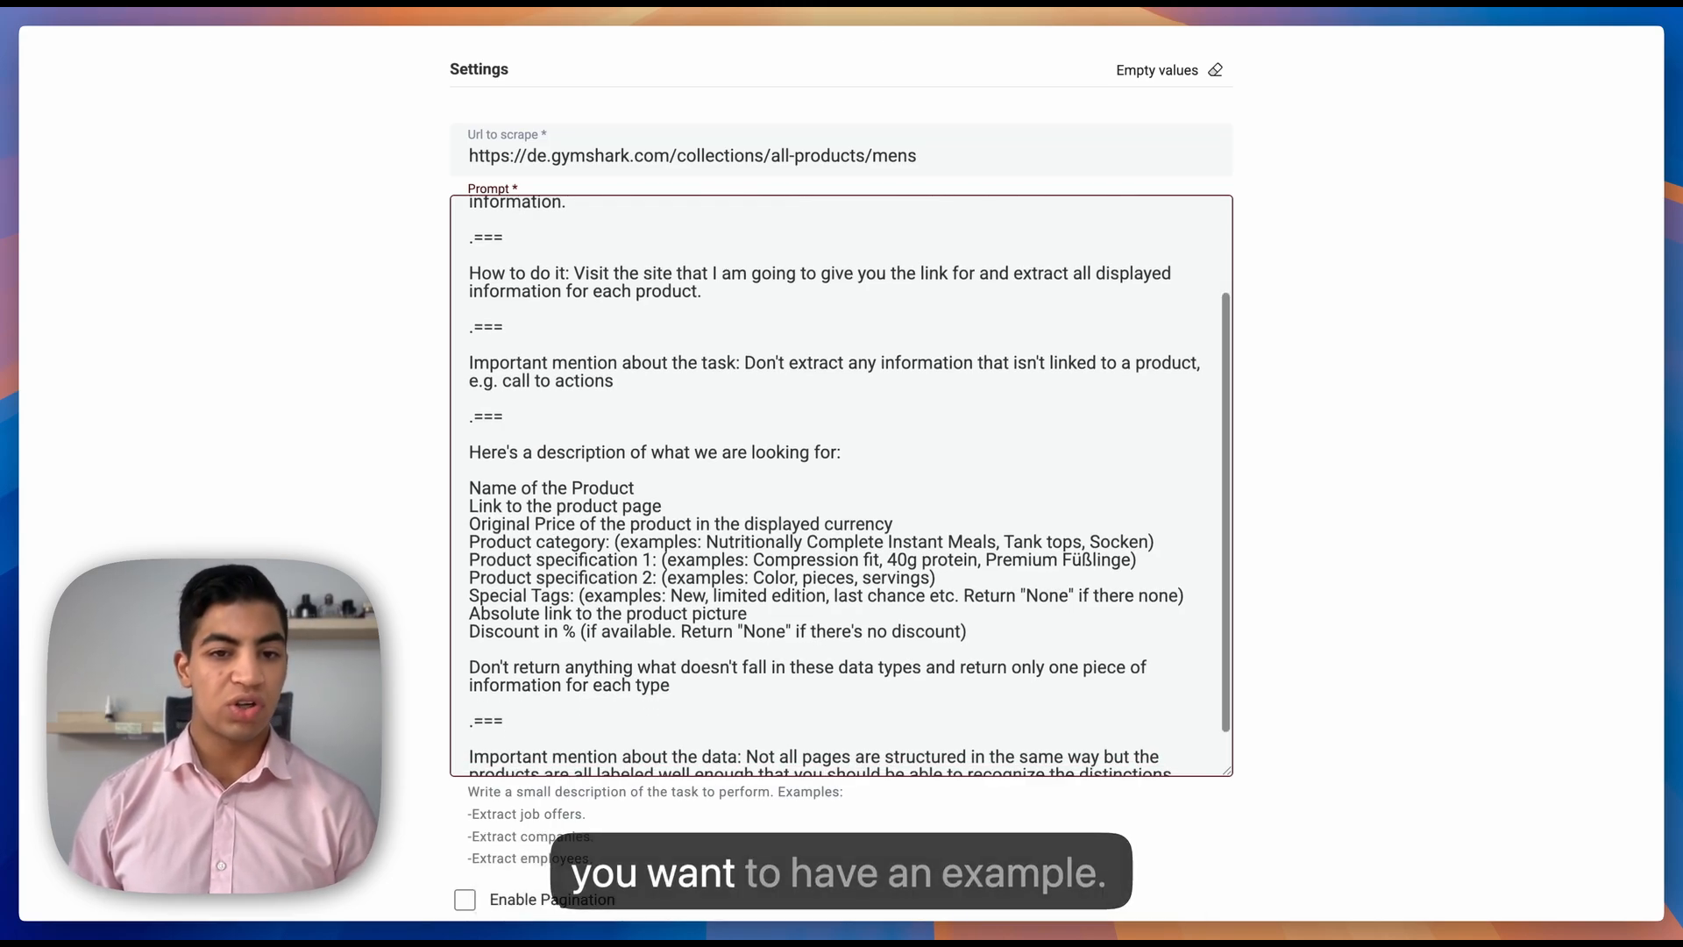
{"action": "scroll", "coordinate": [842, 482], "scroll_direction": "down", "scroll_amount": 1}
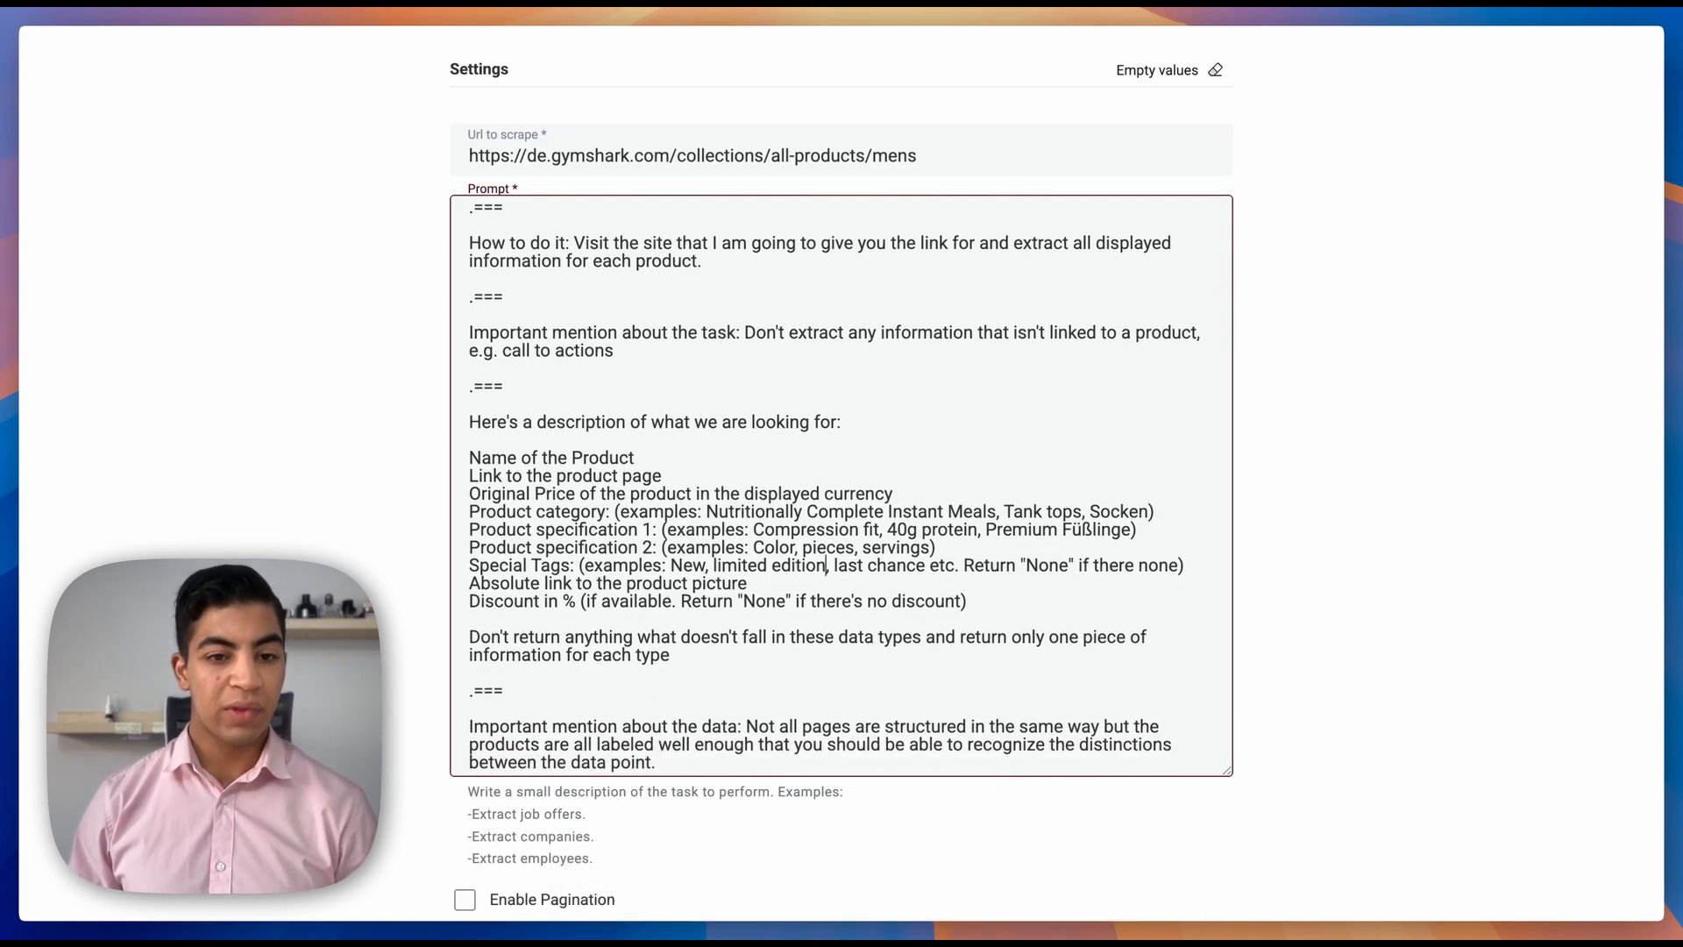
- Try pagination with a maximum of 3 pages and switch it off again
{"action": "scroll", "coordinate": [841, 482], "scroll_direction": "down", "scroll_amount": 3}
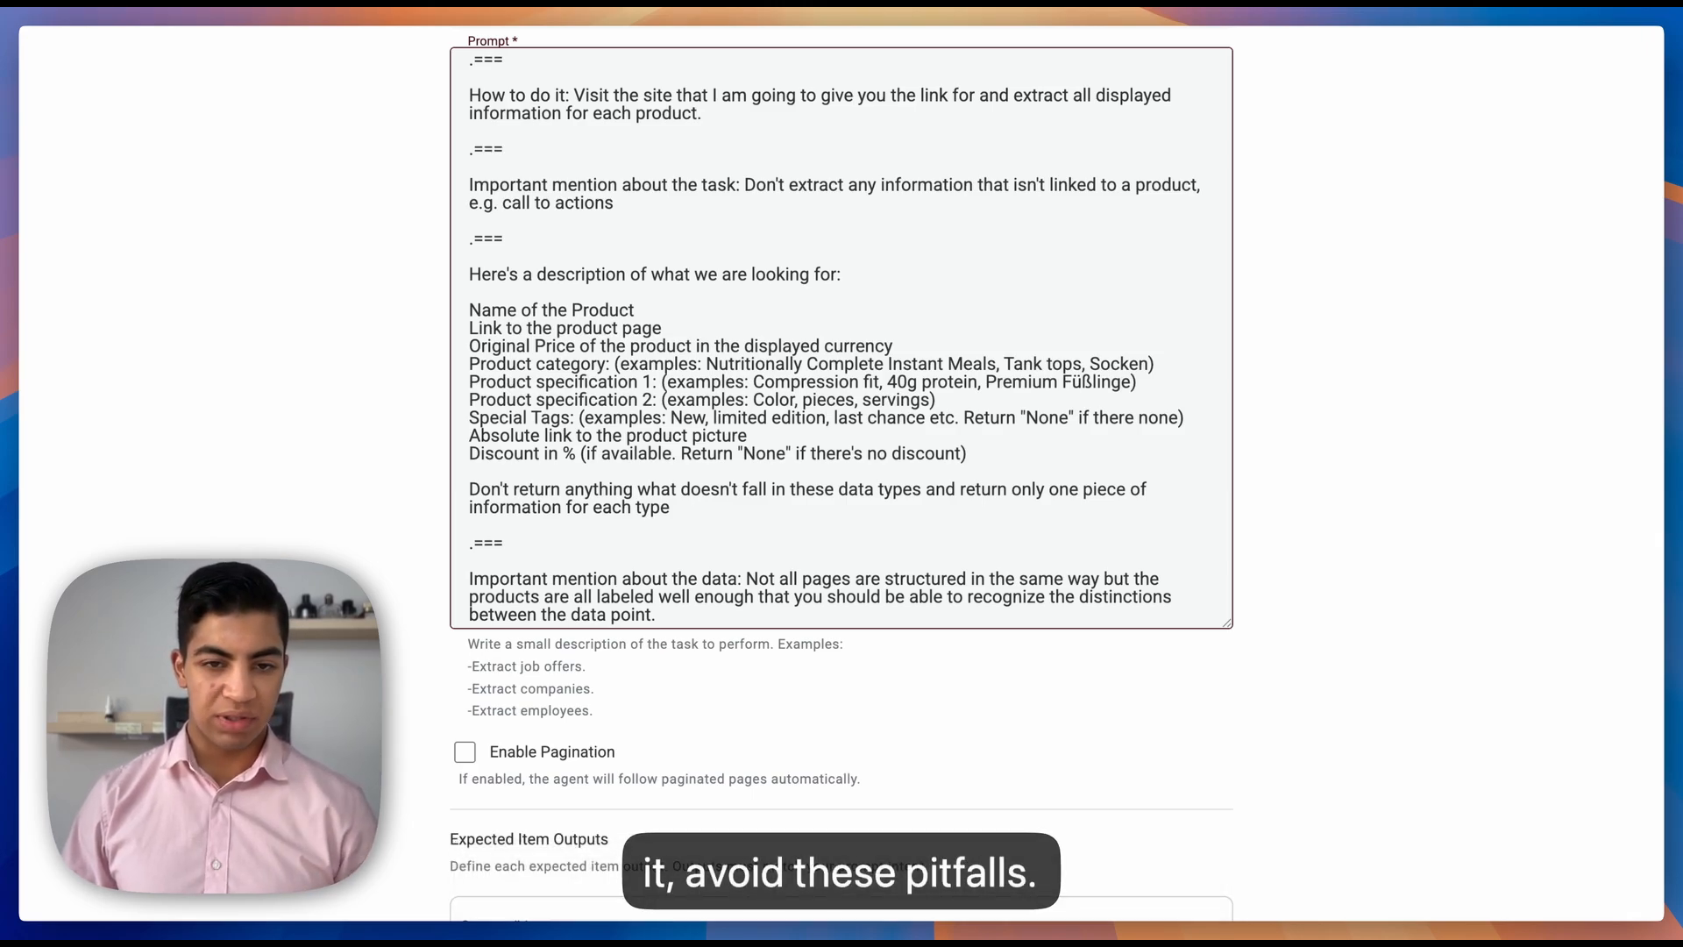
{"action": "scroll", "coordinate": [849, 500], "scroll_direction": "down", "scroll_amount": 3}
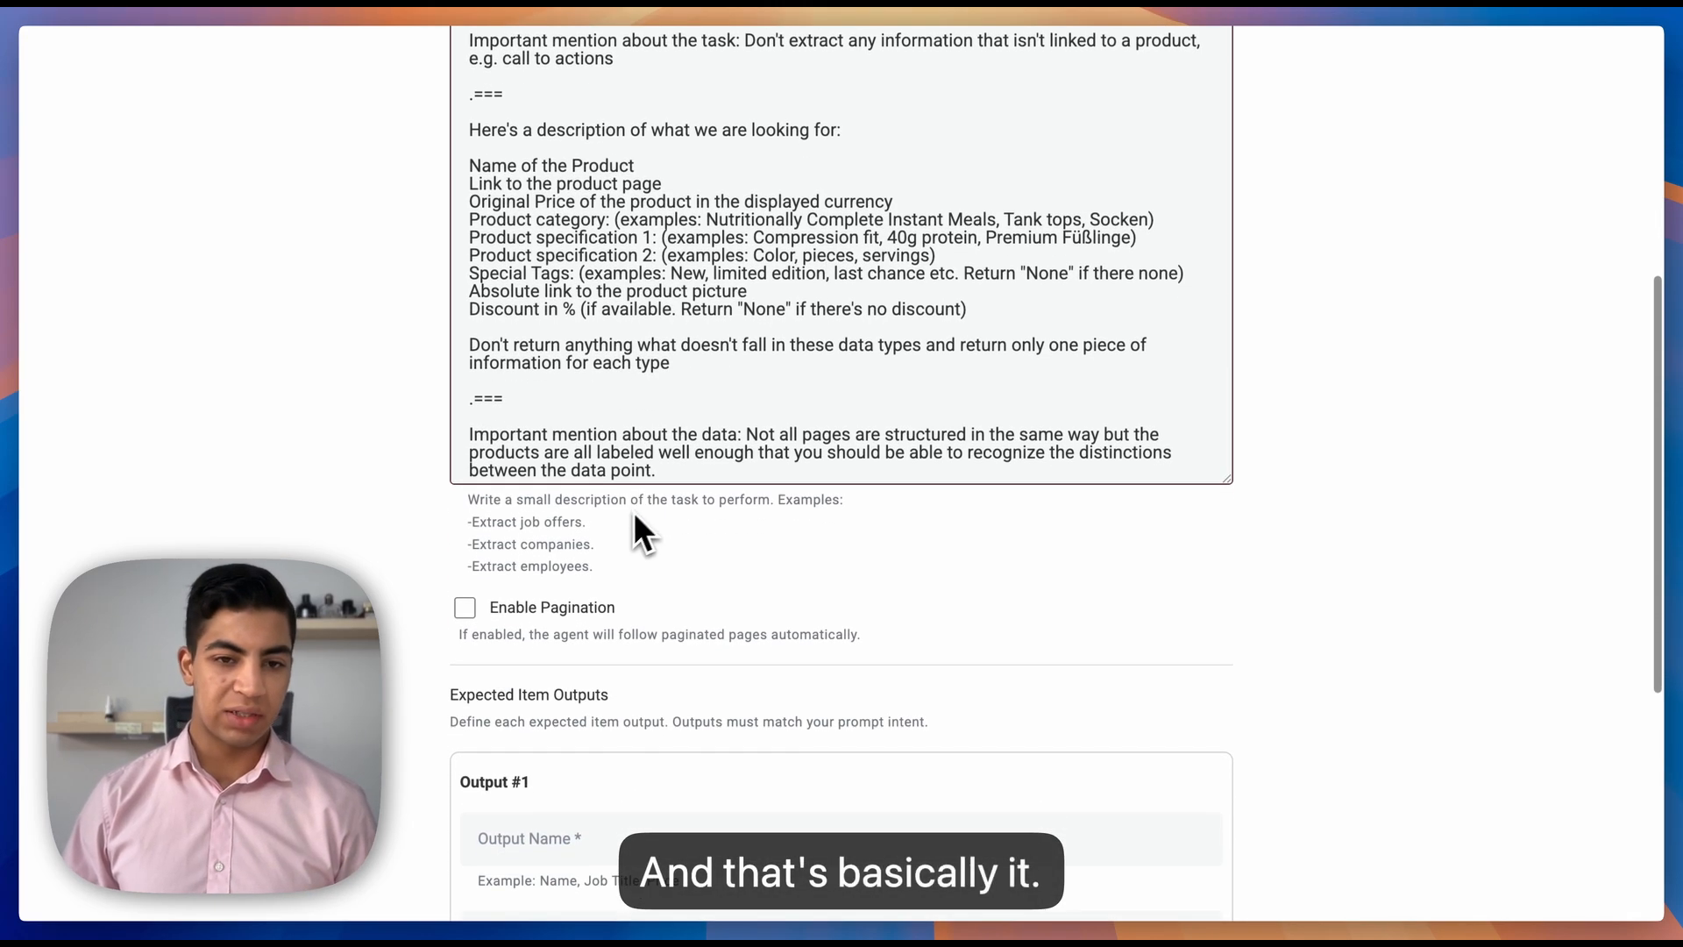
{"action": "left_click", "coordinate": [465, 609]}
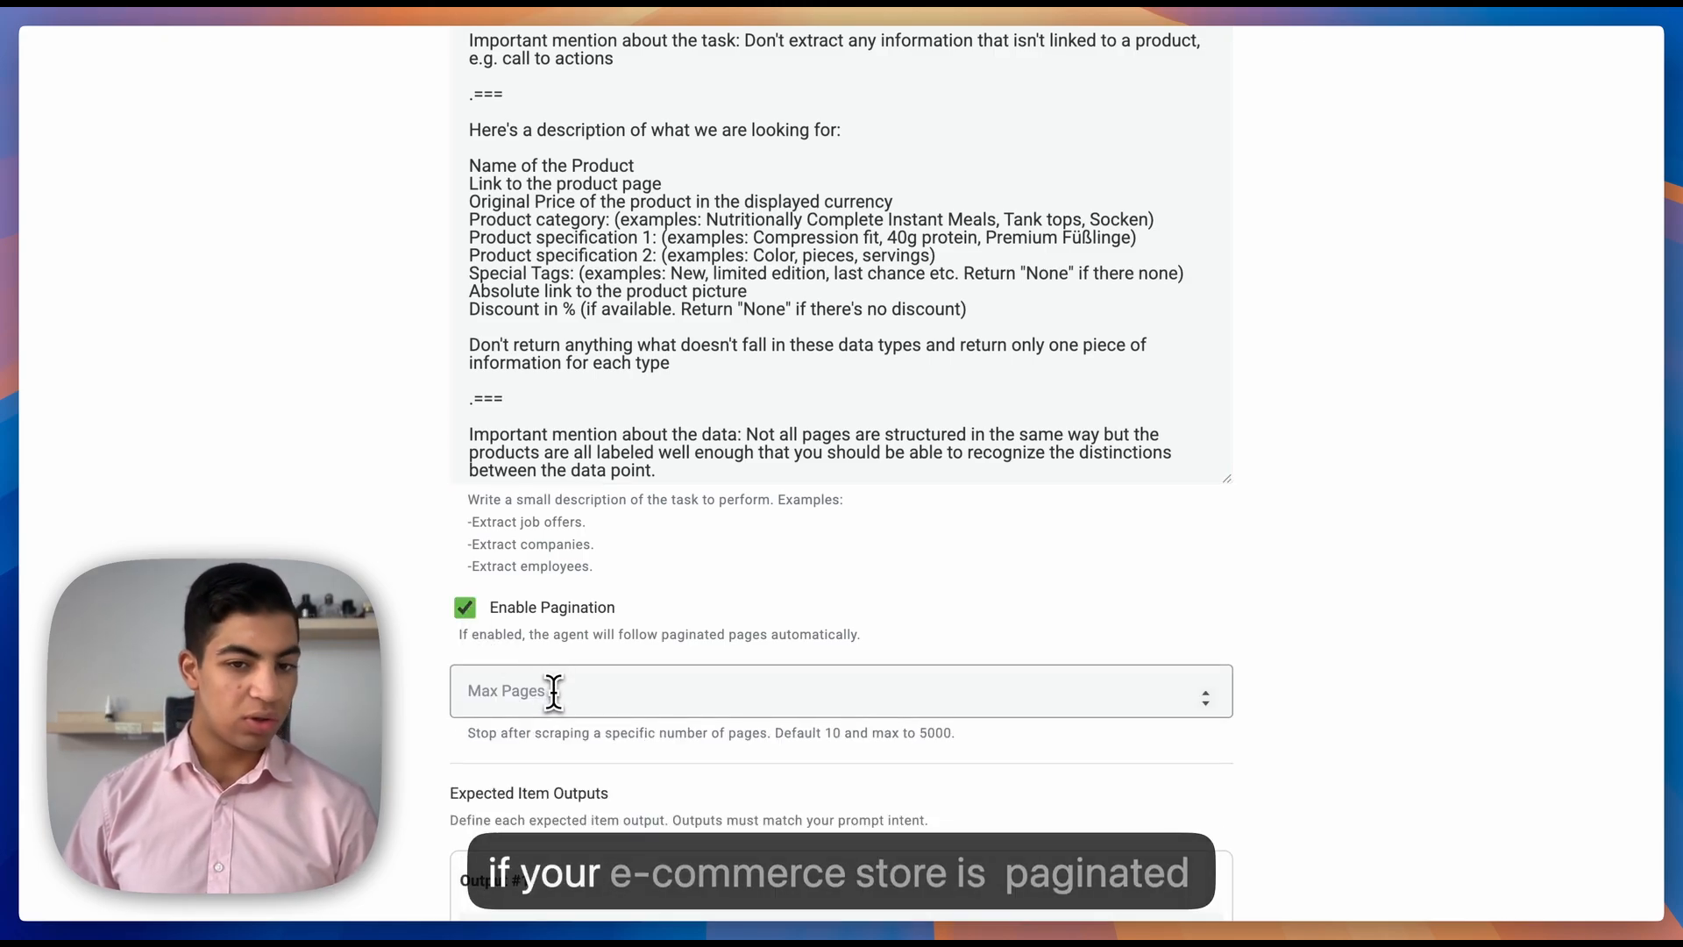
{"action": "left_click", "coordinate": [553, 691]}
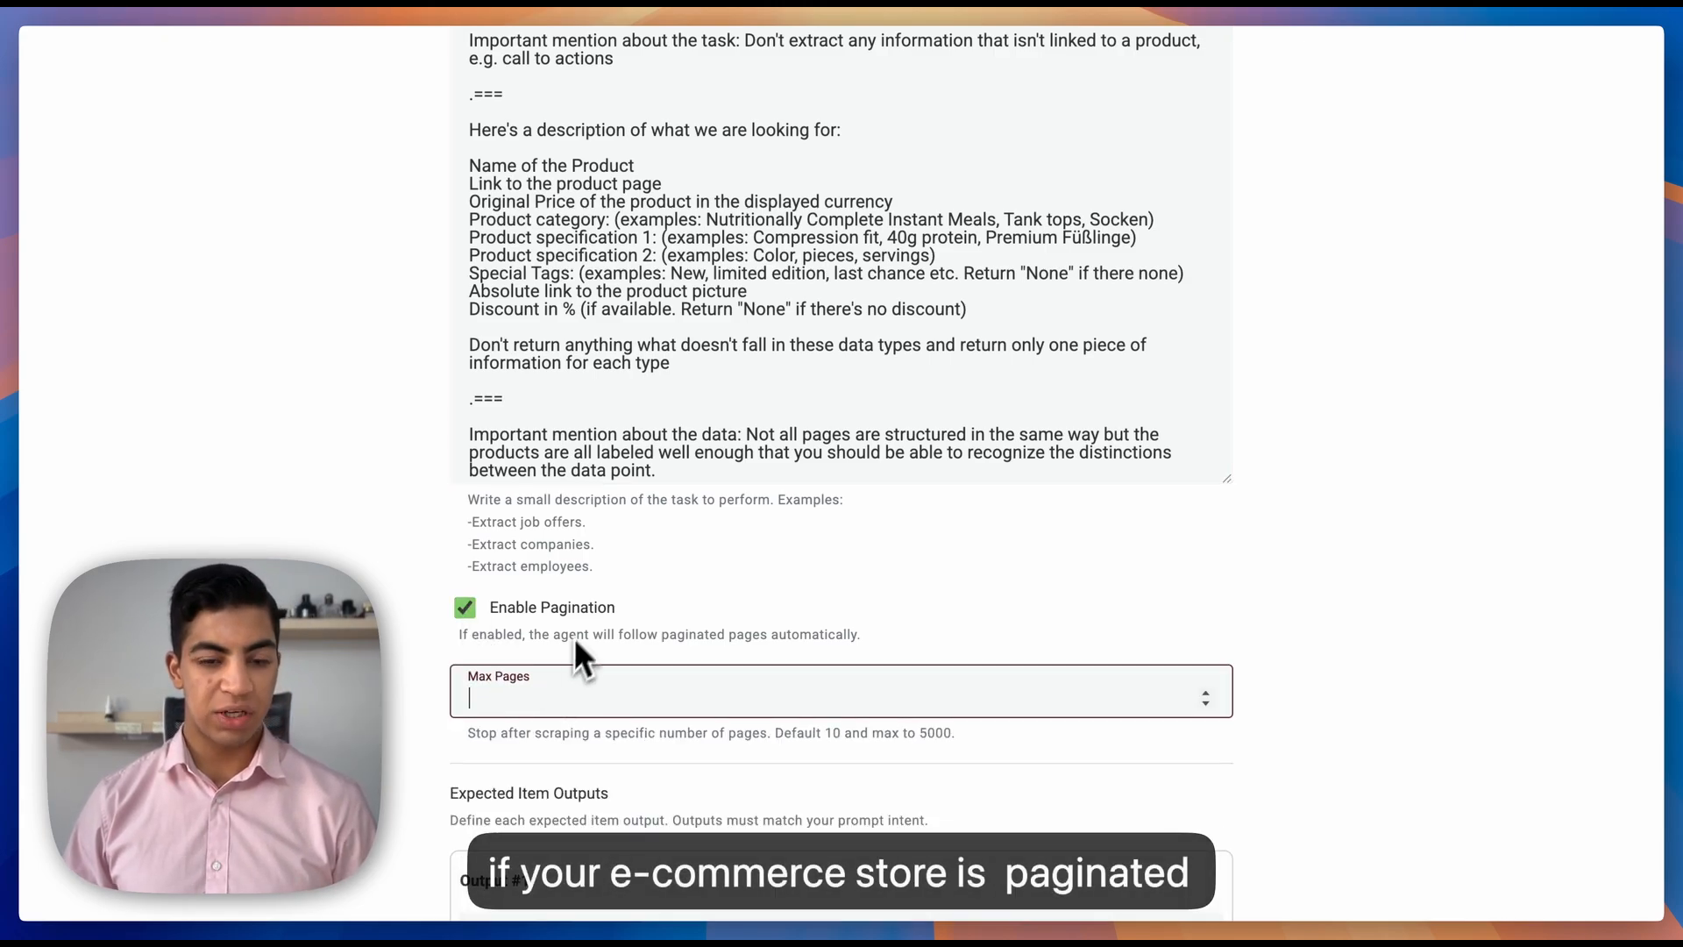
{"action": "type", "text": "3"}
{"action": "scroll", "coordinate": [593, 633], "scroll_direction": "down", "scroll_amount": 1}
{"action": "scroll", "coordinate": [592, 631], "scroll_direction": "down", "scroll_amount": 2}
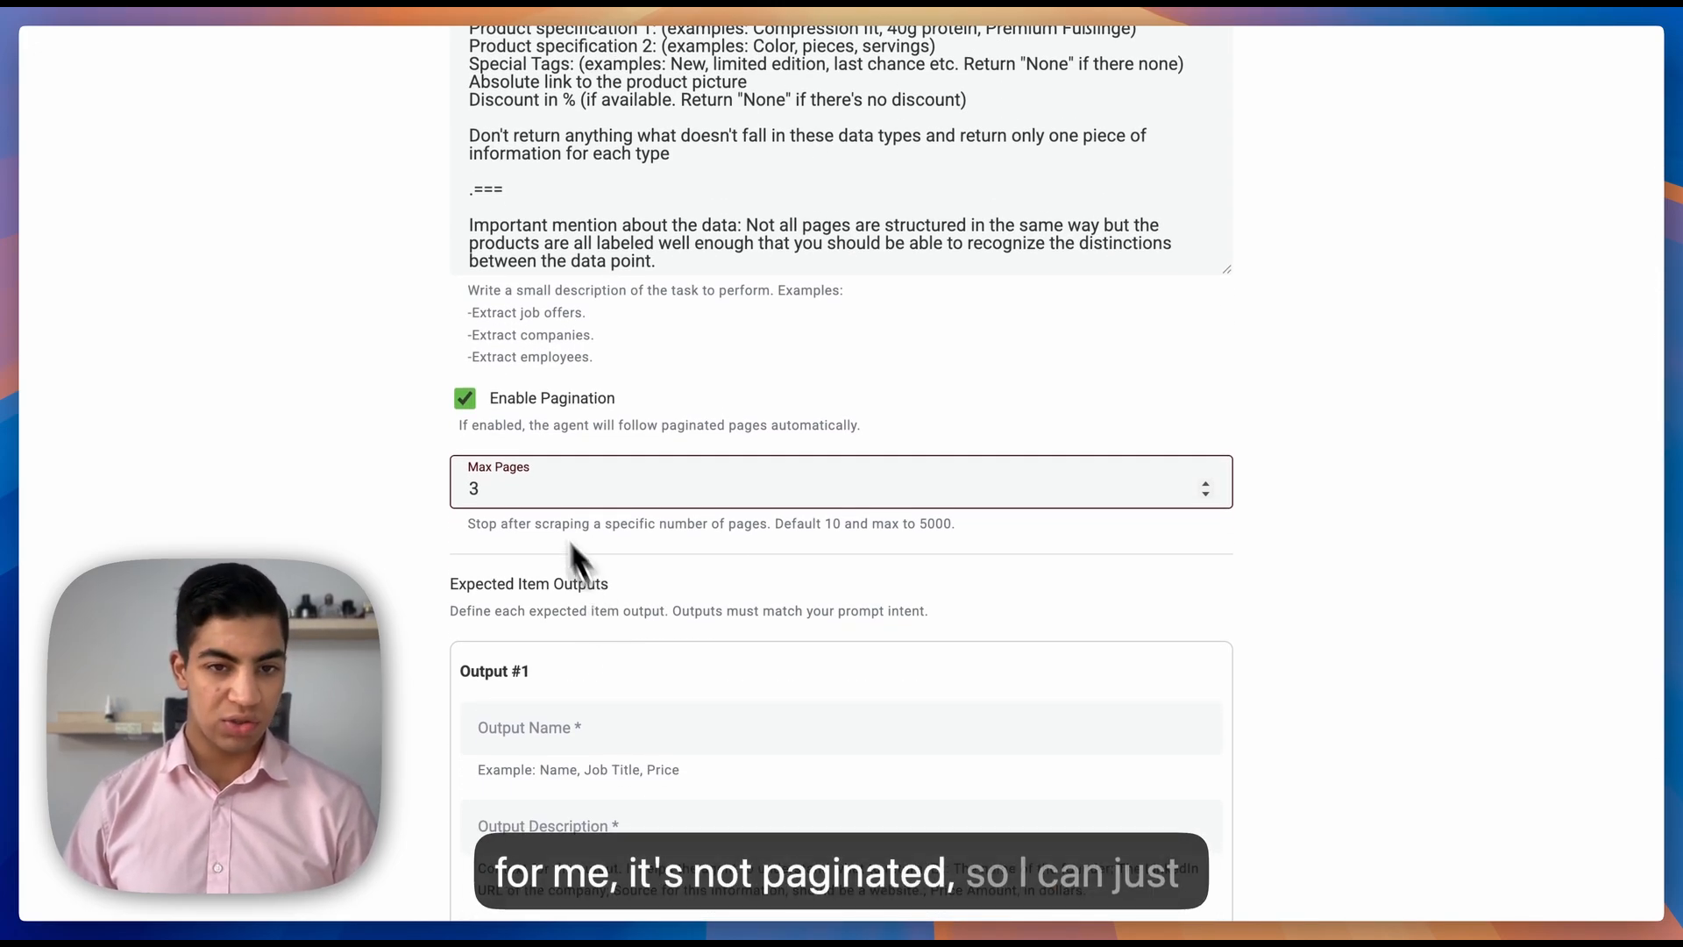
{"action": "left_click", "coordinate": [474, 406]}
- Compare the data points listed in the prompt with the fields of the expected item outputs
{"action": "scroll", "coordinate": [735, 611], "scroll_direction": "down", "scroll_amount": 1}
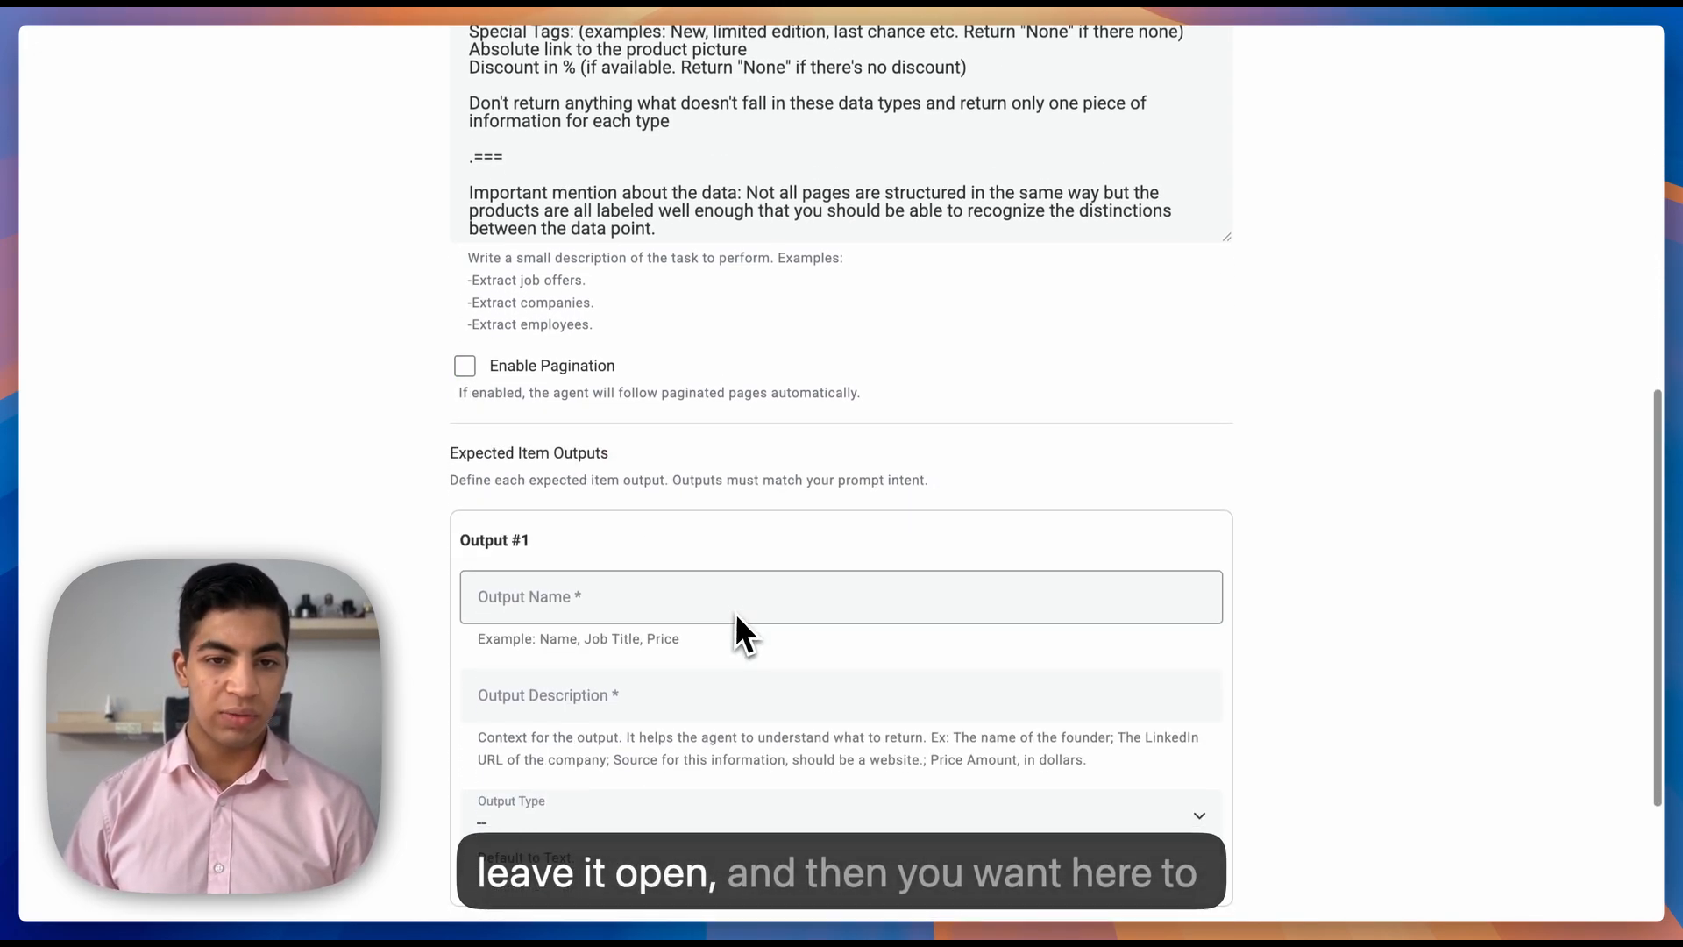
{"action": "scroll", "coordinate": [728, 605], "scroll_direction": "down", "scroll_amount": 1}
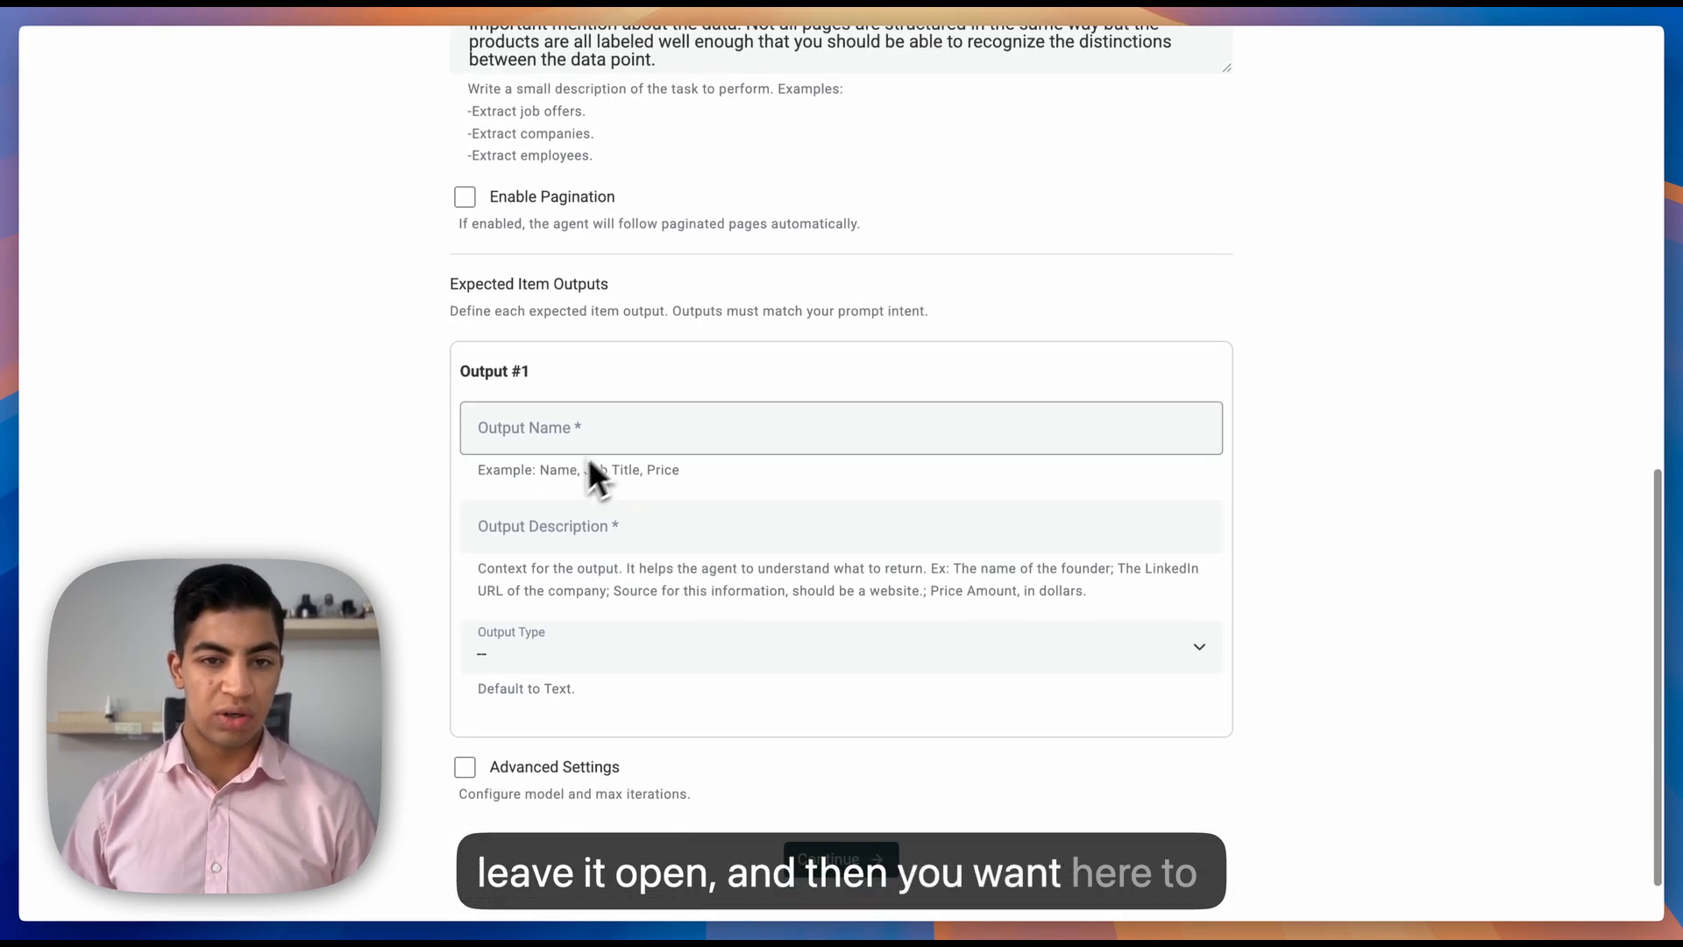
{"action": "scroll", "coordinate": [598, 456], "scroll_direction": "down", "scroll_amount": 1}
{"action": "scroll", "coordinate": [608, 503], "scroll_direction": "up", "scroll_amount": 3}
{"action": "scroll", "coordinate": [561, 433], "scroll_direction": "up", "scroll_amount": 3}
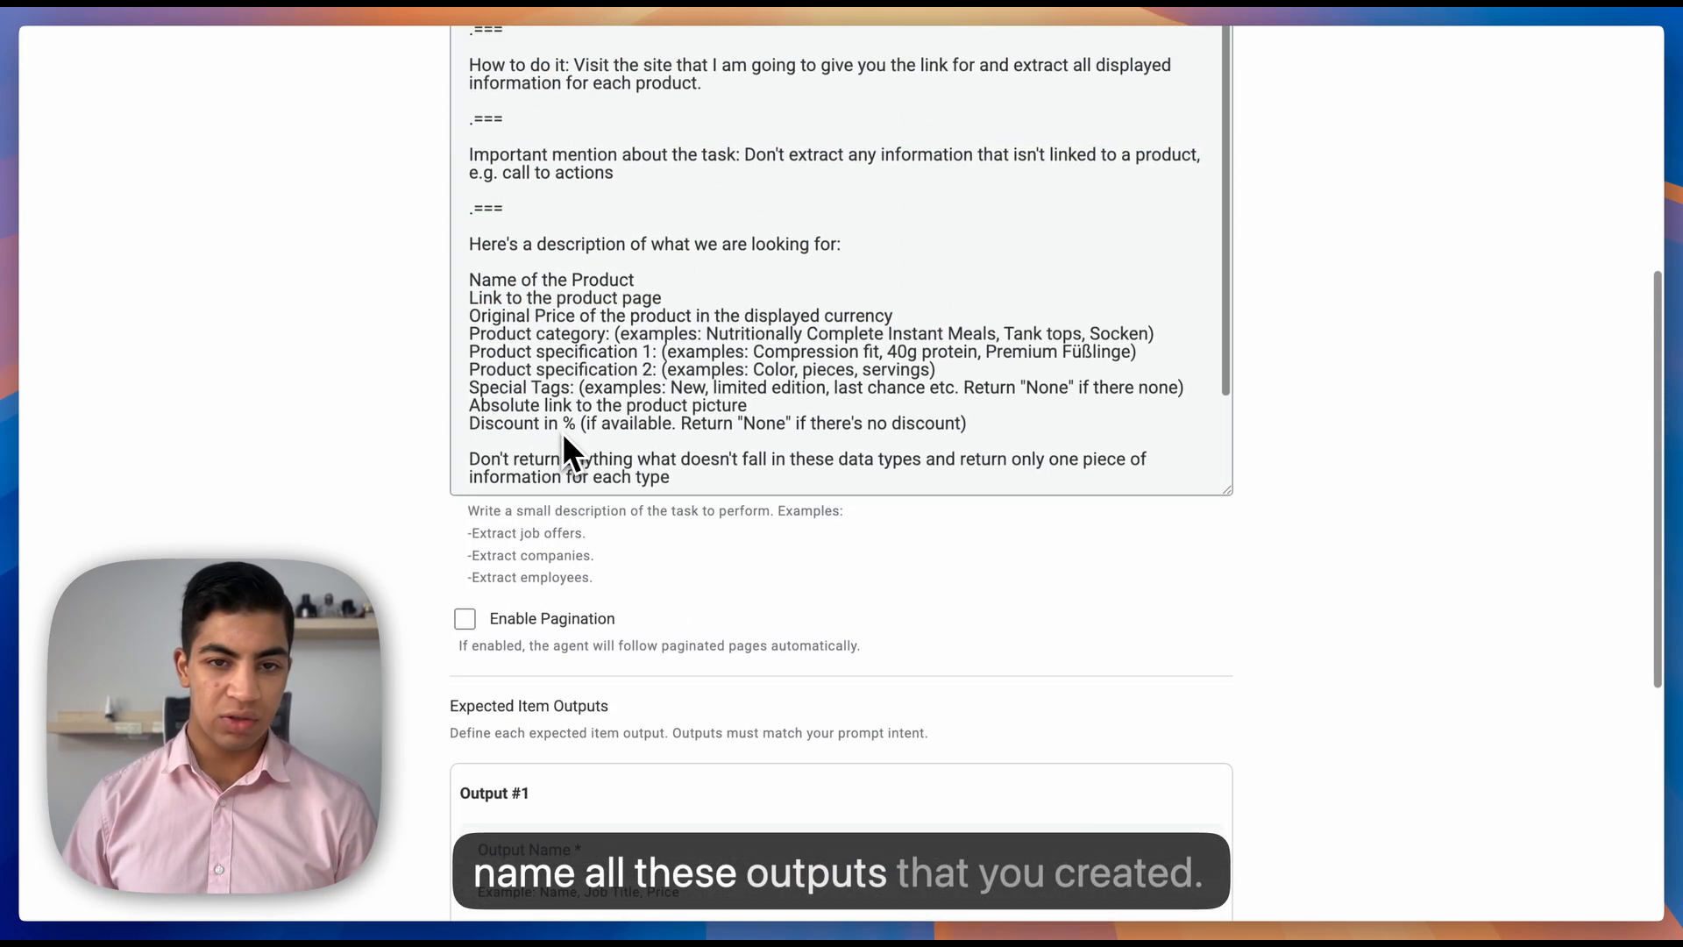
{"action": "scroll", "coordinate": [516, 357], "scroll_direction": "up", "scroll_amount": 1}
{"action": "scroll", "coordinate": [571, 581], "scroll_direction": "down", "scroll_amount": 3}
{"action": "scroll", "coordinate": [596, 569], "scroll_direction": "down", "scroll_amount": 1}
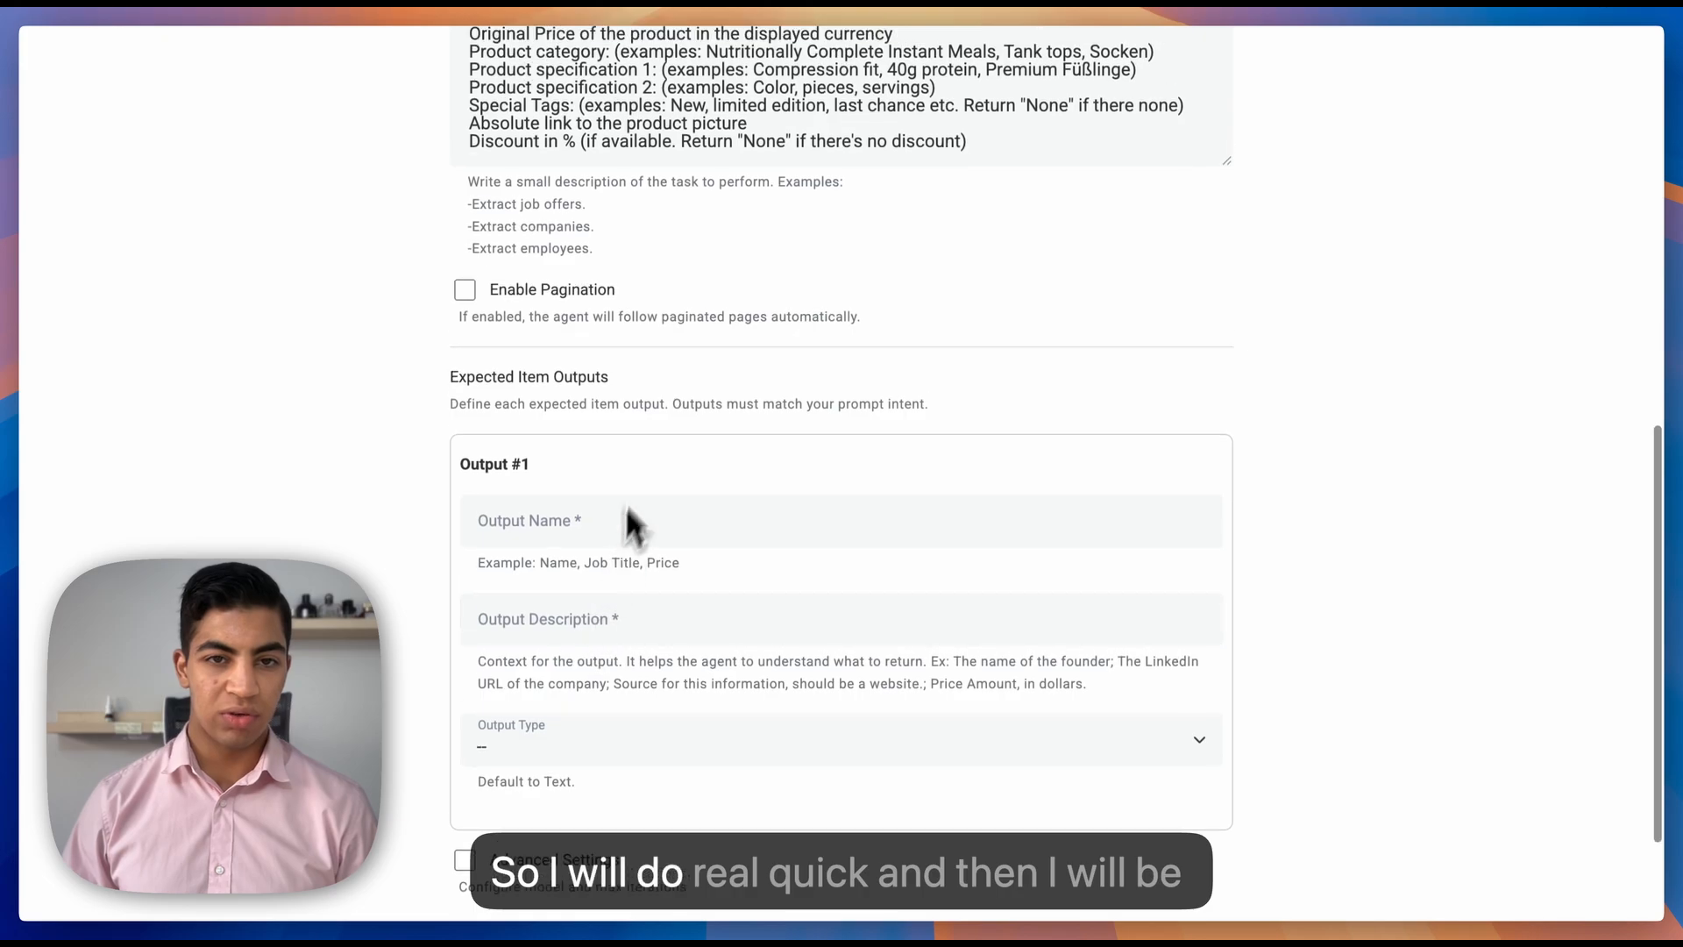
- Name the first expected item output "Product name"
{"action": "scroll", "coordinate": [643, 455], "scroll_direction": "down", "scroll_amount": 2}
{"action": "scroll", "coordinate": [641, 460], "scroll_direction": "up", "scroll_amount": 1}
{"action": "scroll", "coordinate": [640, 466], "scroll_direction": "down", "scroll_amount": 1}
{"action": "scroll", "coordinate": [601, 450], "scroll_direction": "up", "scroll_amount": 2}
{"action": "scroll", "coordinate": [597, 441], "scroll_direction": "down", "scroll_amount": 1}
{"action": "scroll", "coordinate": [597, 456], "scroll_direction": "down", "scroll_amount": 1}
{"action": "left_click", "coordinate": [587, 469]}
{"action": "type", "text": "Product nam"}
{"action": "type", "text": "e"}
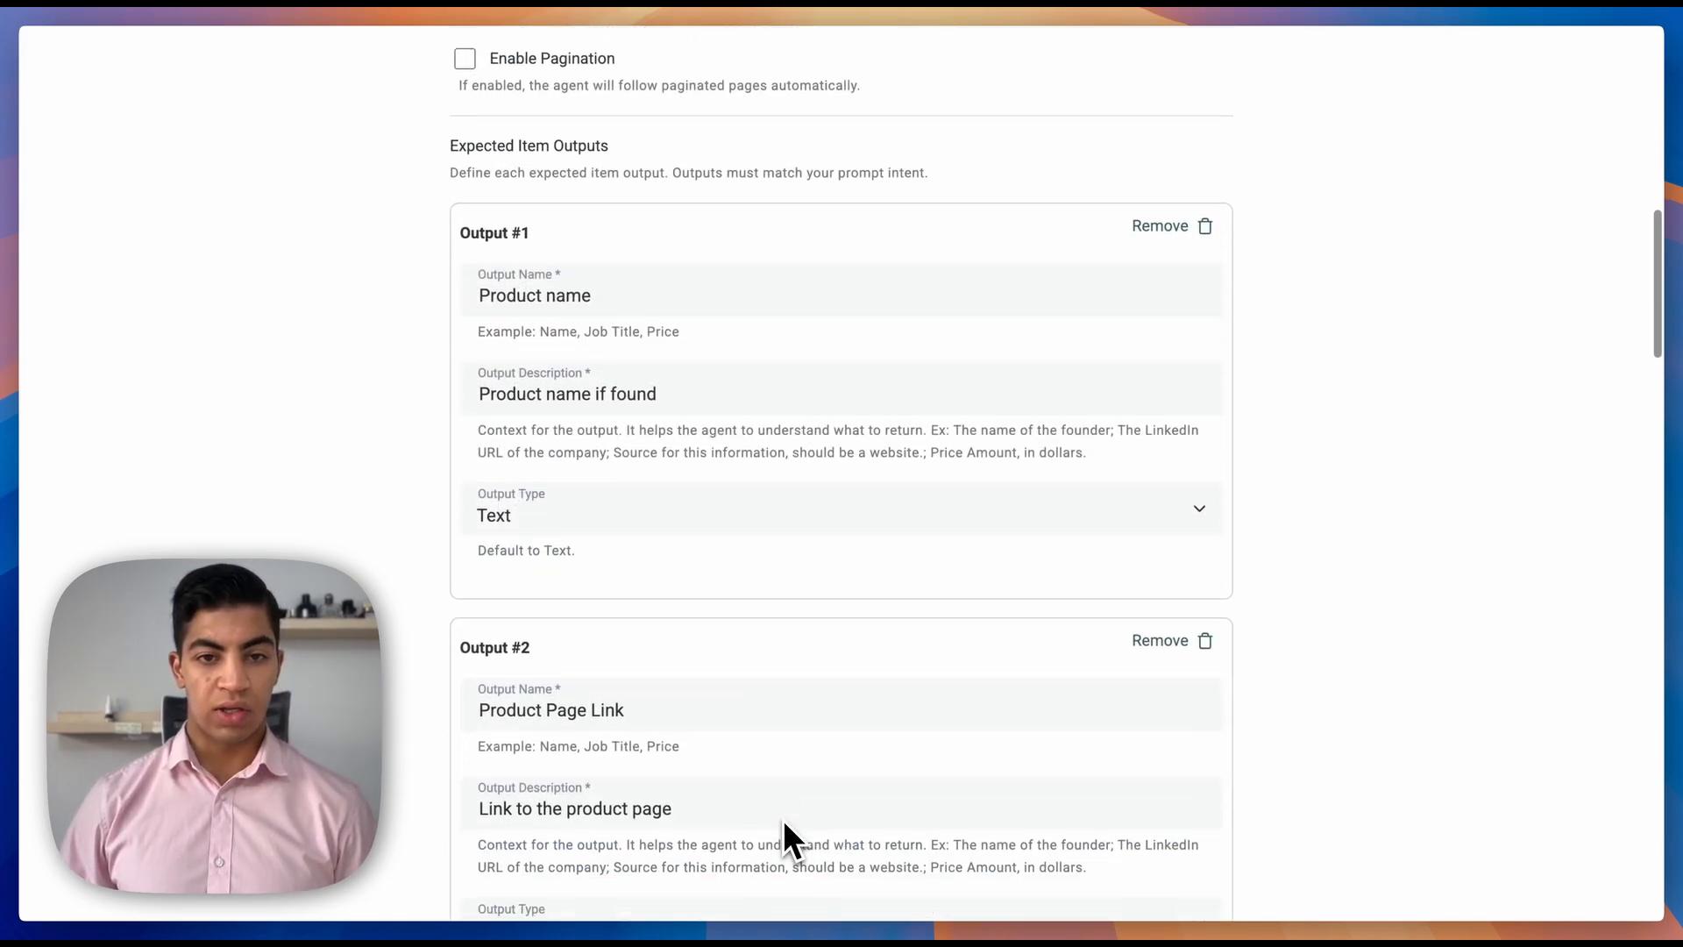
- Review the names, descriptions and types of all expected item outputs, from Product name down to Discount
{"action": "scroll", "coordinate": [780, 815], "scroll_direction": "down", "scroll_amount": 3}
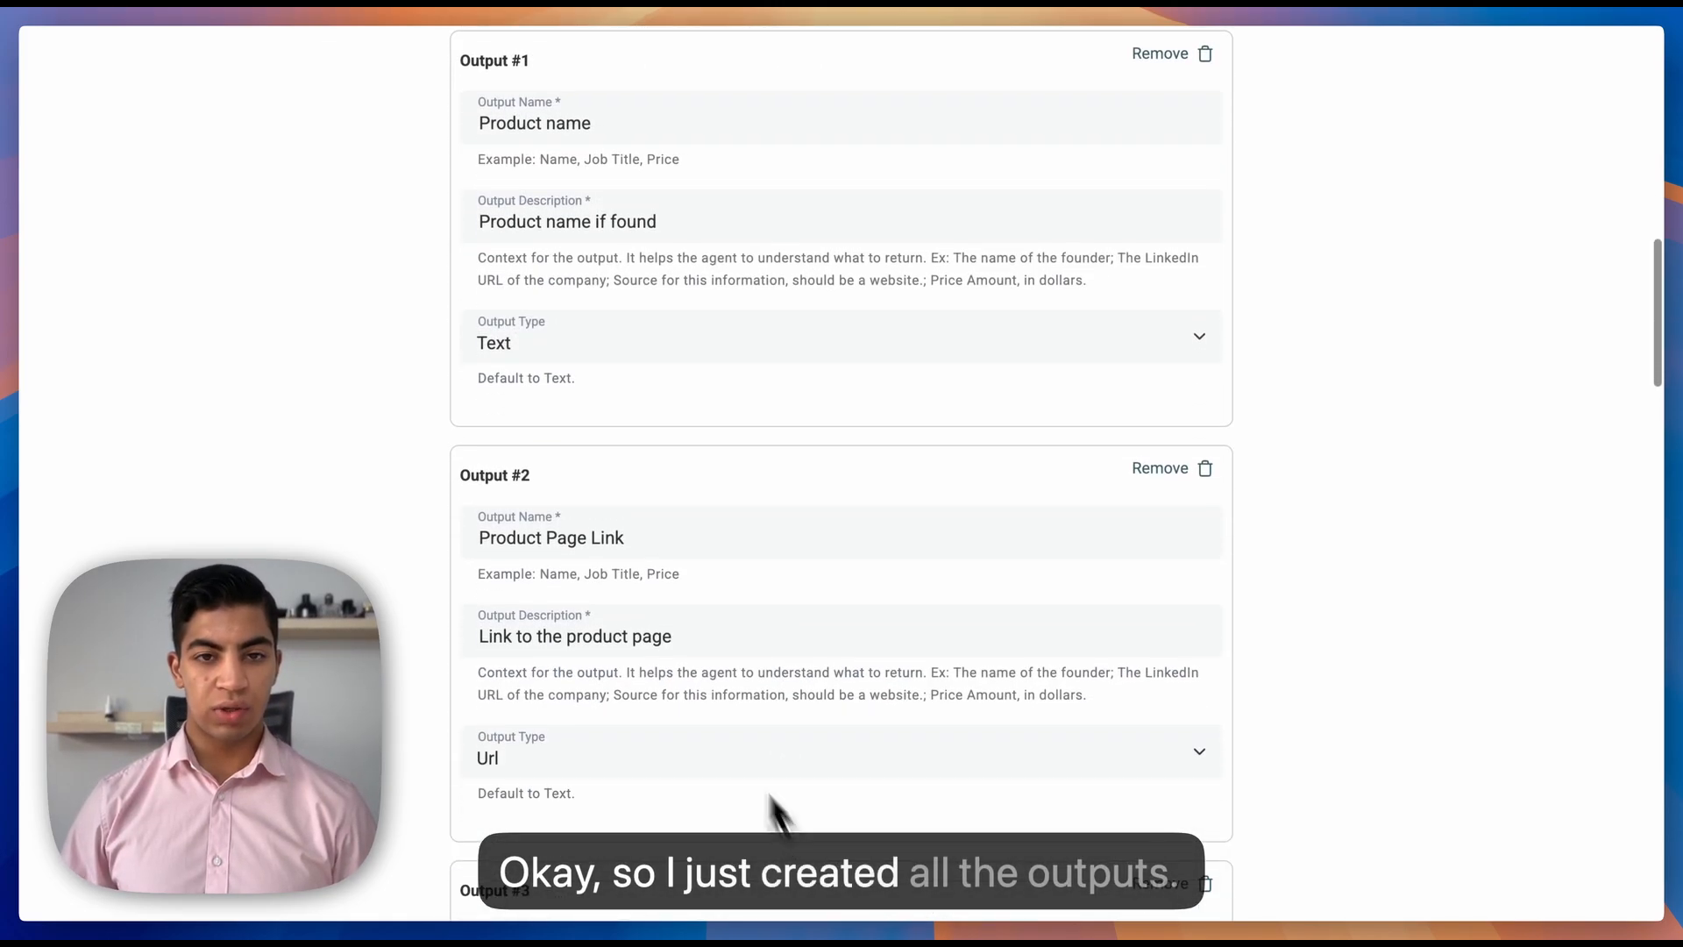
{"action": "scroll", "coordinate": [1051, 613], "scroll_direction": "down", "scroll_amount": 20}
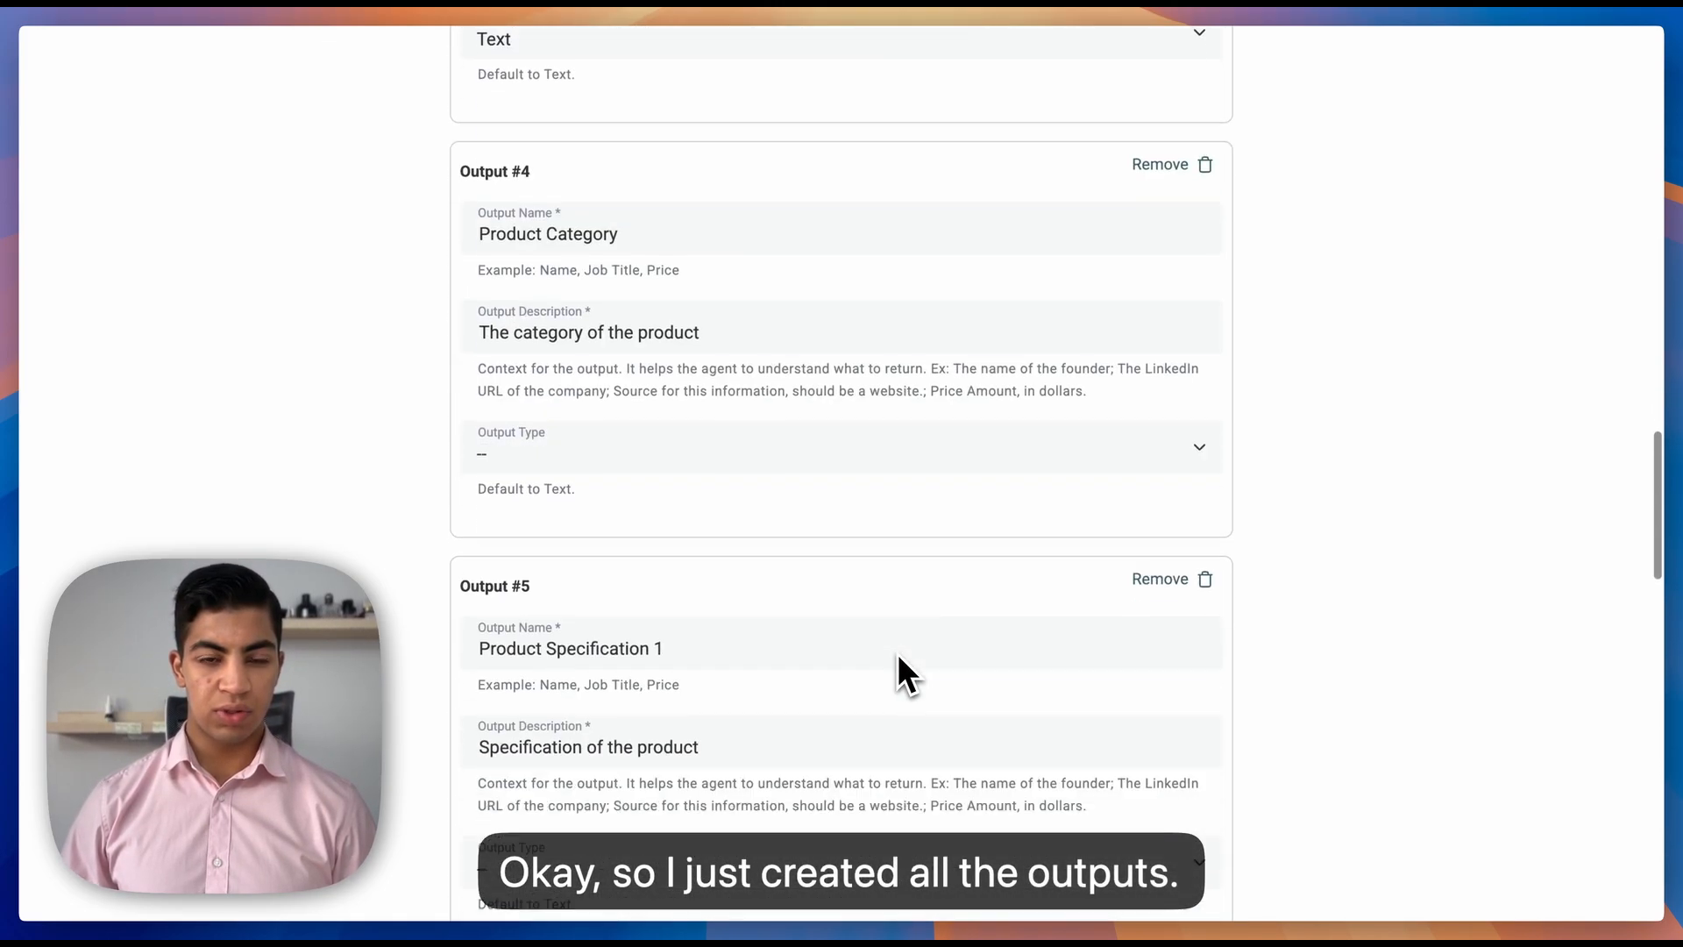
{"action": "scroll", "coordinate": [899, 666], "scroll_direction": "down", "scroll_amount": 3}
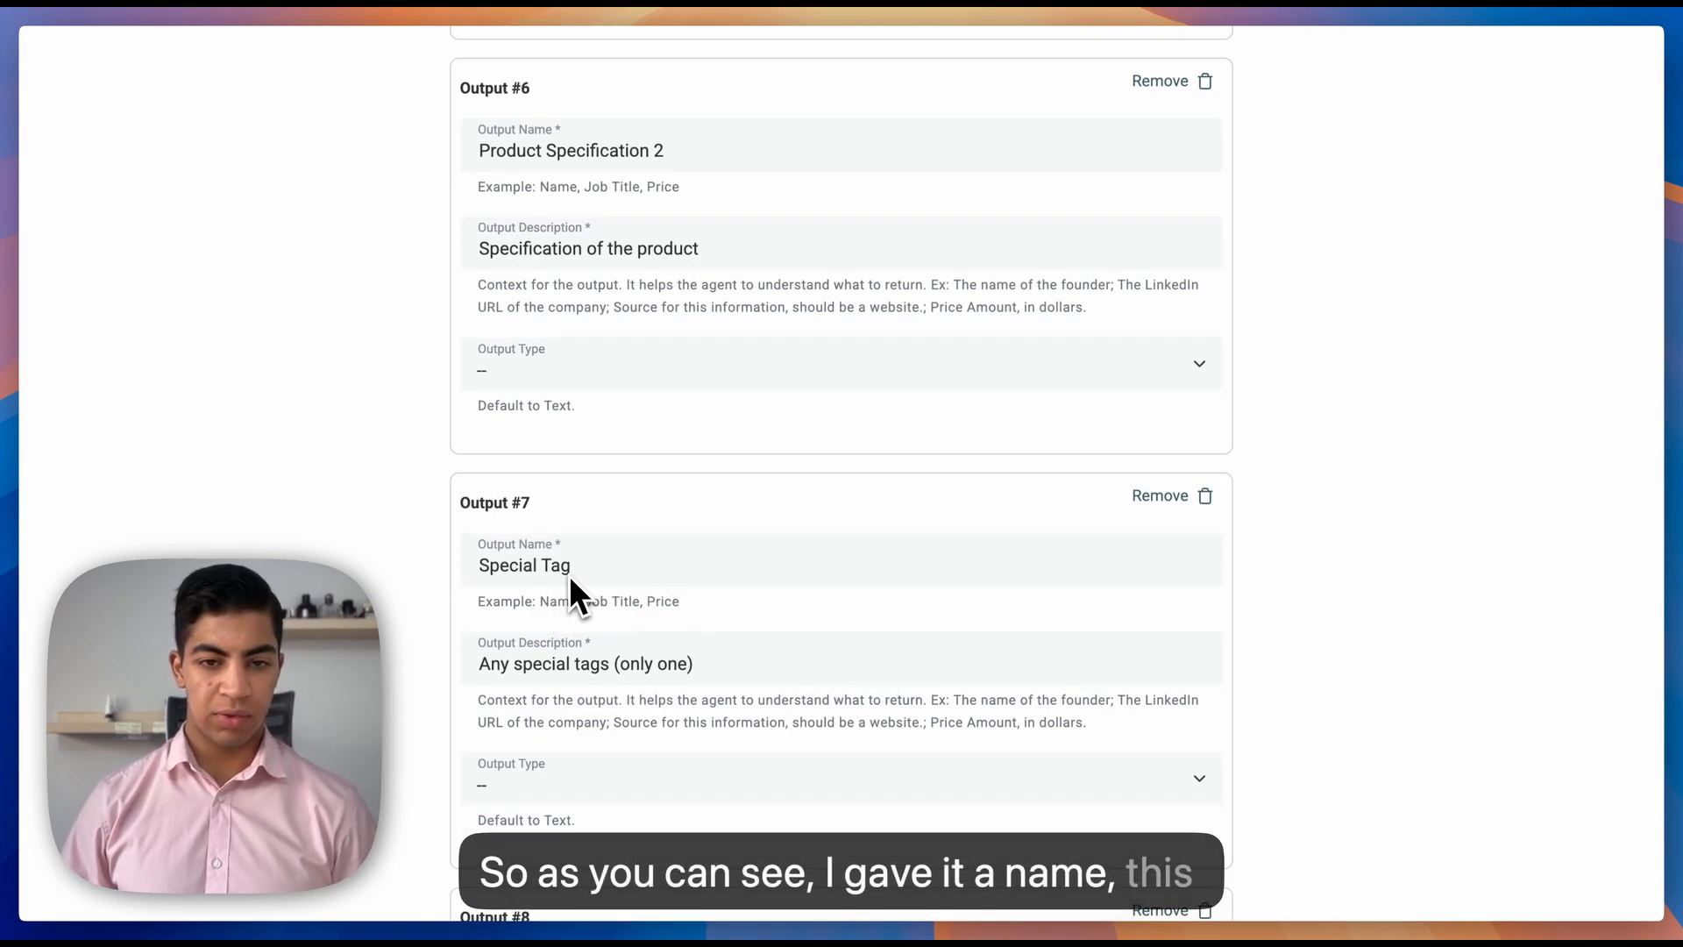
{"action": "scroll", "coordinate": [573, 579], "scroll_direction": "down", "scroll_amount": 1}
{"action": "scroll", "coordinate": [666, 649], "scroll_direction": "down", "scroll_amount": 3}
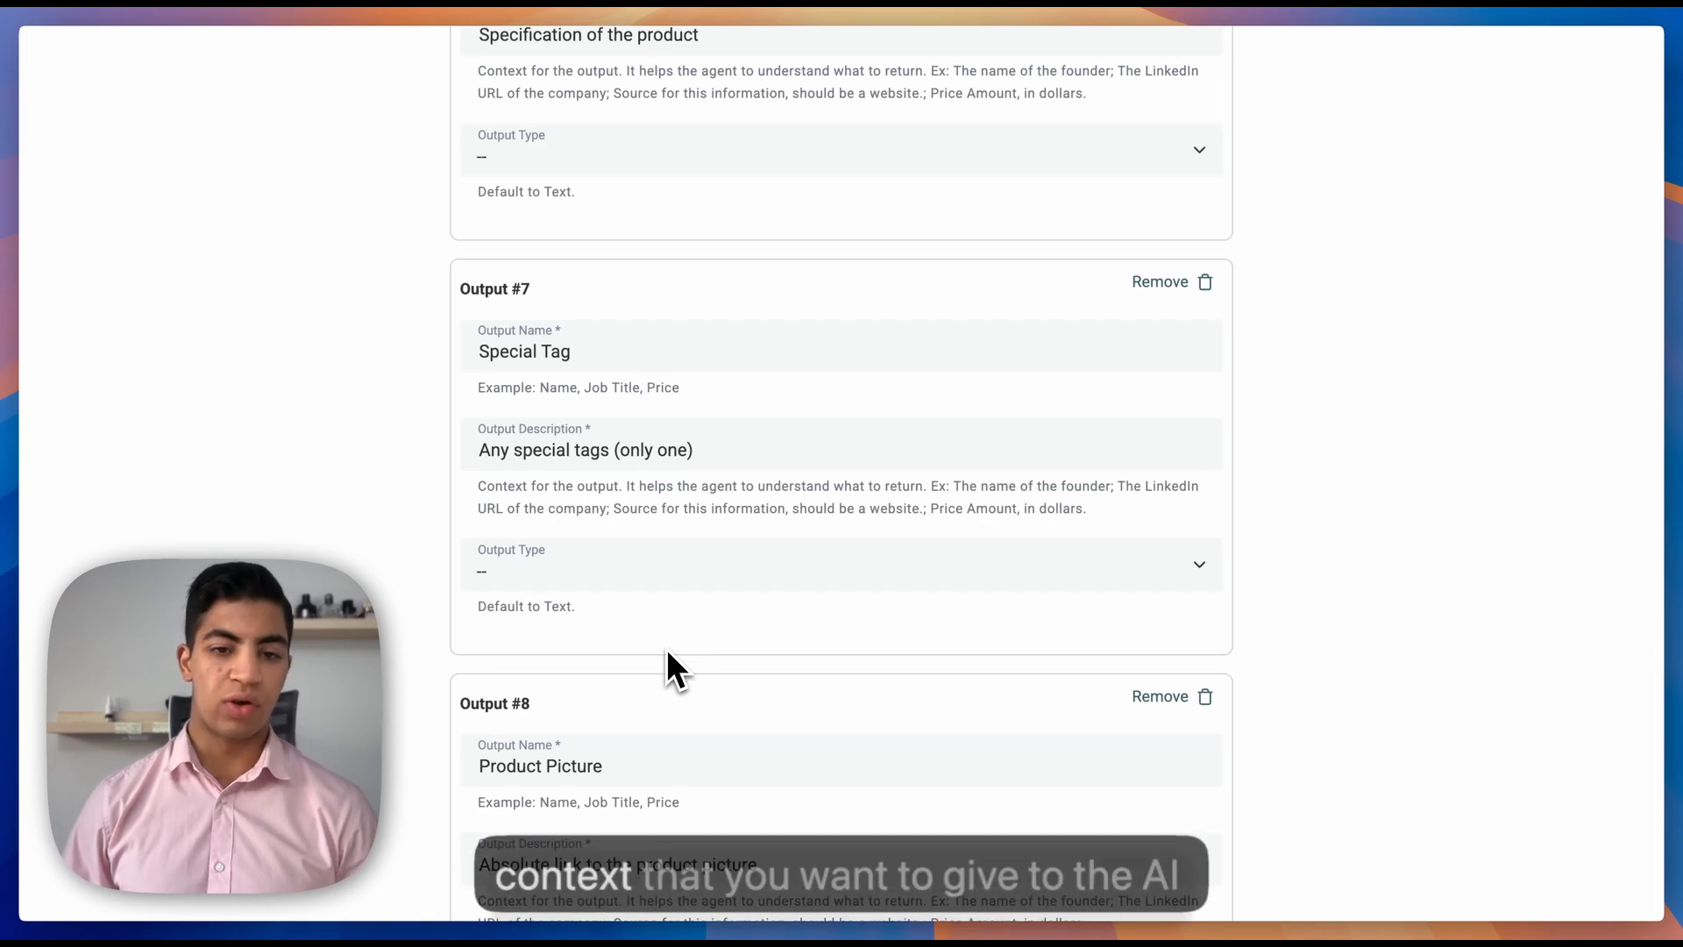
{"action": "scroll", "coordinate": [667, 651], "scroll_direction": "down", "scroll_amount": 1}
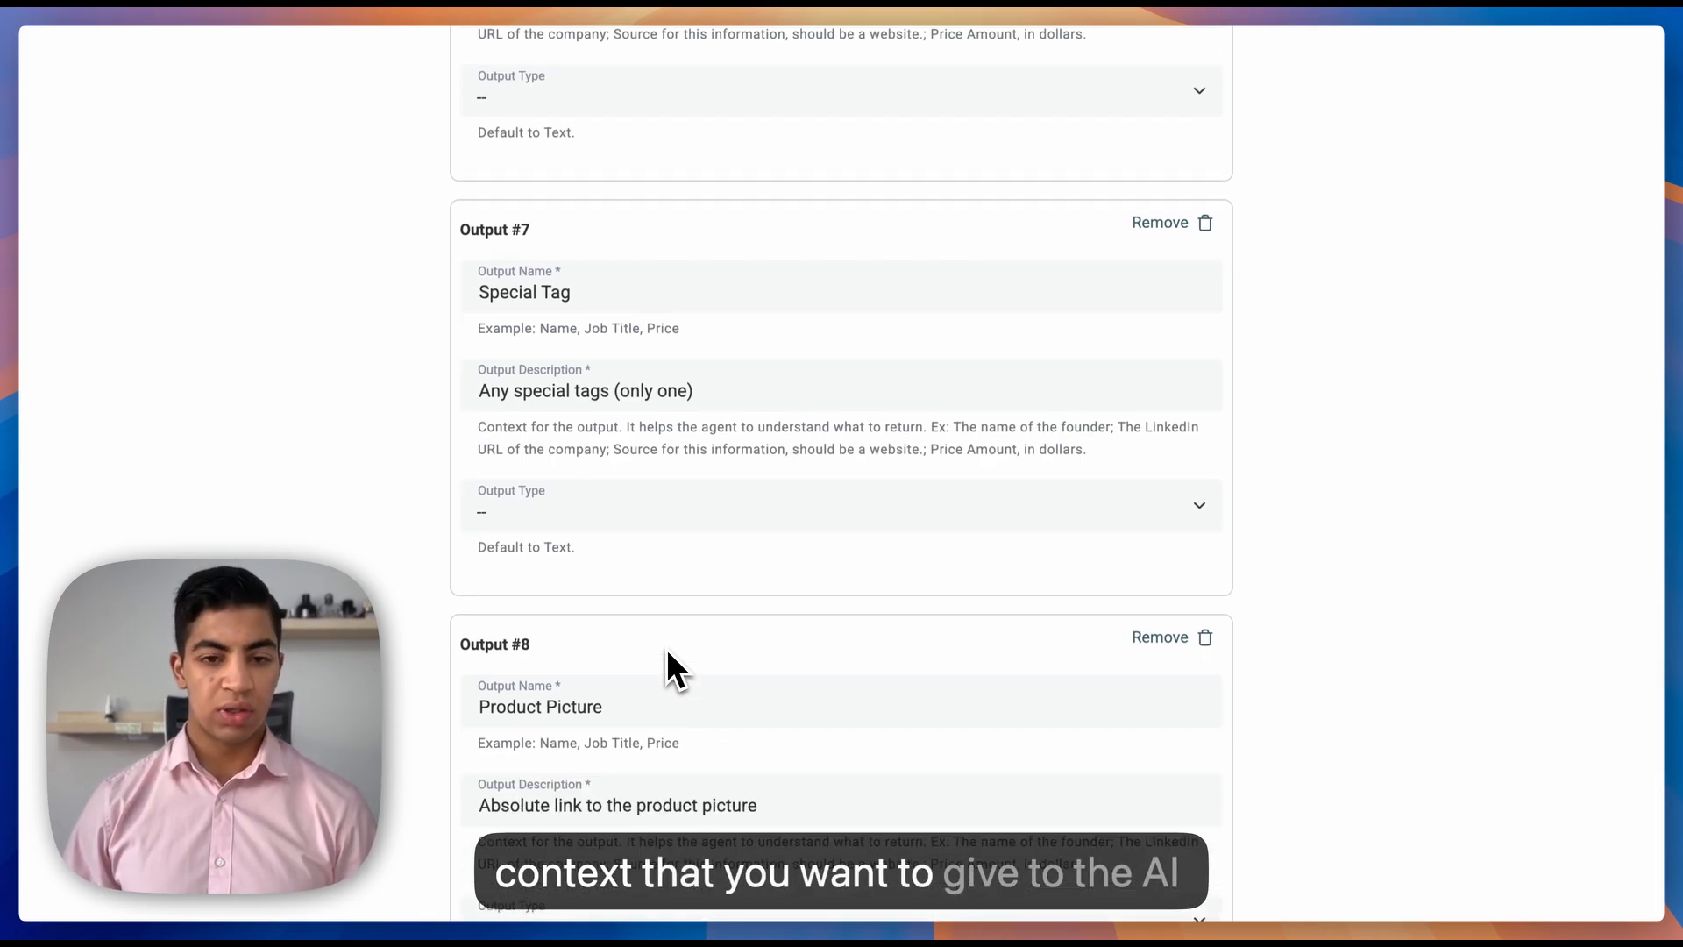
{"action": "scroll", "coordinate": [666, 650], "scroll_direction": "down", "scroll_amount": 4}
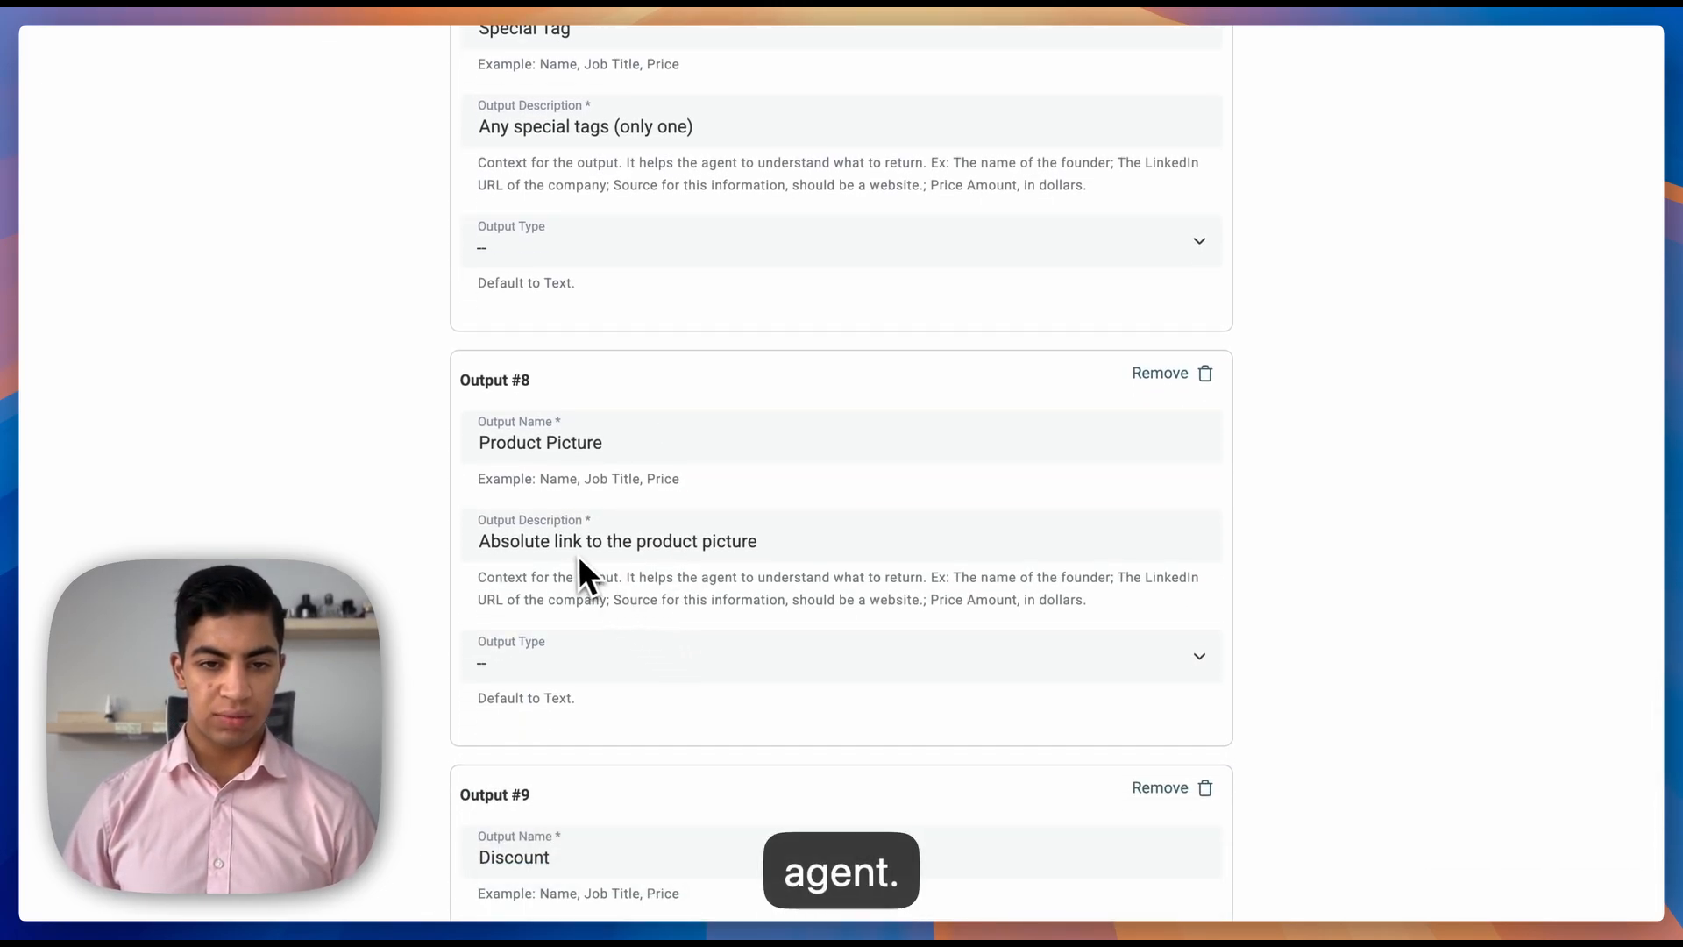
{"action": "scroll", "coordinate": [578, 561], "scroll_direction": "down", "scroll_amount": 8}
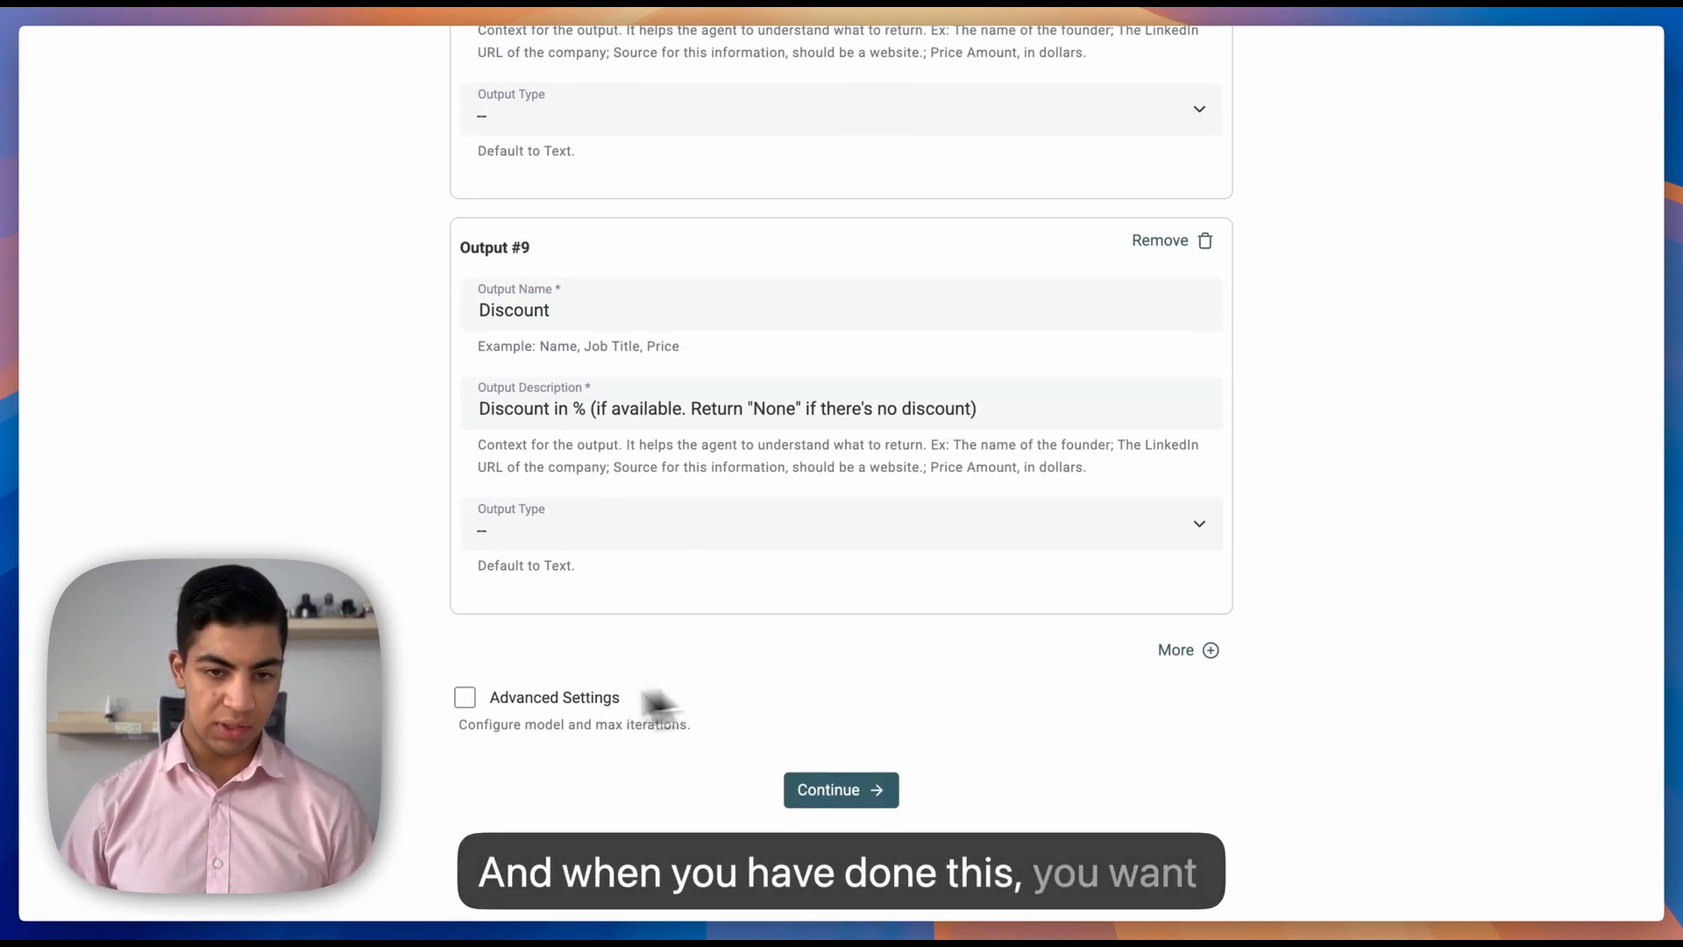
- Turn on the advanced settings and enable the website scraper's Render HTML option
{"action": "left_click", "coordinate": [468, 705]}
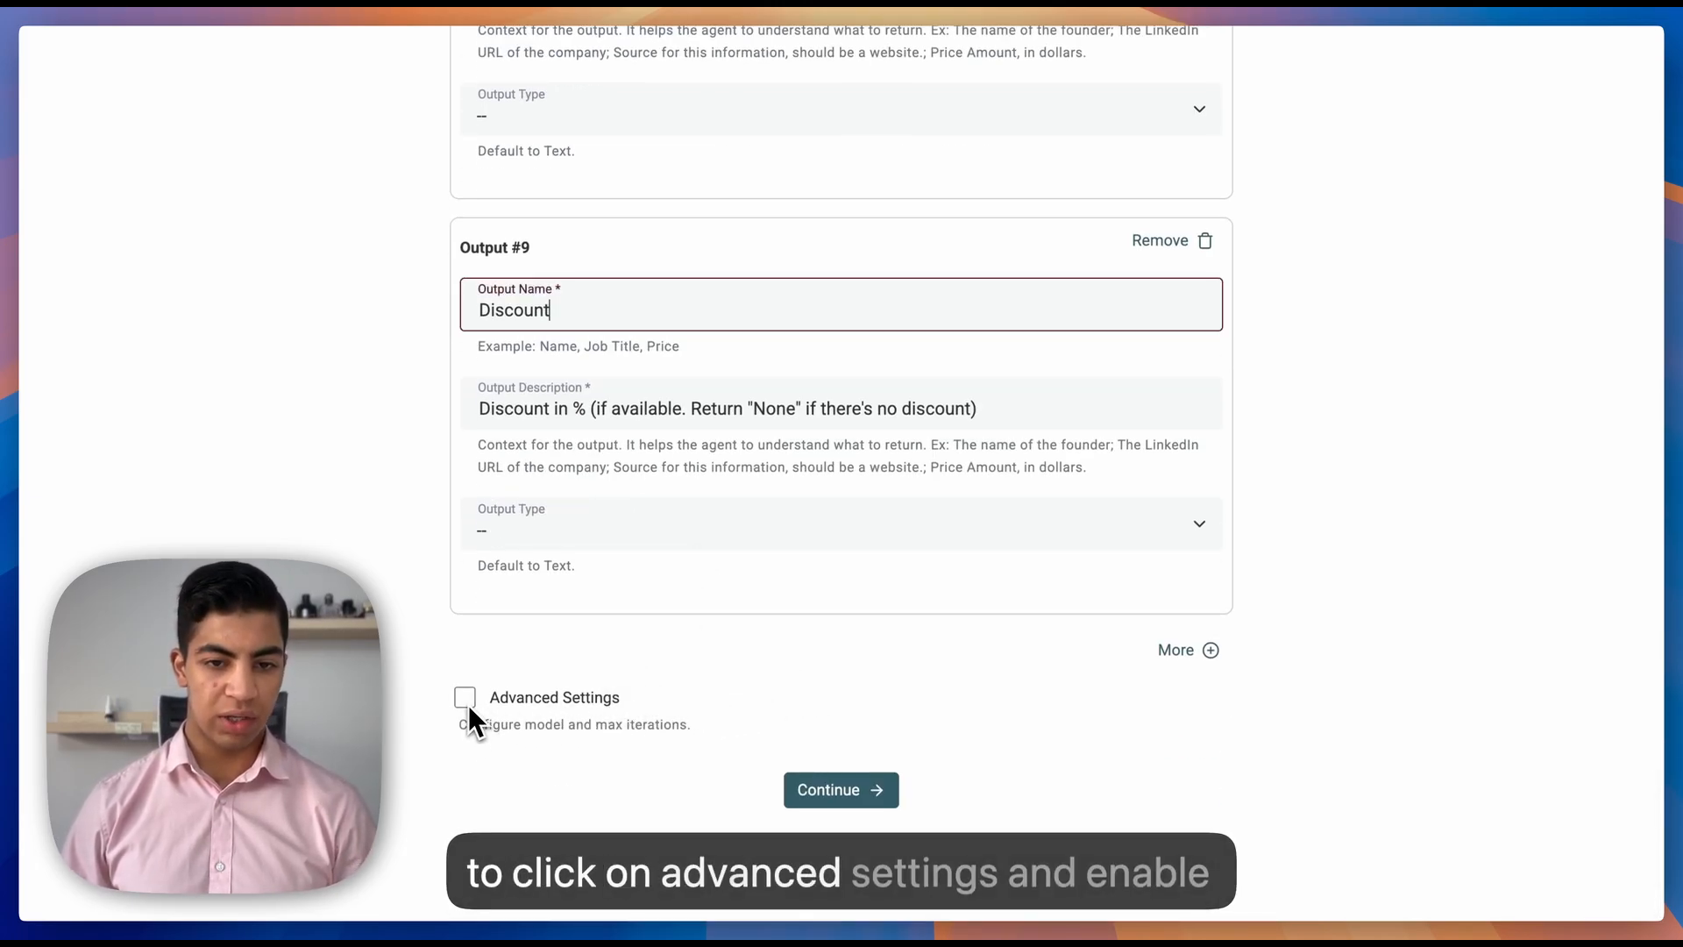
{"action": "left_click", "coordinate": [464, 700]}
{"action": "scroll", "coordinate": [613, 696], "scroll_direction": "down", "scroll_amount": 5}
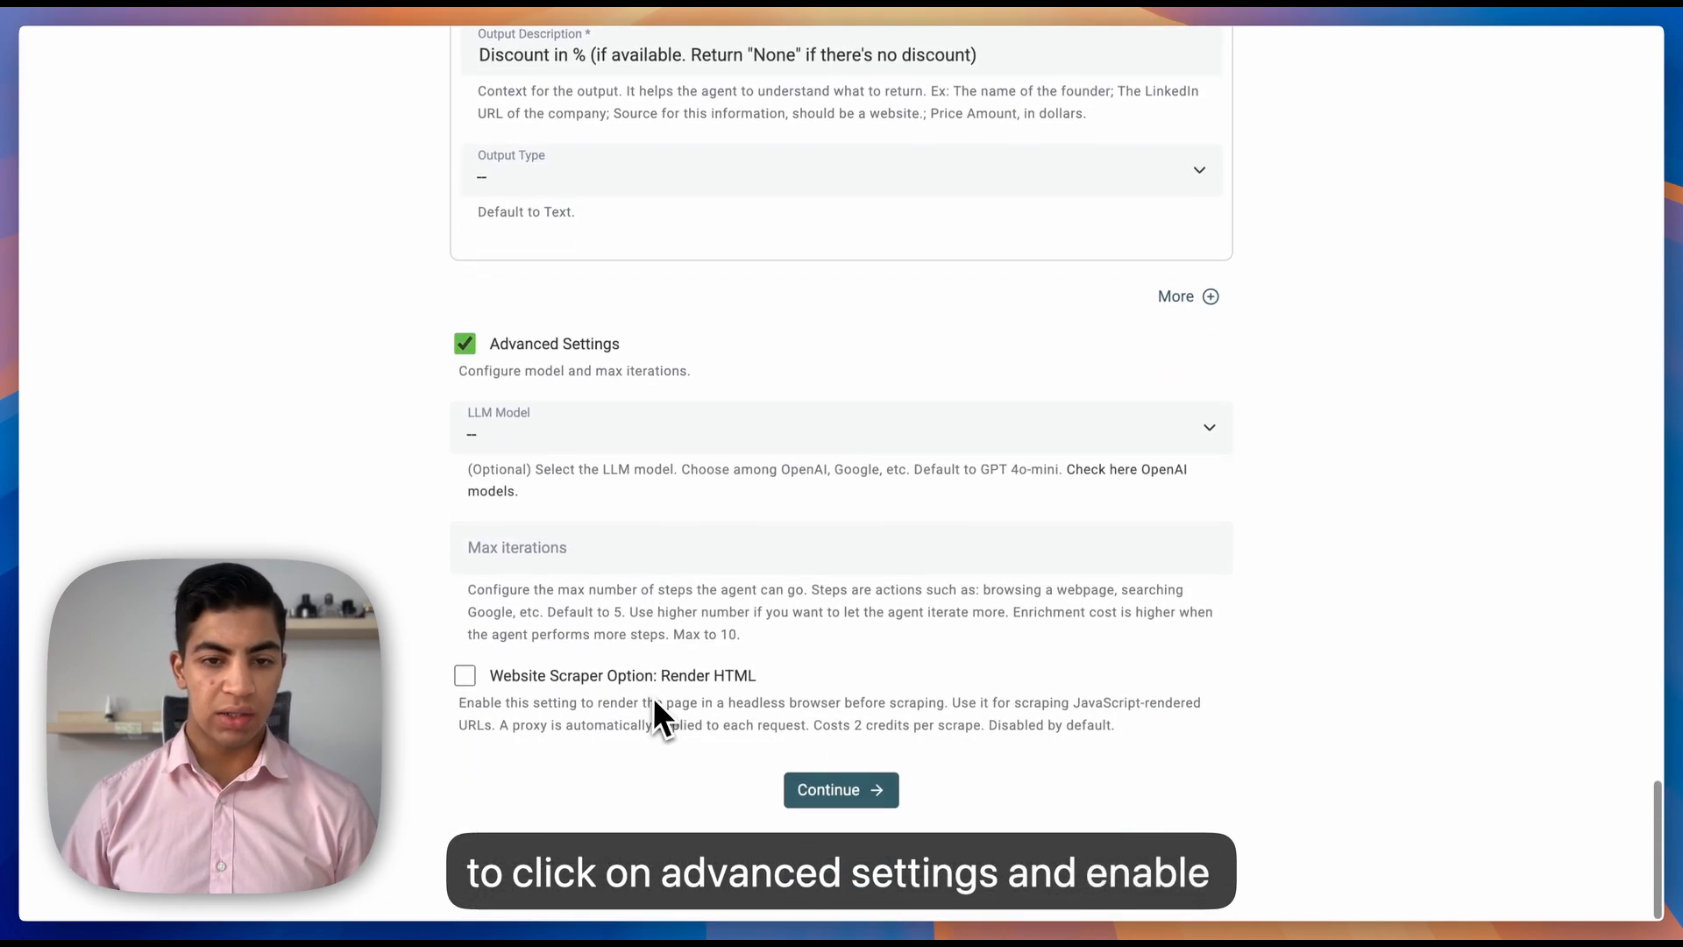
{"action": "left_click", "coordinate": [465, 676]}
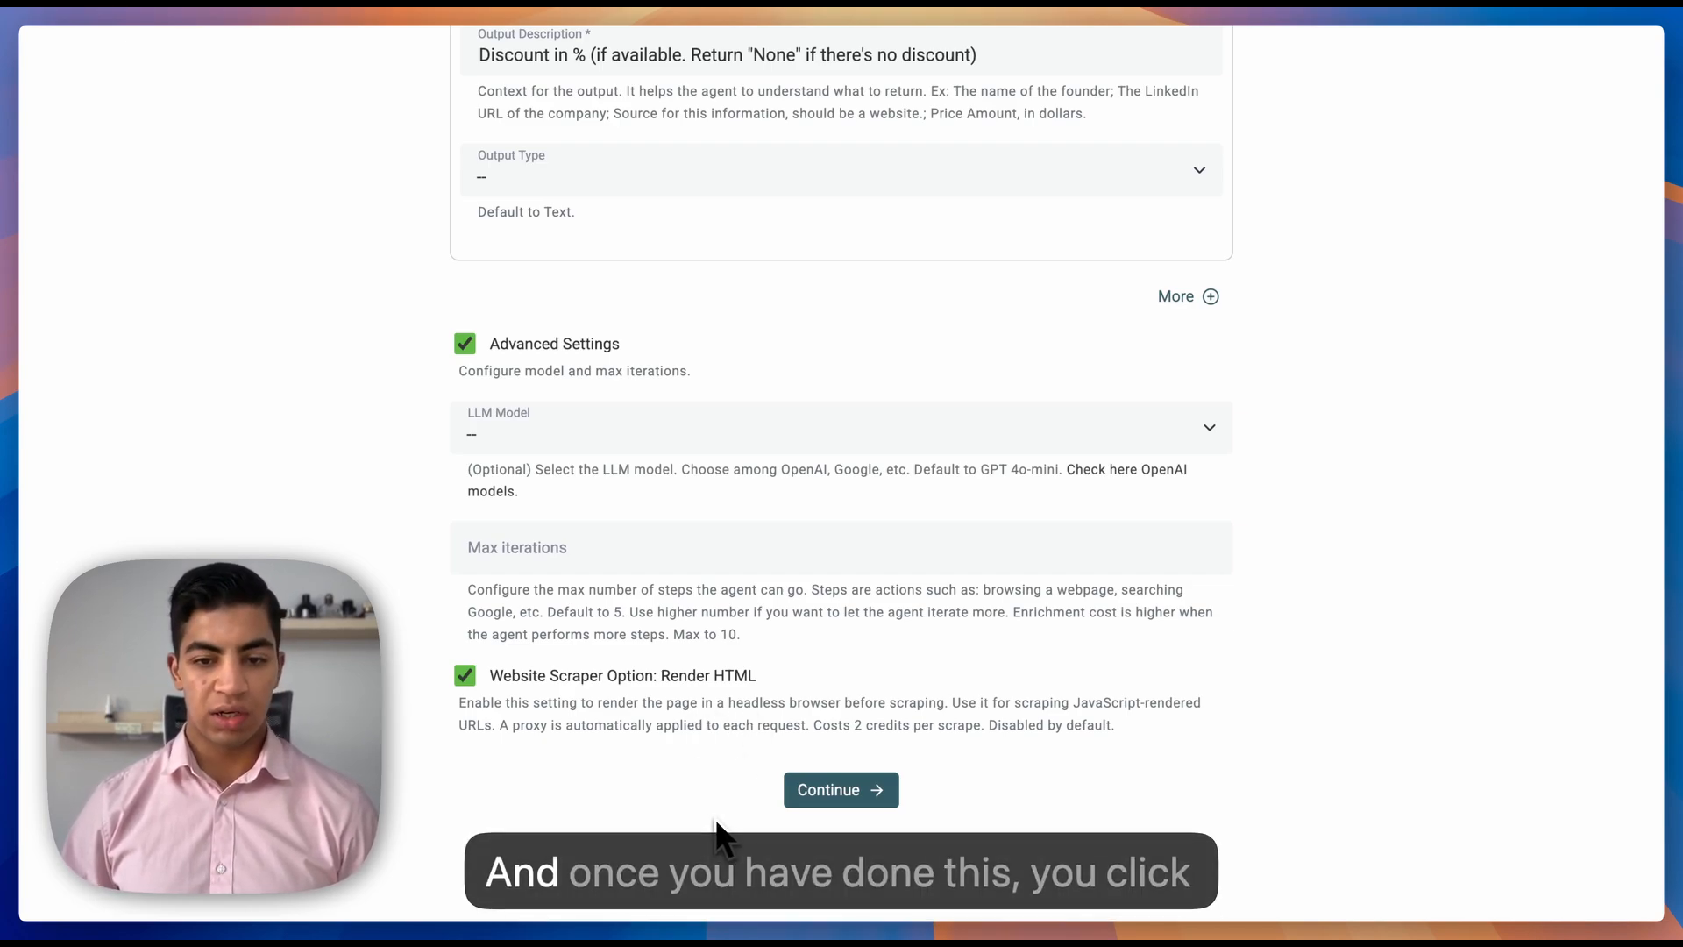
- Run the import immediately with the agent's outputs stored in new properties, and look through the imported columns
{"action": "left_click", "coordinate": [828, 793]}
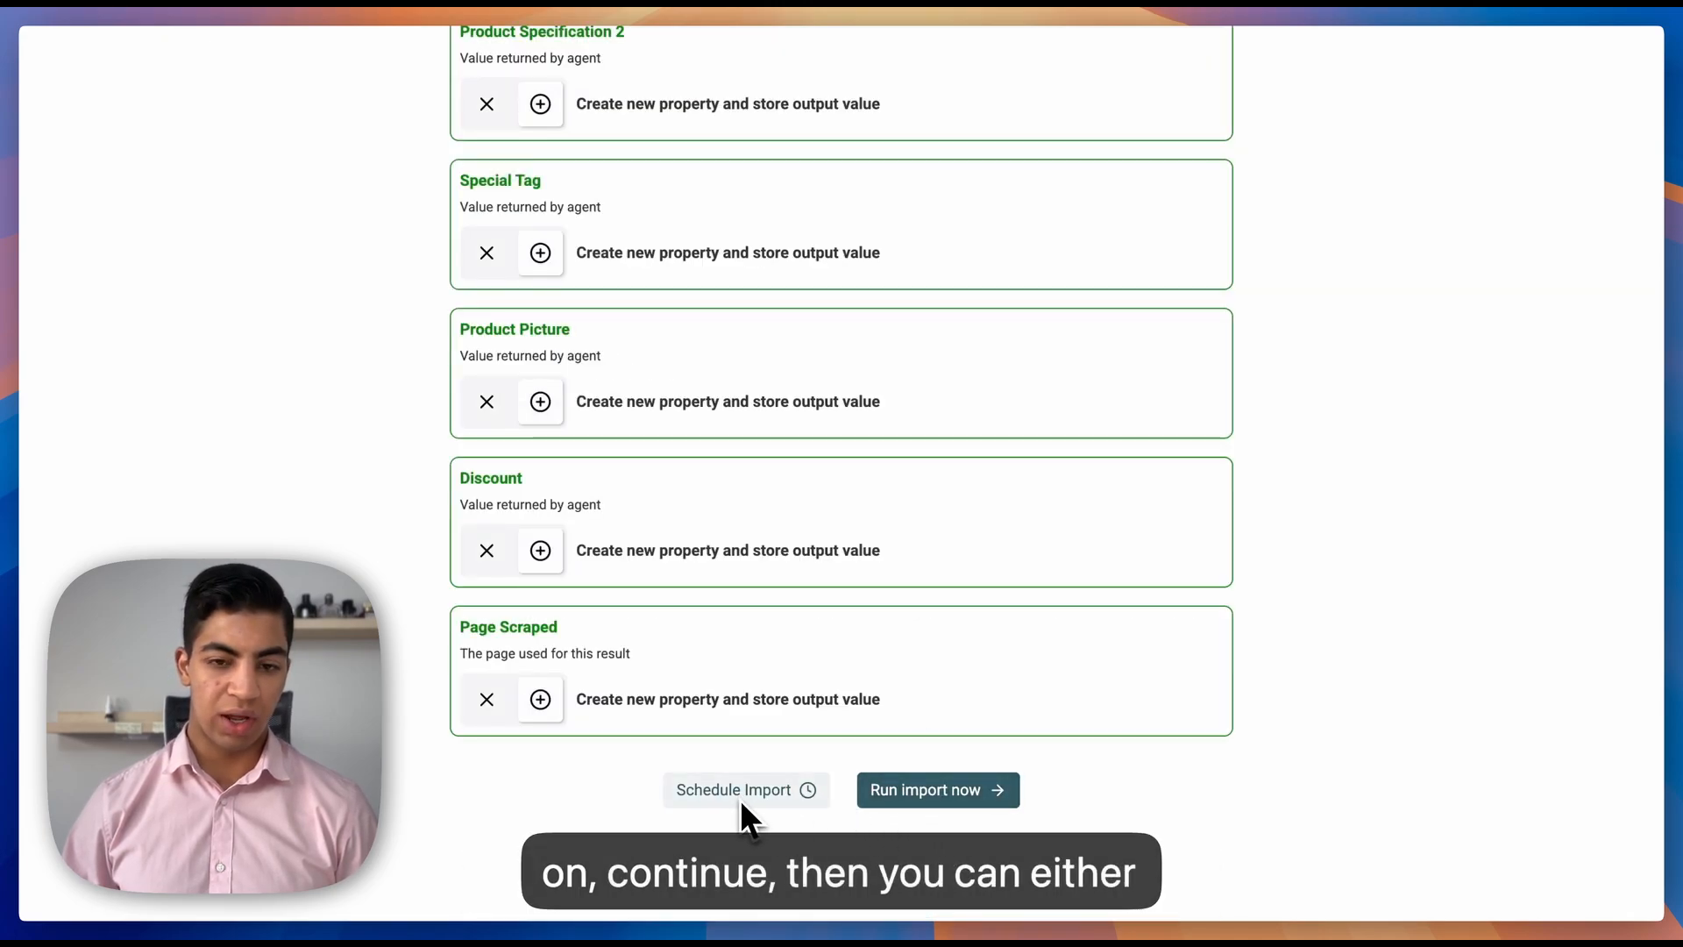
{"action": "left_click", "coordinate": [980, 794]}
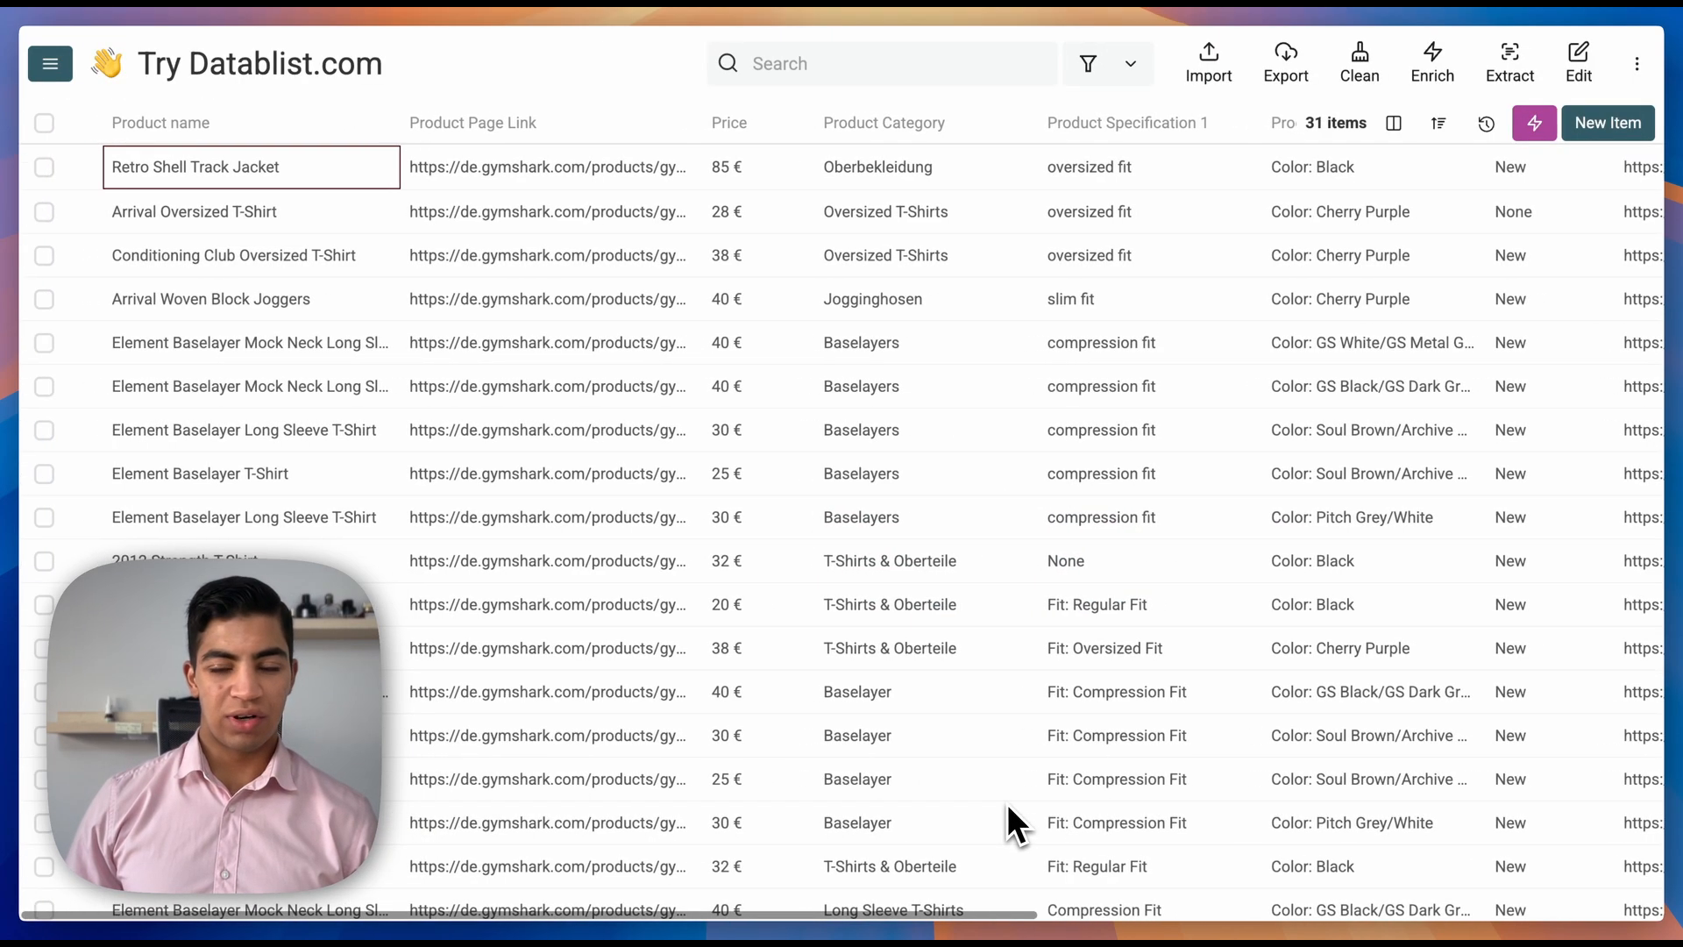
{"action": "scroll", "coordinate": [1008, 808], "scroll_direction": "right", "scroll_amount": 2}
{"action": "scroll", "coordinate": [1006, 803], "scroll_direction": "right", "scroll_amount": 8}
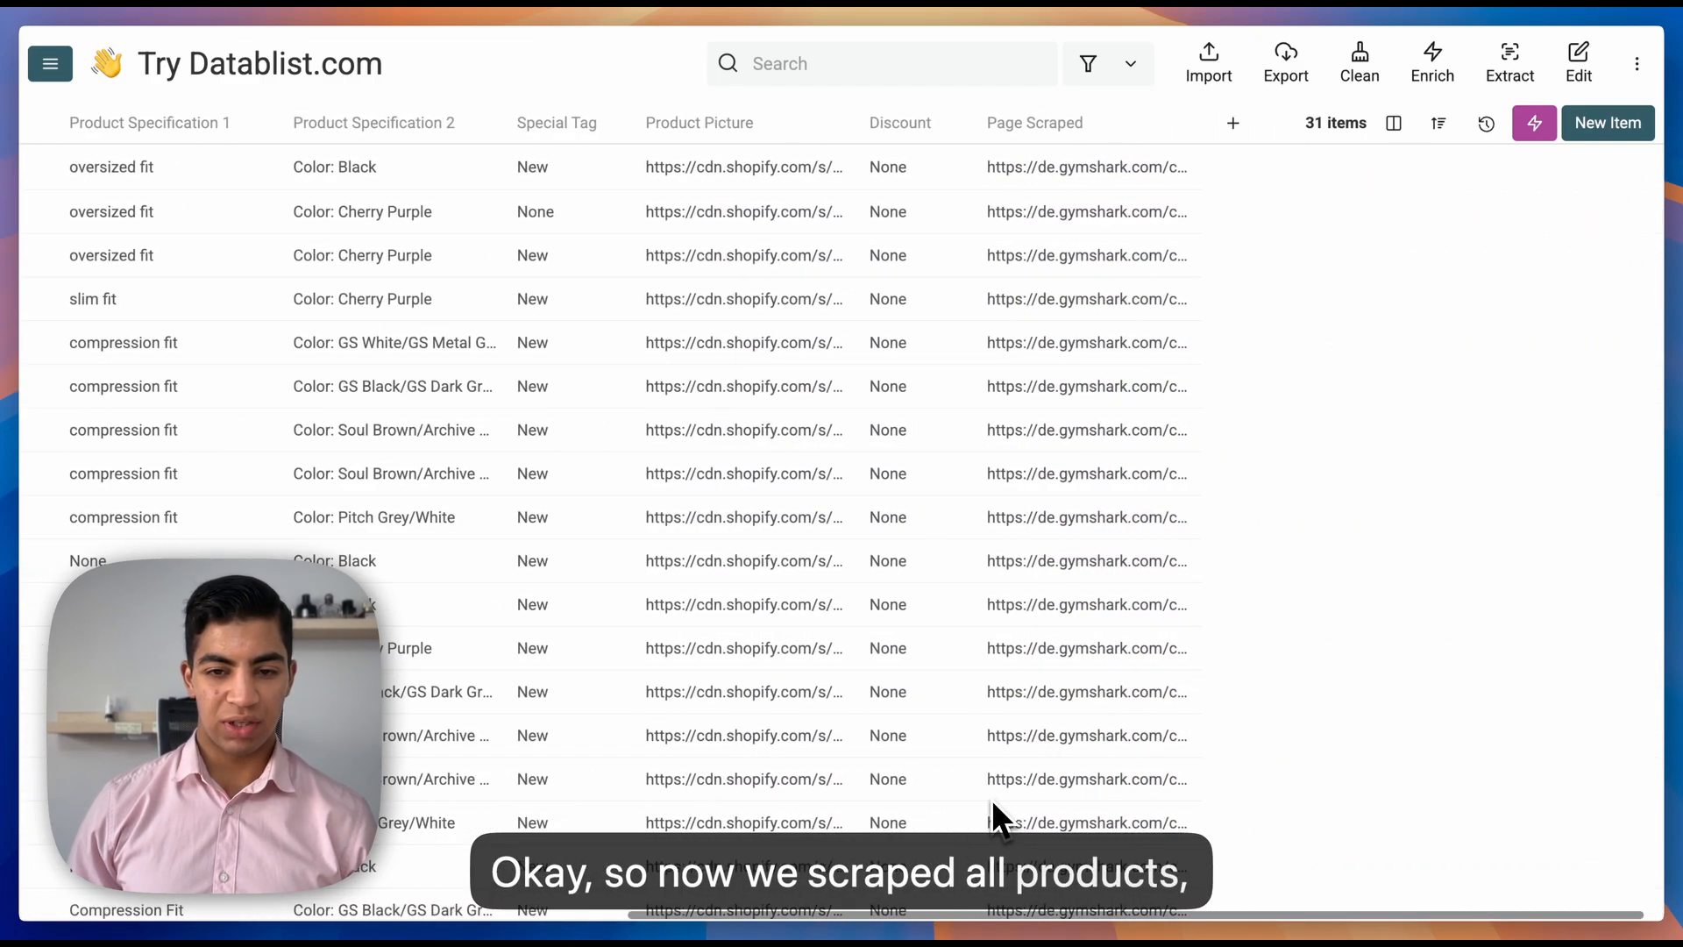
{"action": "scroll", "coordinate": [993, 799], "scroll_direction": "left", "scroll_amount": 10}
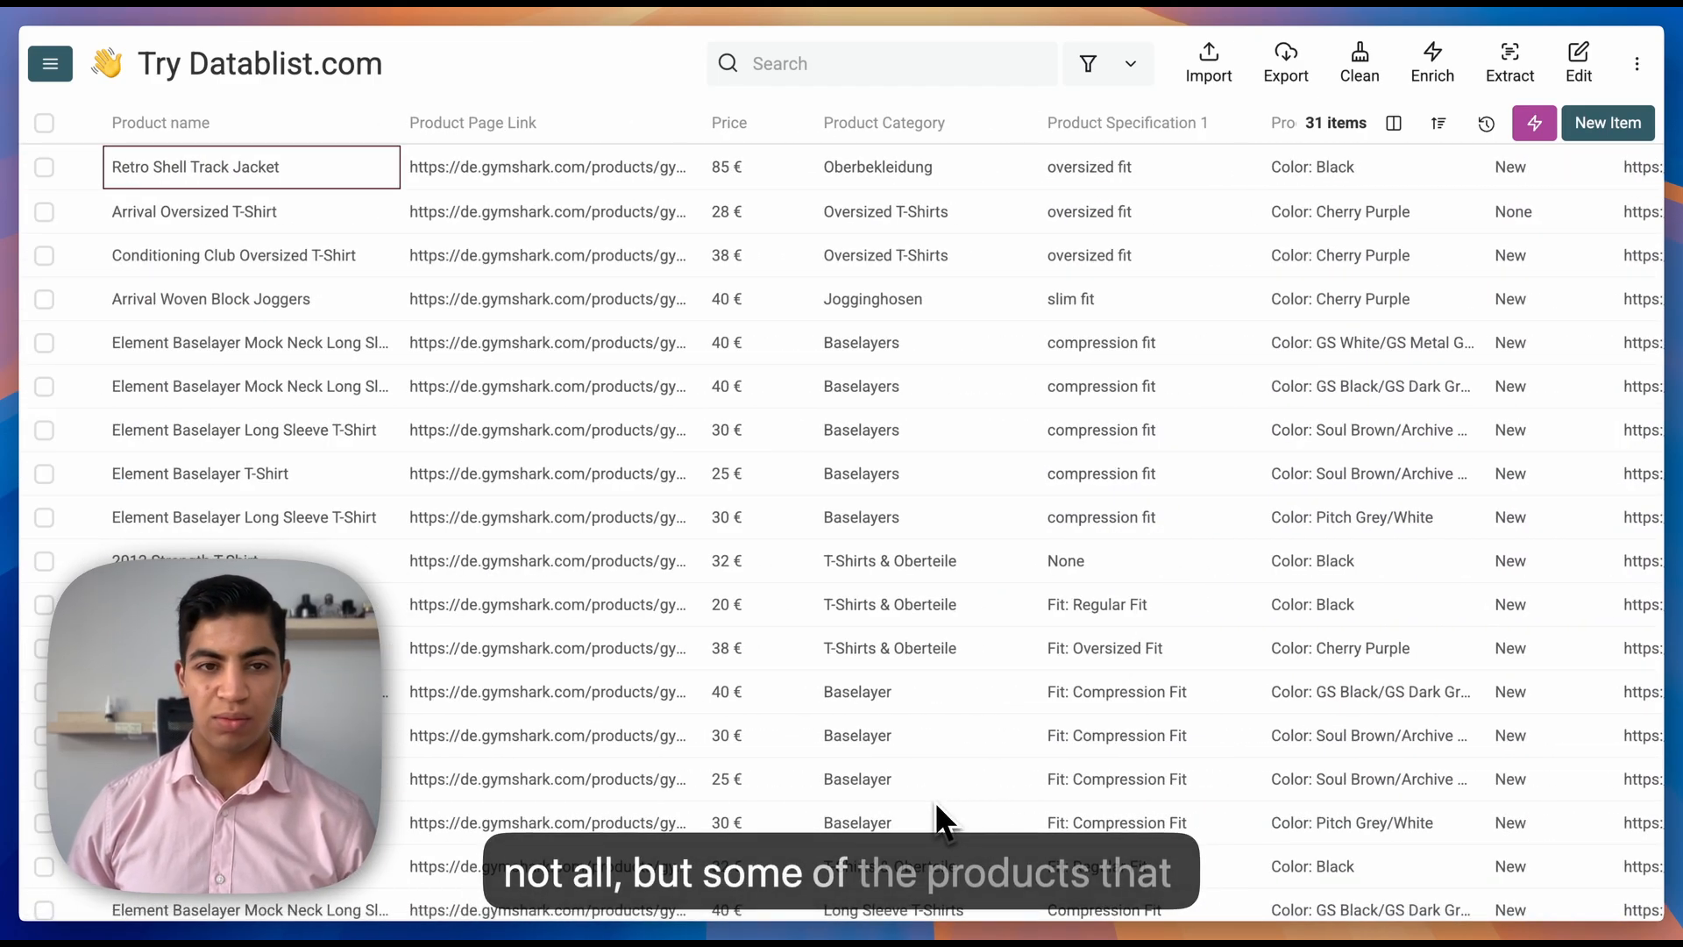
{"action": "scroll", "coordinate": [920, 799], "scroll_direction": "right", "scroll_amount": 1}
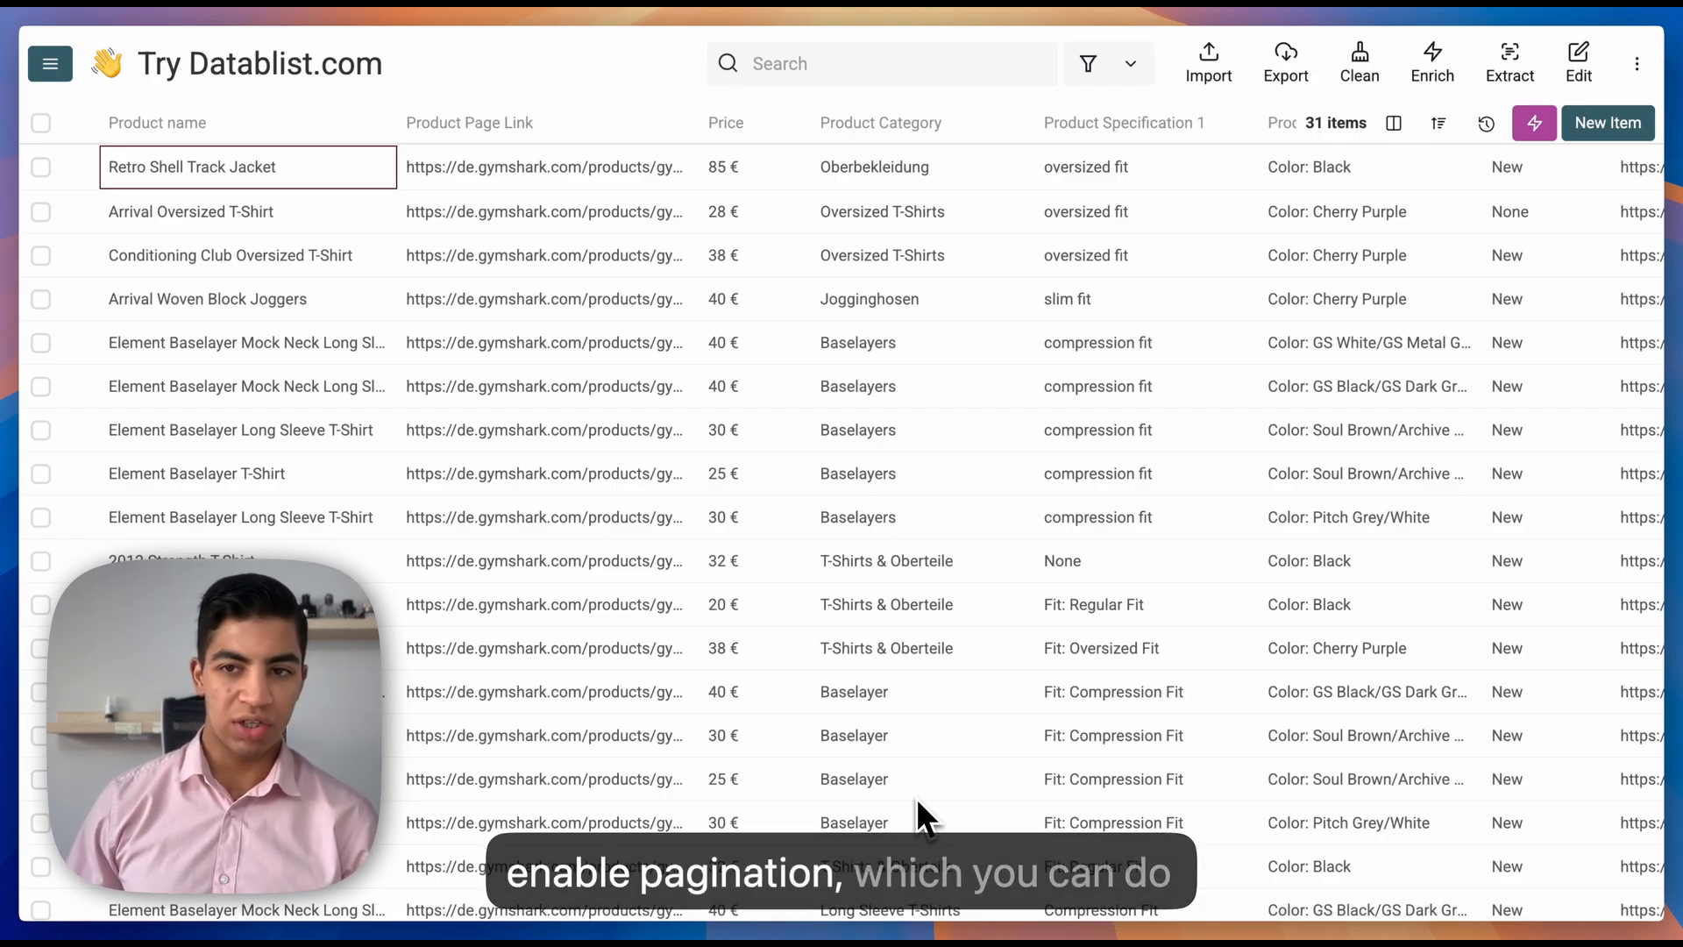
- Reopen the saved AI Agent - Site Scraper configuration to check its pagination and maximum pages settings, and return to the collection
{"action": "left_click", "coordinate": [1534, 125]}
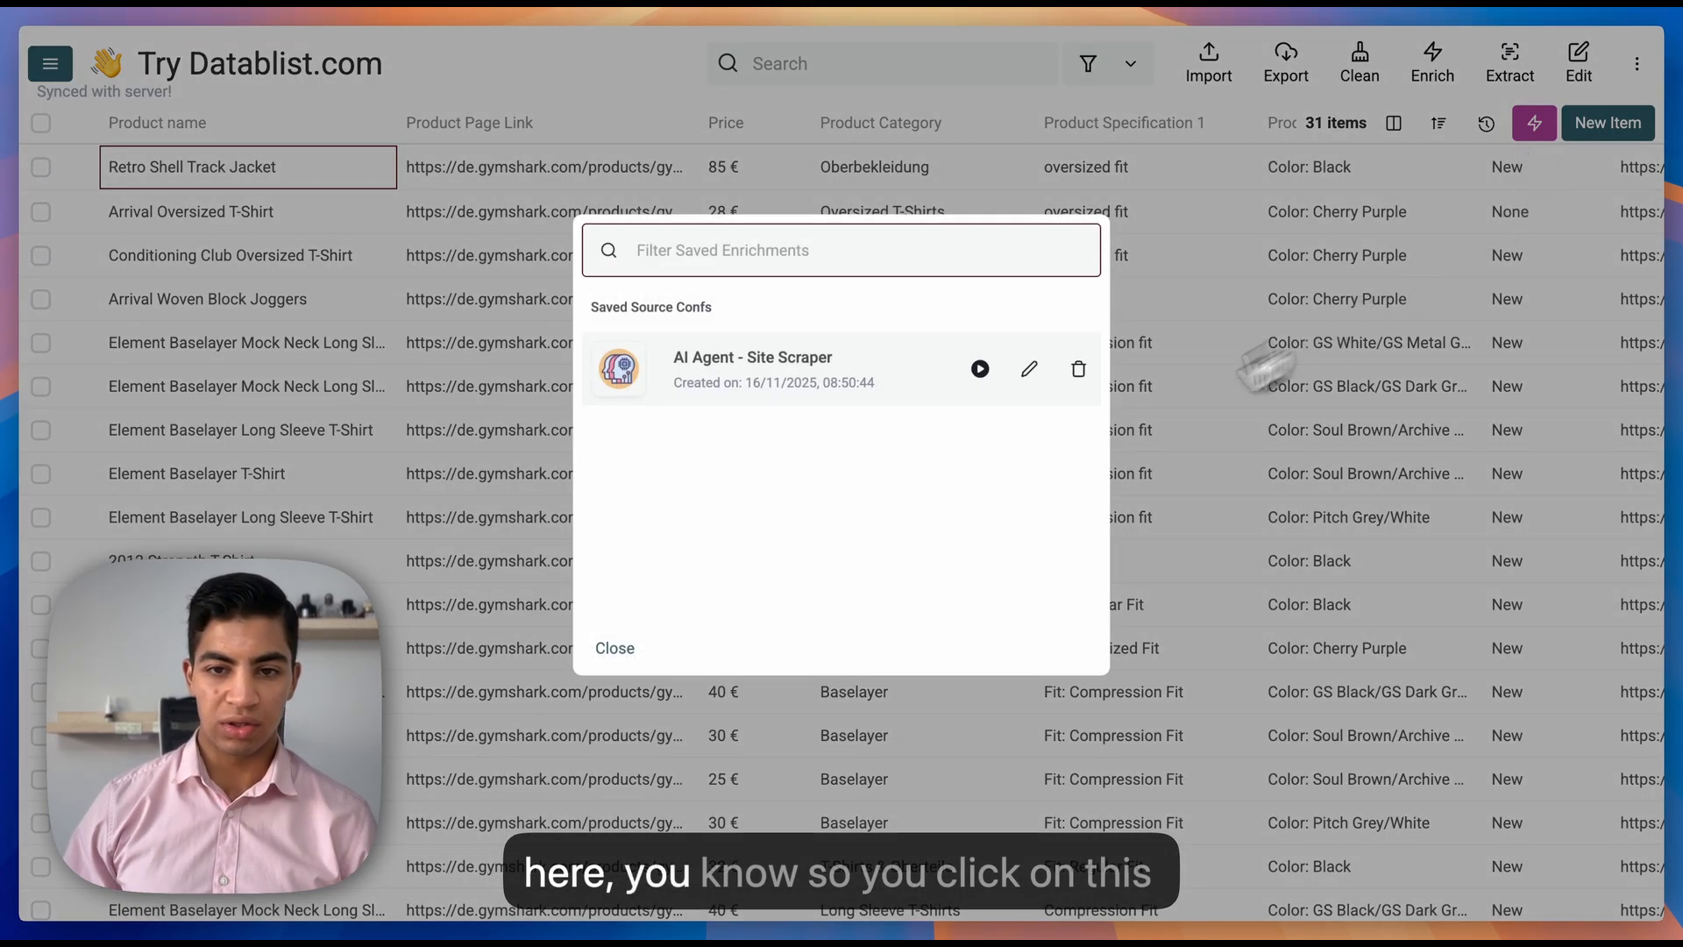
{"action": "left_click", "coordinate": [979, 369]}
{"action": "scroll", "coordinate": [759, 518], "scroll_direction": "down", "scroll_amount": 10}
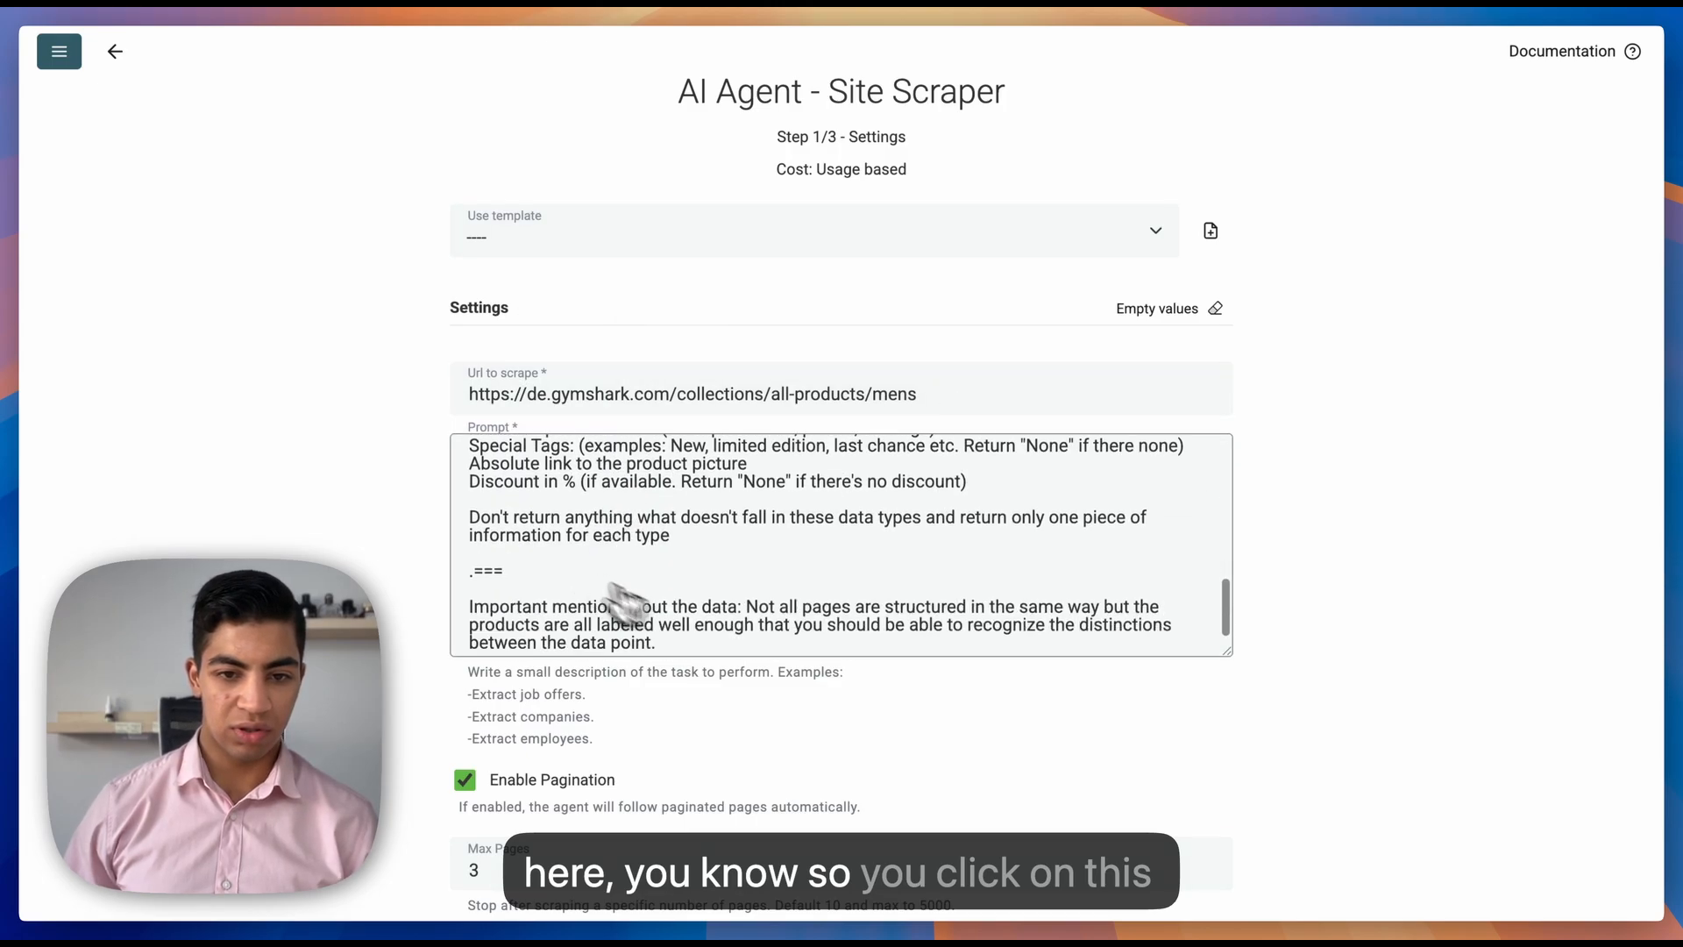
{"action": "scroll", "coordinate": [763, 631], "scroll_direction": "down", "scroll_amount": 5}
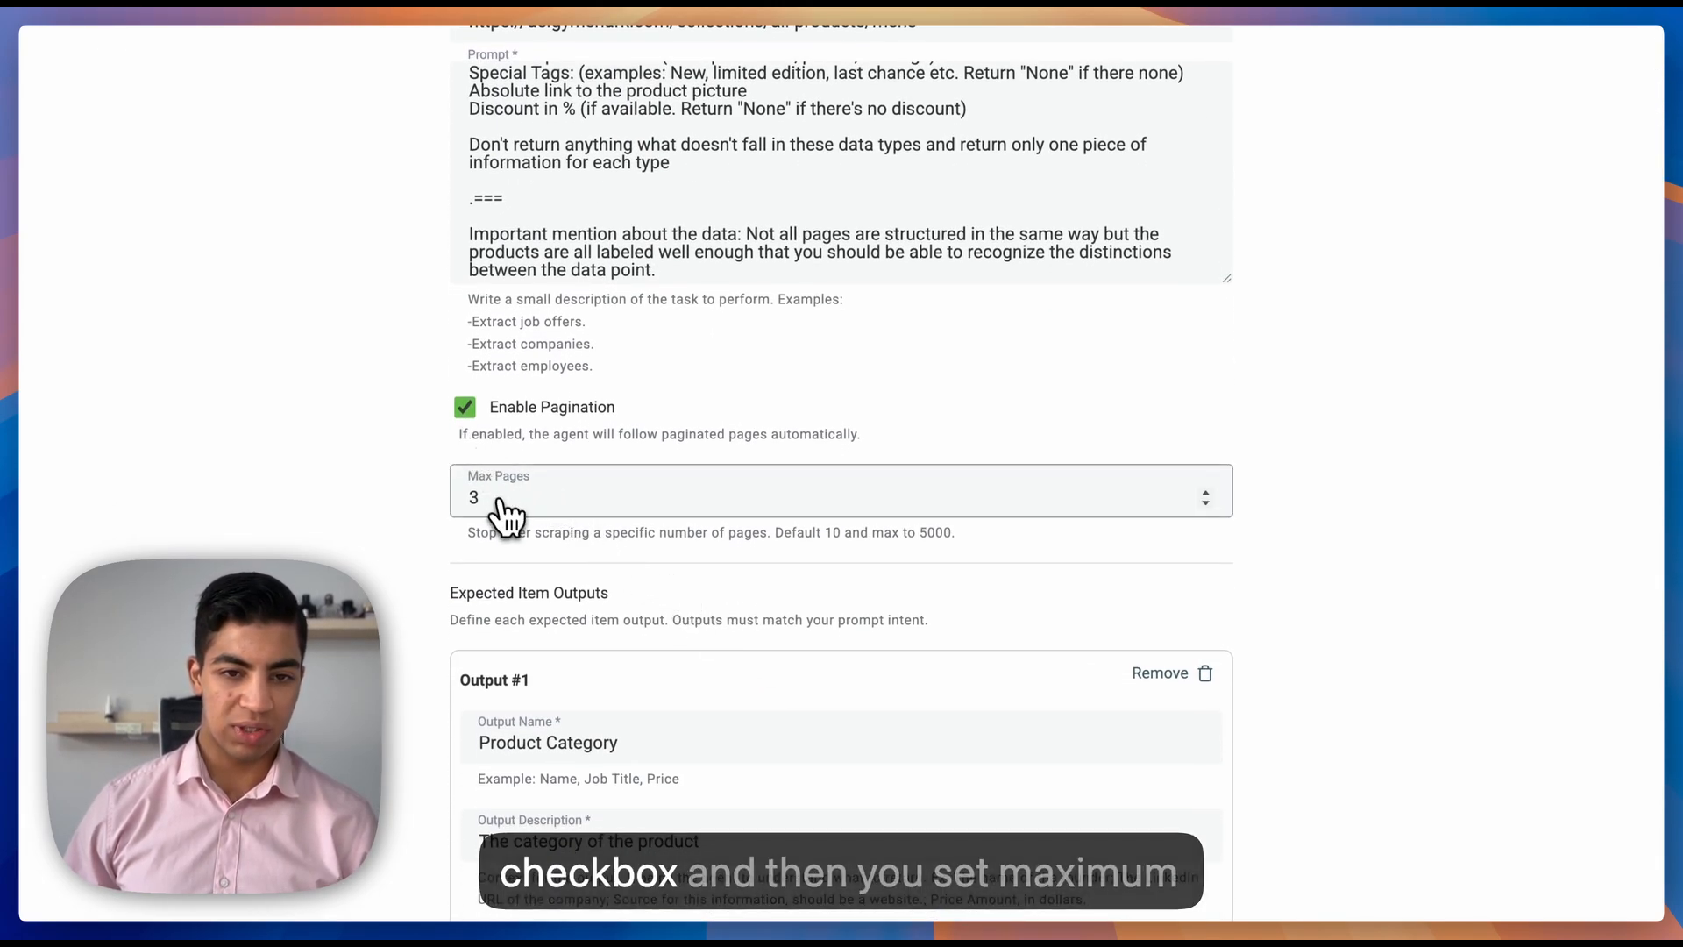
{"action": "scroll", "coordinate": [554, 524], "scroll_direction": "up", "scroll_amount": 3}
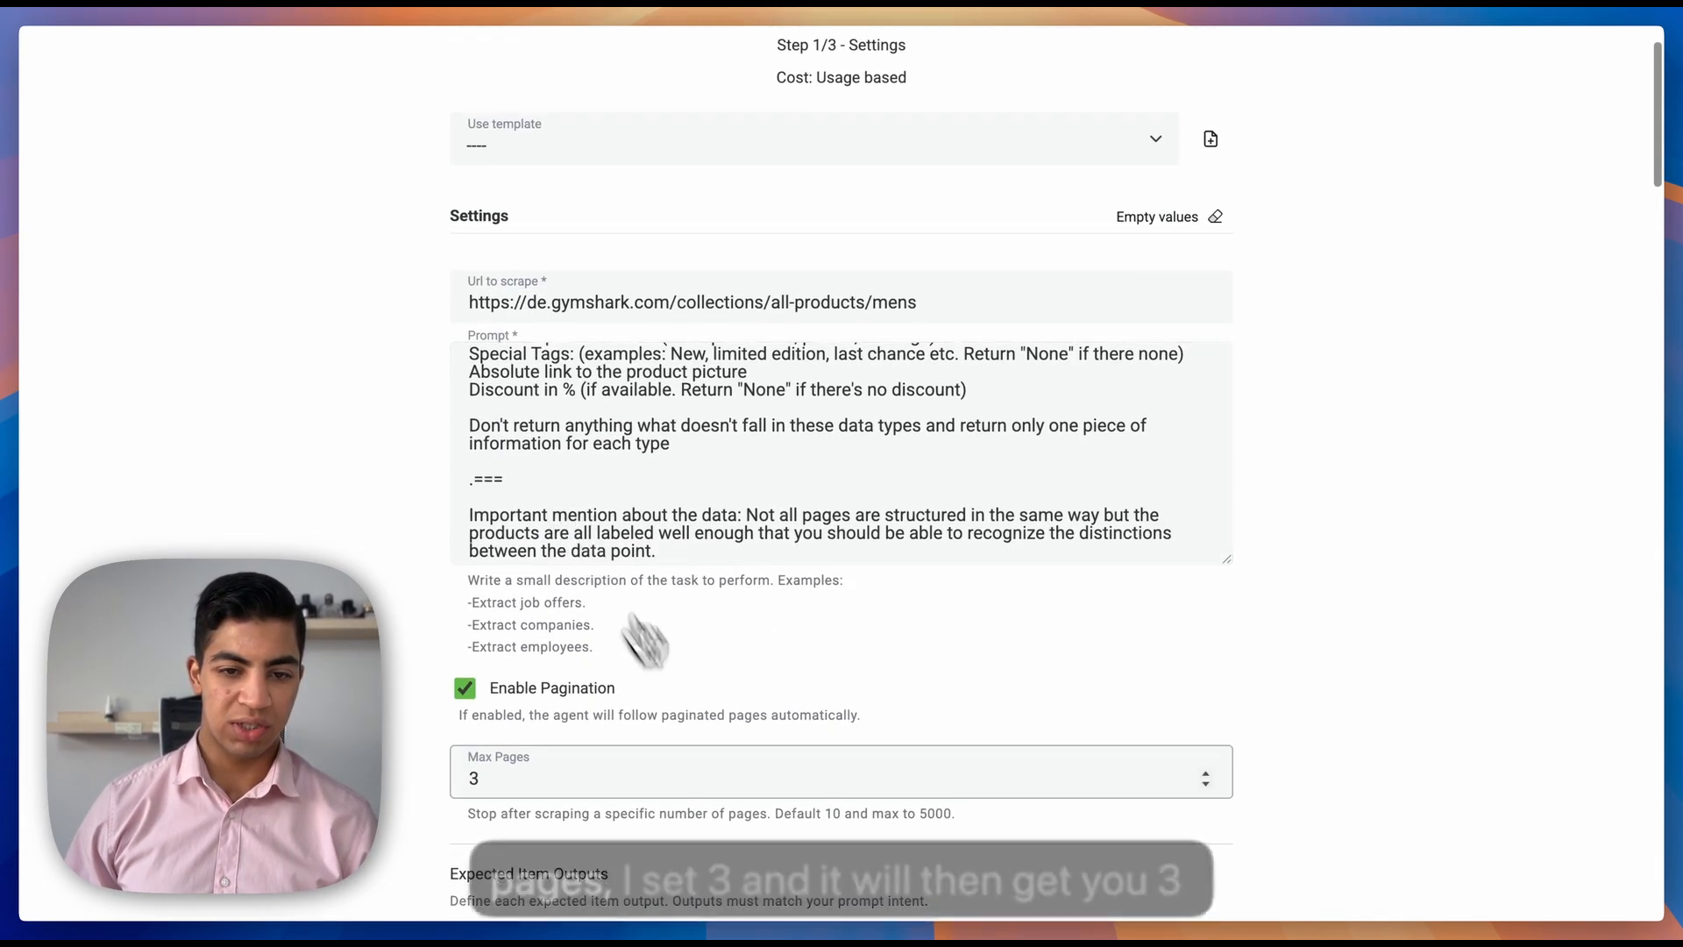
{"action": "scroll", "coordinate": [658, 728], "scroll_direction": "up", "scroll_amount": 5}
{"action": "left_click", "coordinate": [117, 50]}
{"action": "scroll", "coordinate": [682, 379], "scroll_direction": "down", "scroll_amount": 2}
{"action": "scroll", "coordinate": [682, 379], "scroll_direction": "up", "scroll_amount": 2}
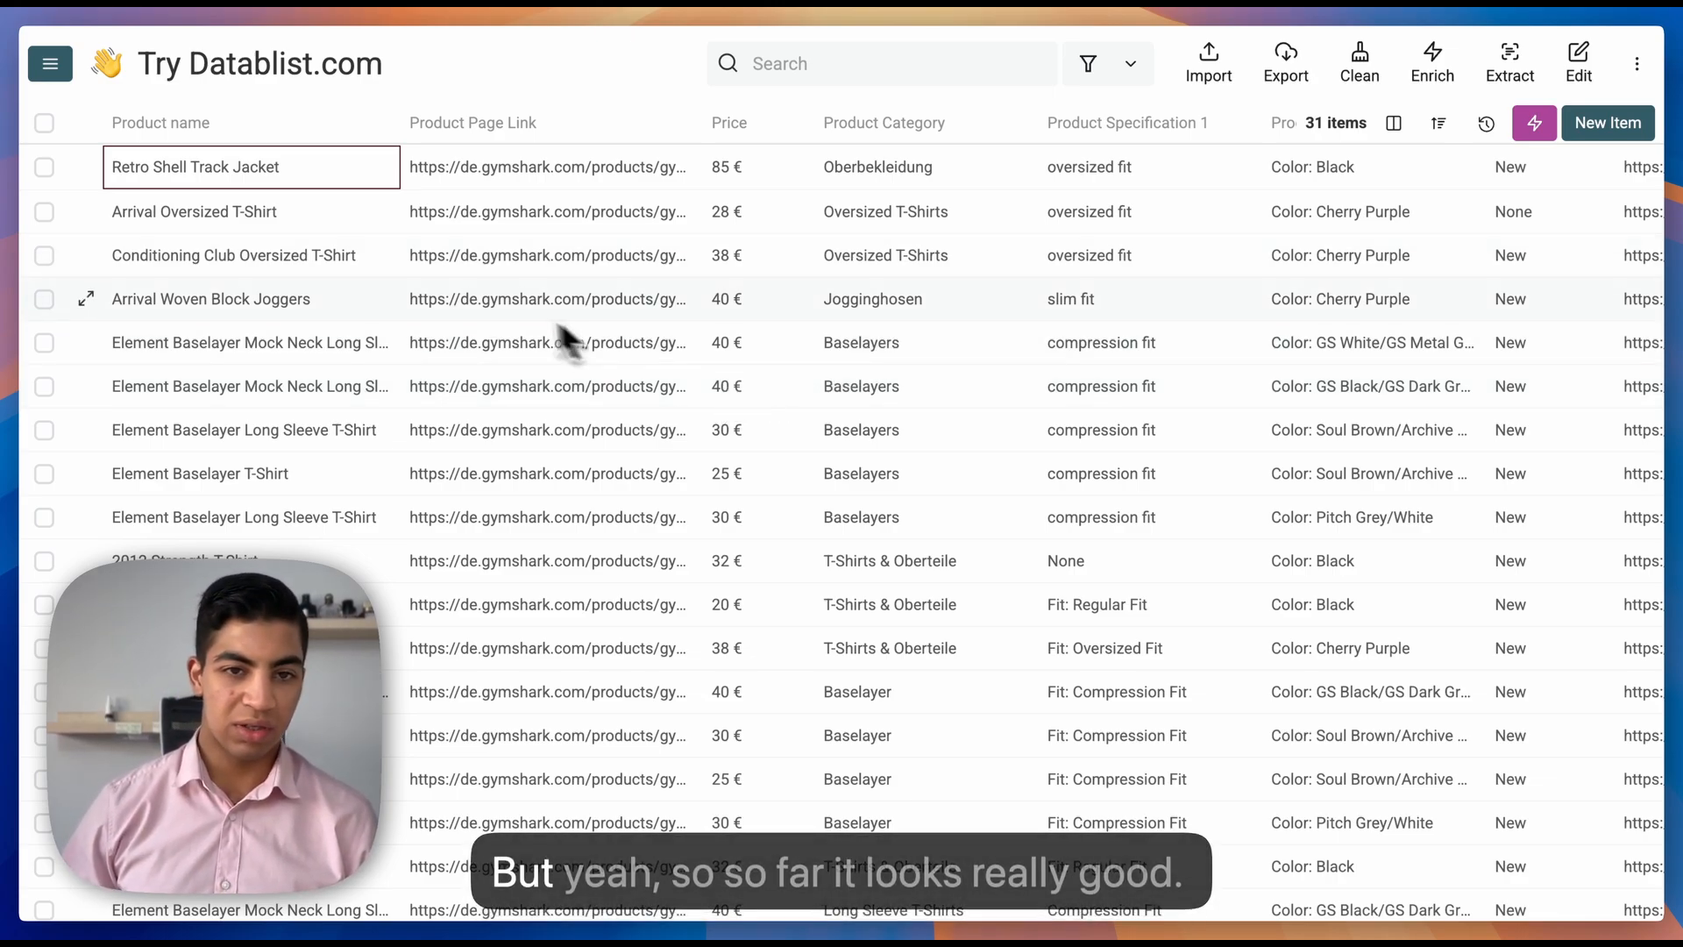
- Examine the scraped product data across all columns, from Product name to Page Scraped
{"action": "scroll", "coordinate": [583, 298], "scroll_direction": "right", "scroll_amount": 5}
{"action": "scroll", "coordinate": [614, 219], "scroll_direction": "right", "scroll_amount": 5}
{"action": "scroll", "coordinate": [701, 237], "scroll_direction": "left", "scroll_amount": 5}
{"action": "scroll", "coordinate": [710, 239], "scroll_direction": "left", "scroll_amount": 6}
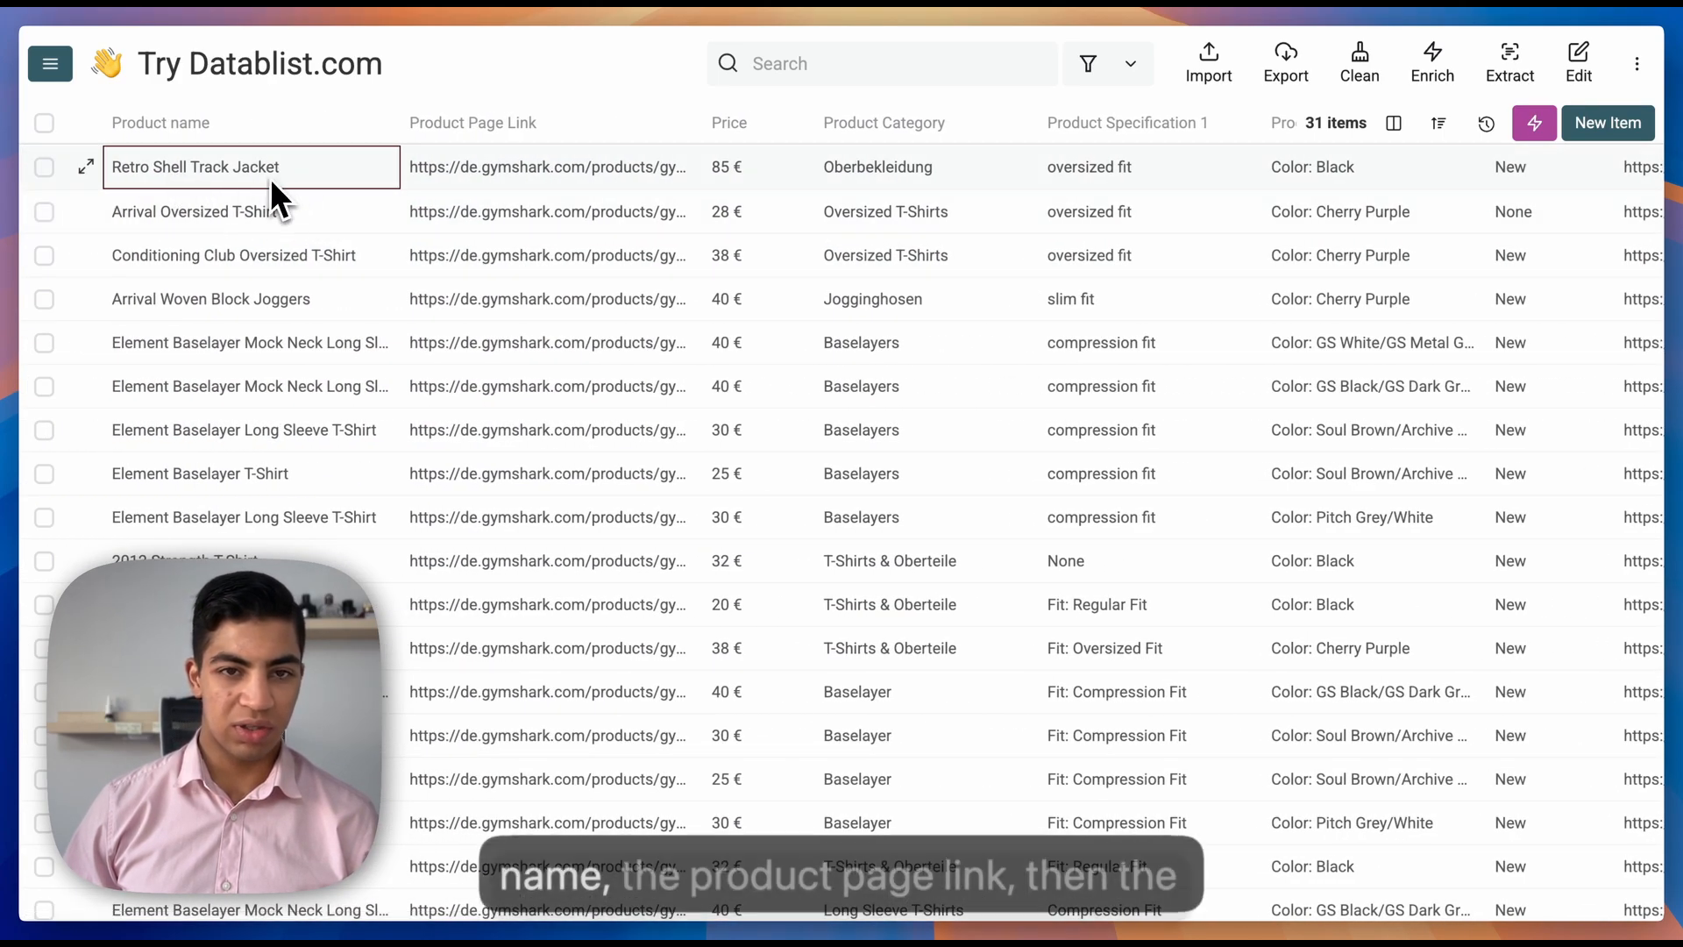
{"action": "scroll", "coordinate": [554, 169], "scroll_direction": "right", "scroll_amount": 3}
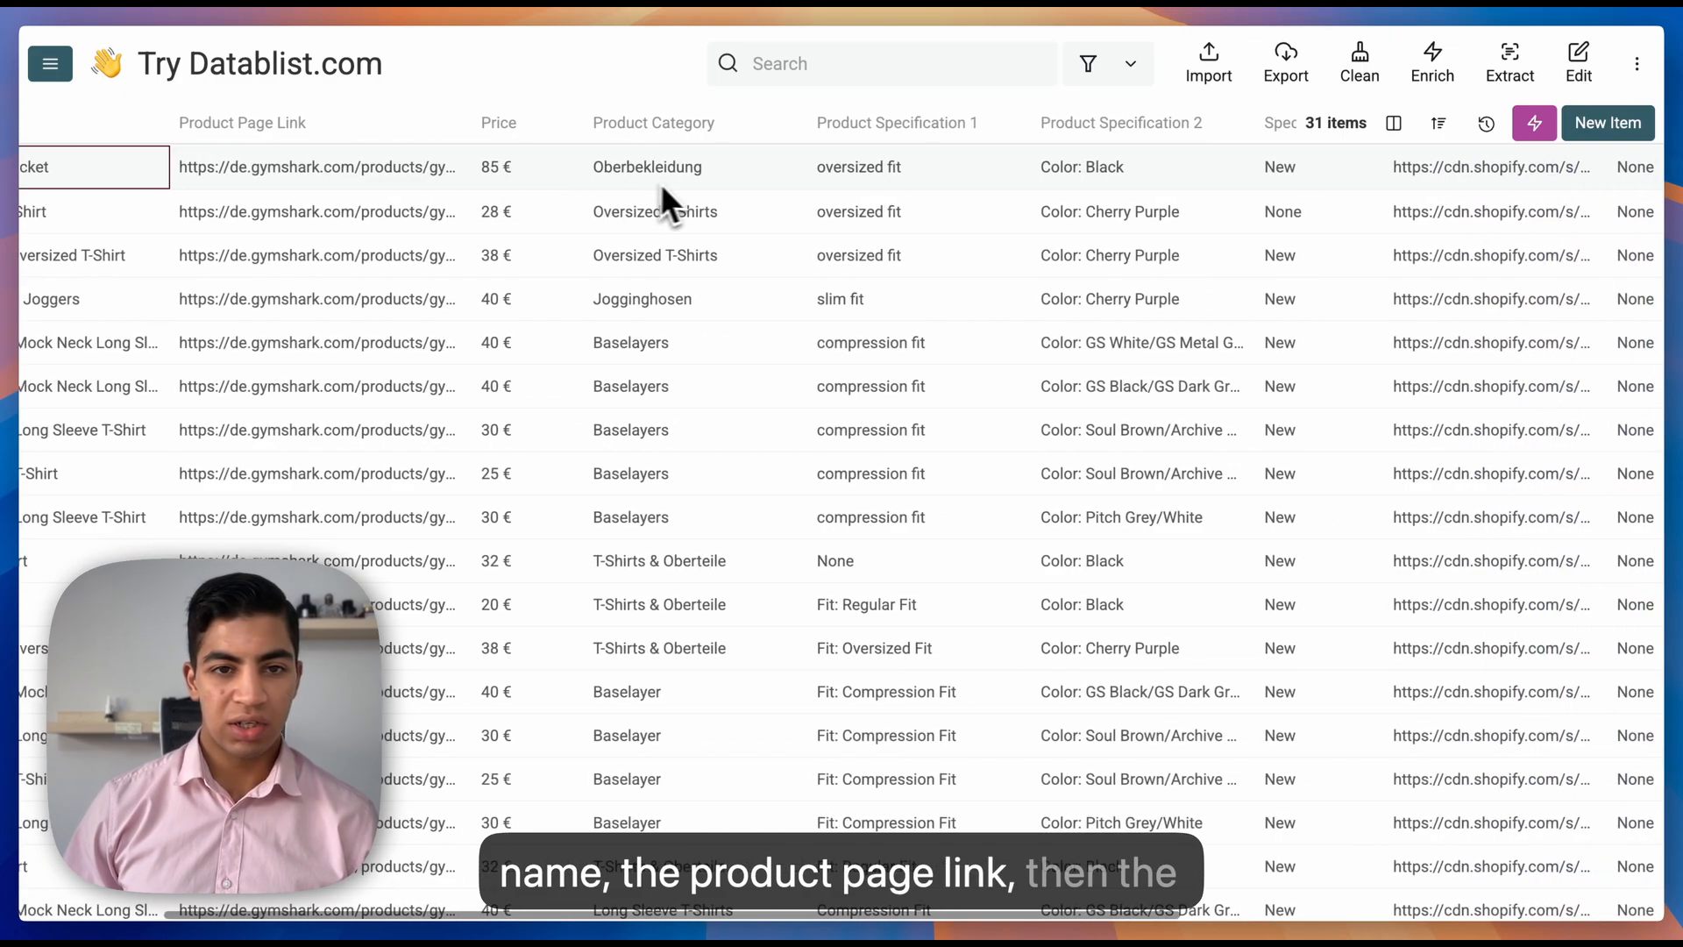
{"action": "scroll", "coordinate": [575, 173], "scroll_direction": "right", "scroll_amount": 5}
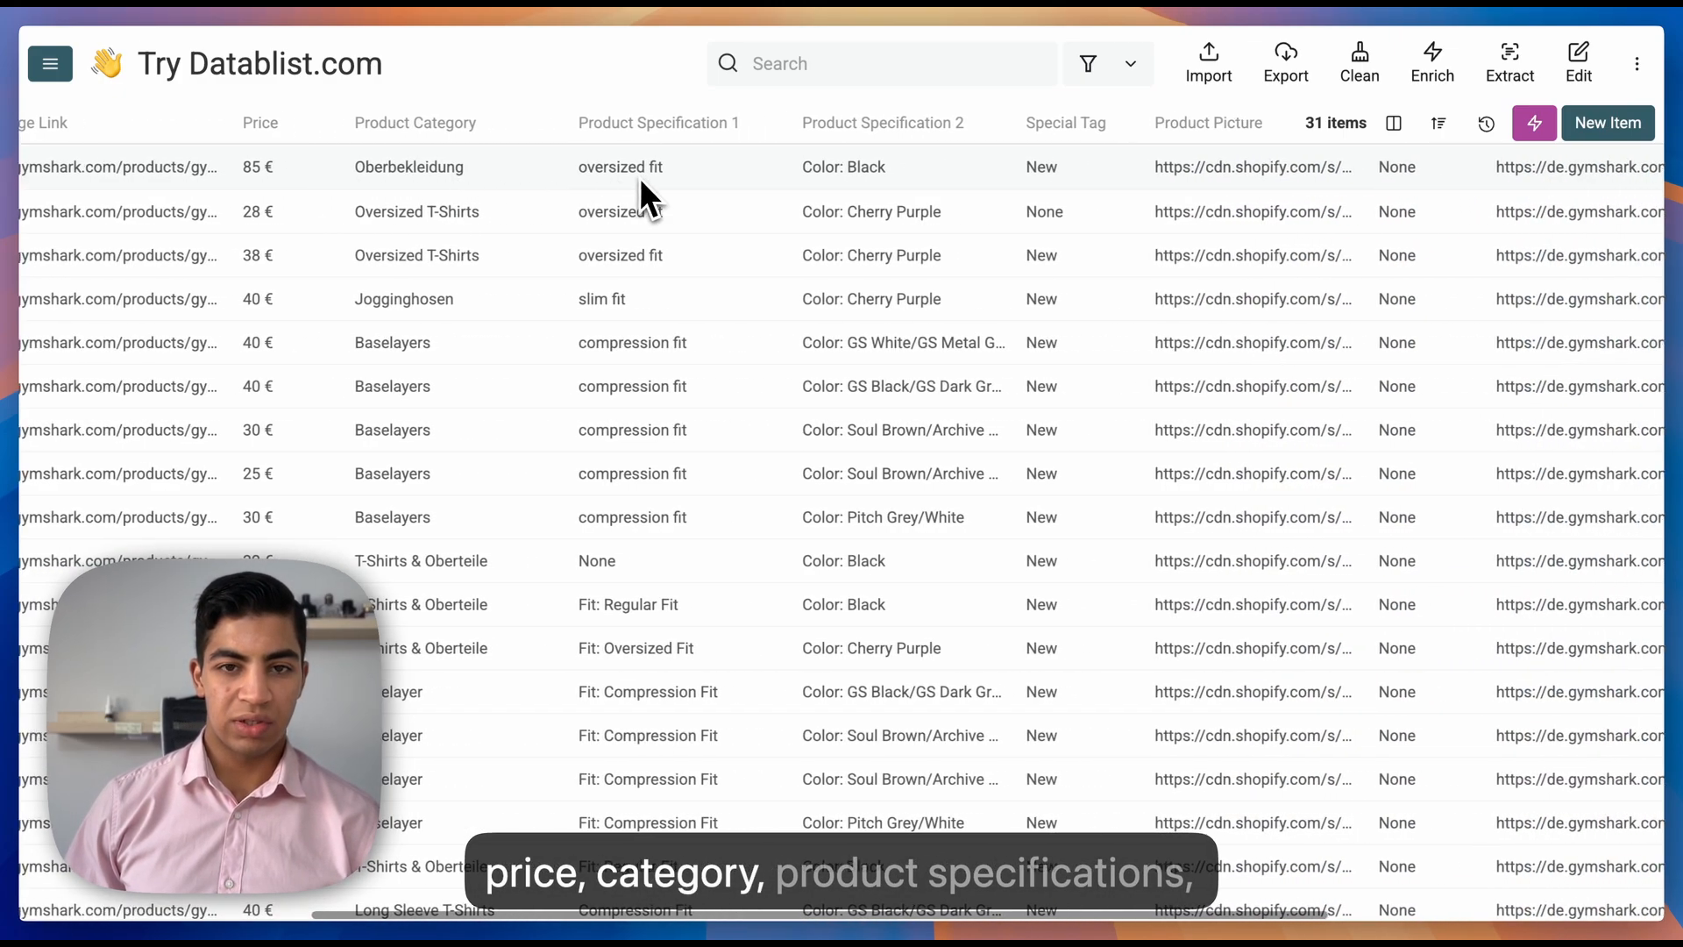
{"action": "scroll", "coordinate": [610, 175], "scroll_direction": "right", "scroll_amount": 3}
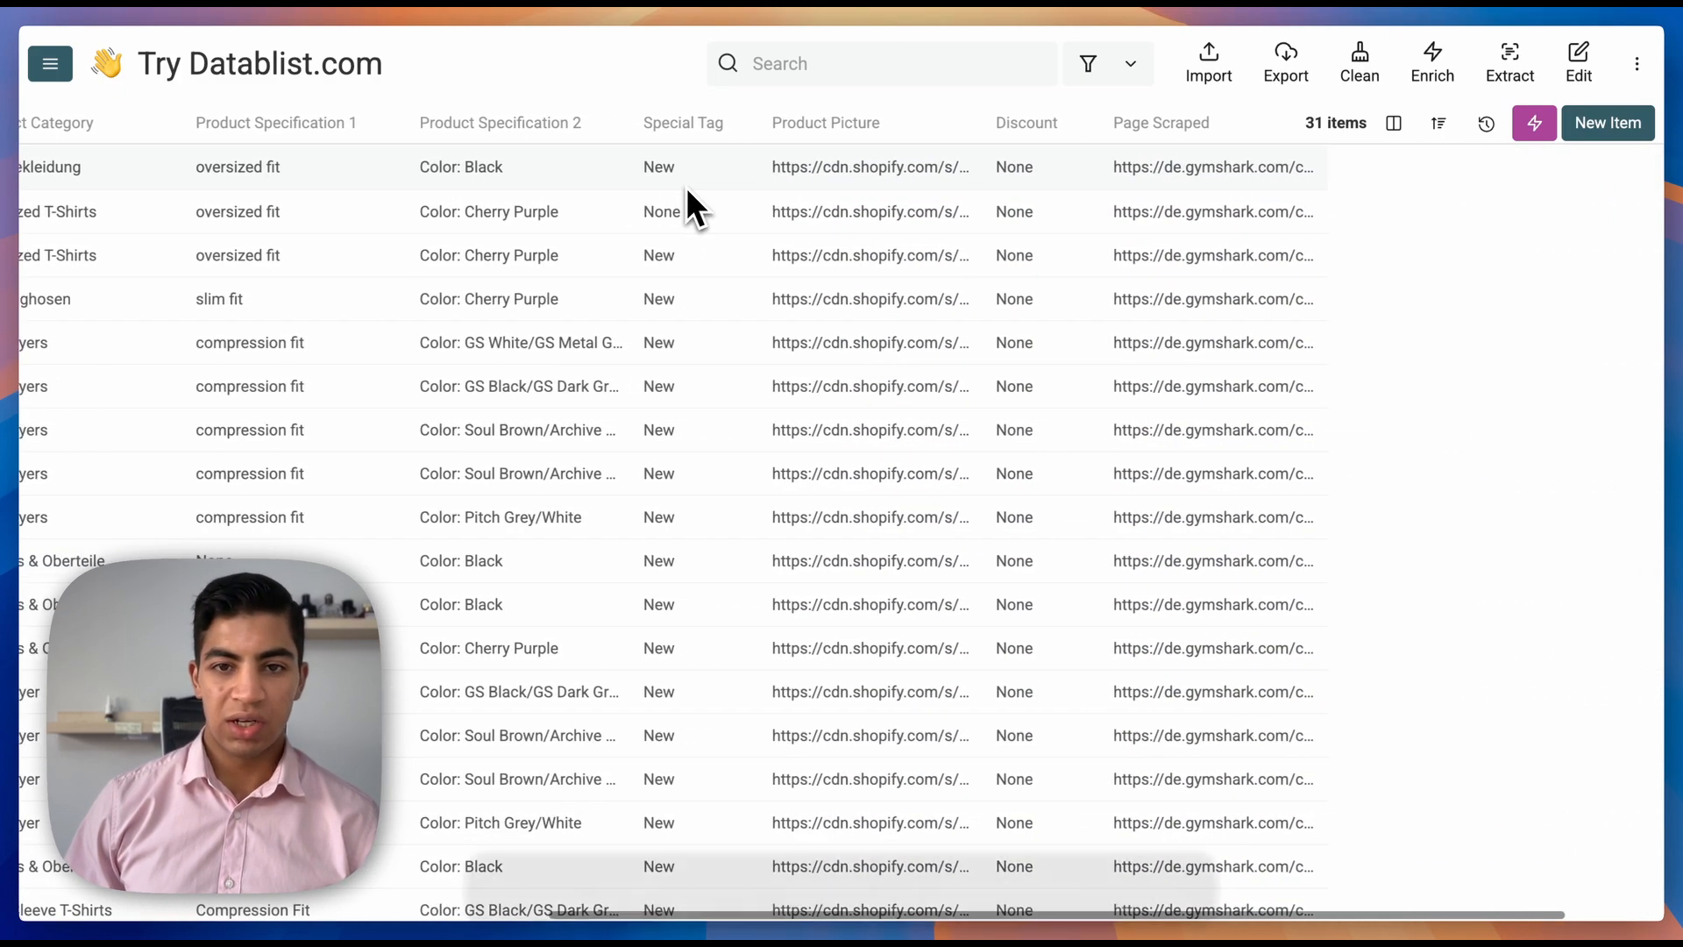
{"action": "scroll", "coordinate": [885, 188], "scroll_direction": "right", "scroll_amount": 2}
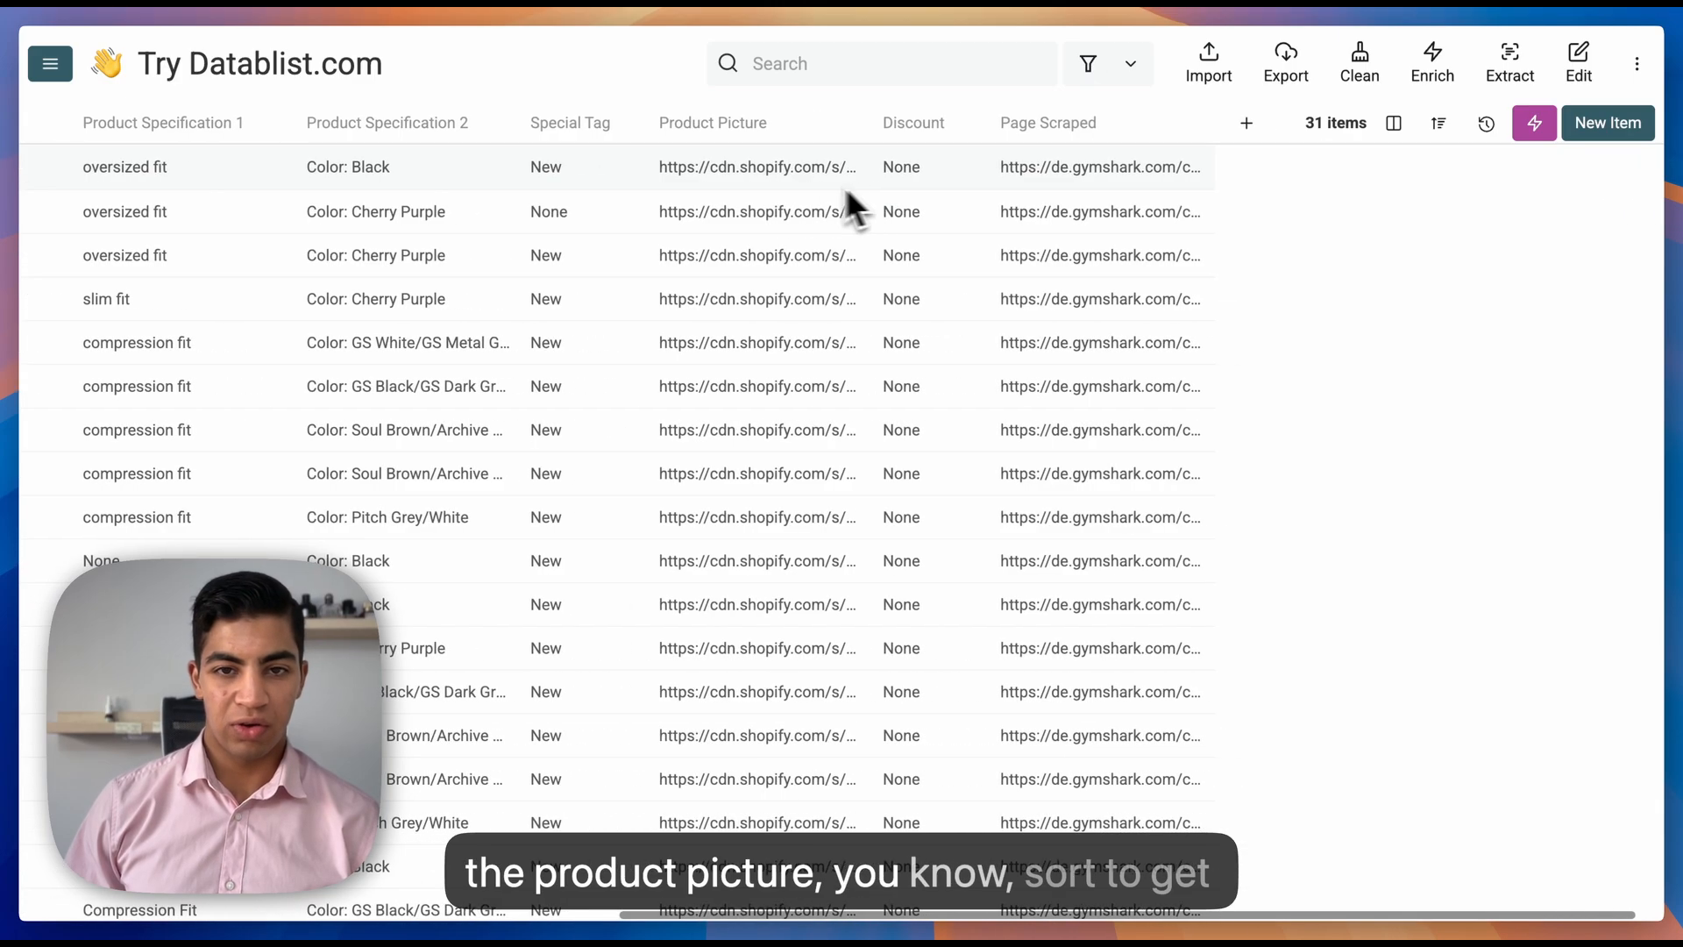
{"action": "scroll", "coordinate": [765, 166], "scroll_direction": "right", "scroll_amount": 1}
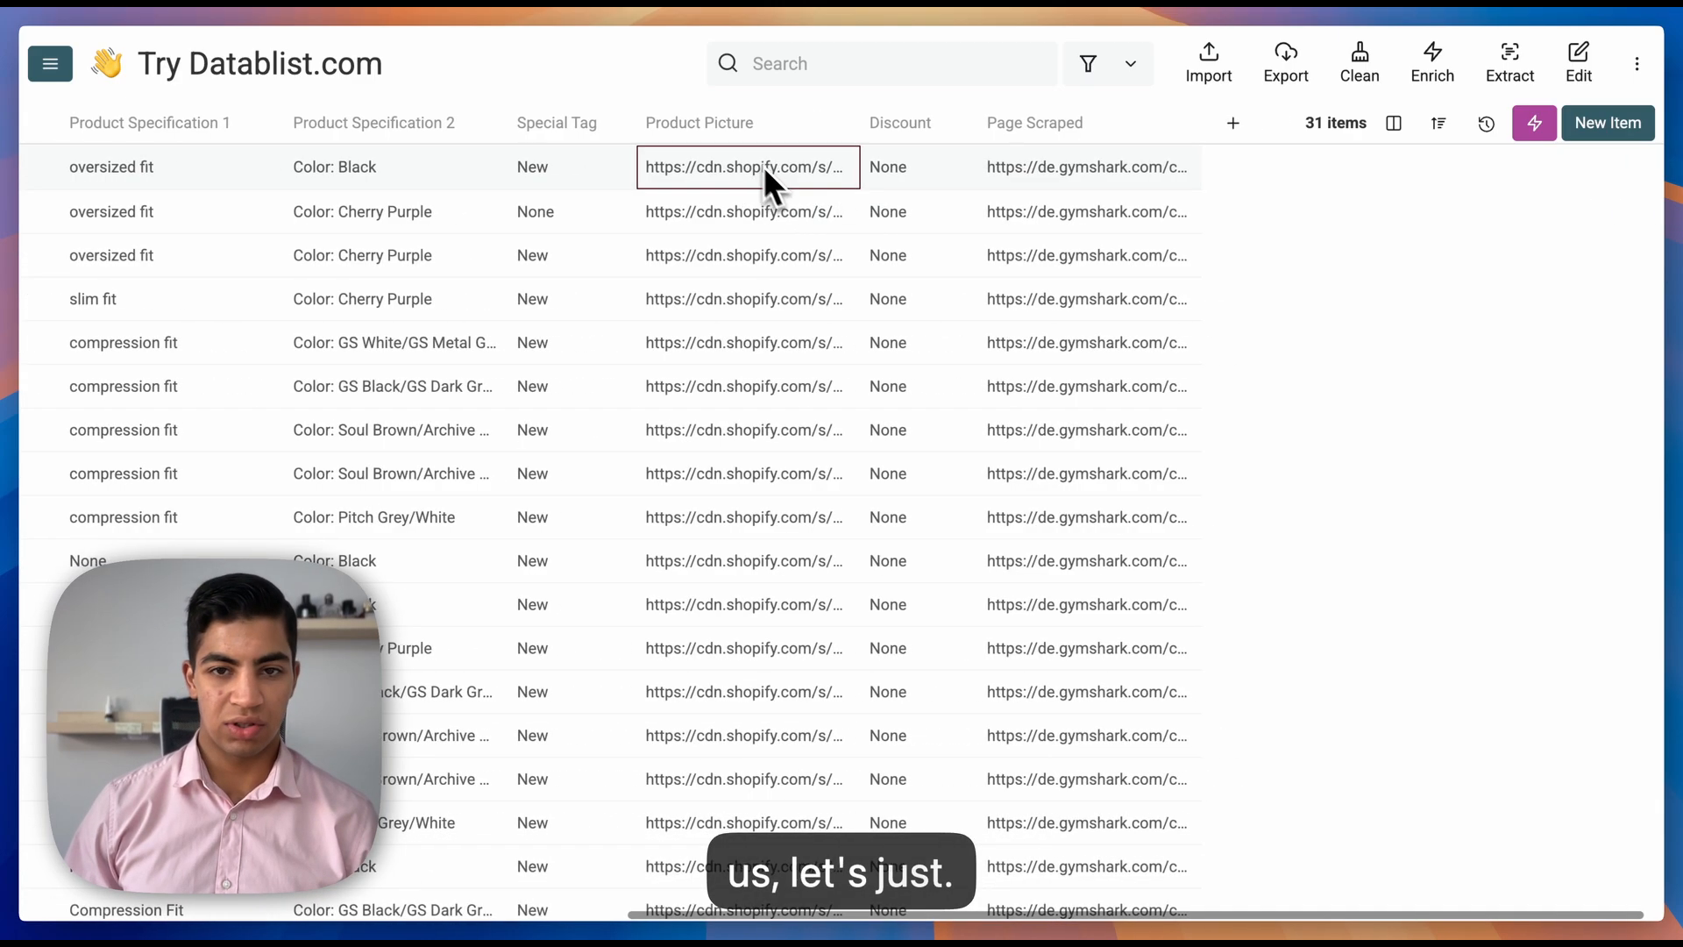
- Change the Product Picture property's type to Url and save the property
{"action": "left_click", "coordinate": [737, 128]}
{"action": "left_click", "coordinate": [740, 386]}
{"action": "left_click", "coordinate": [797, 434]}
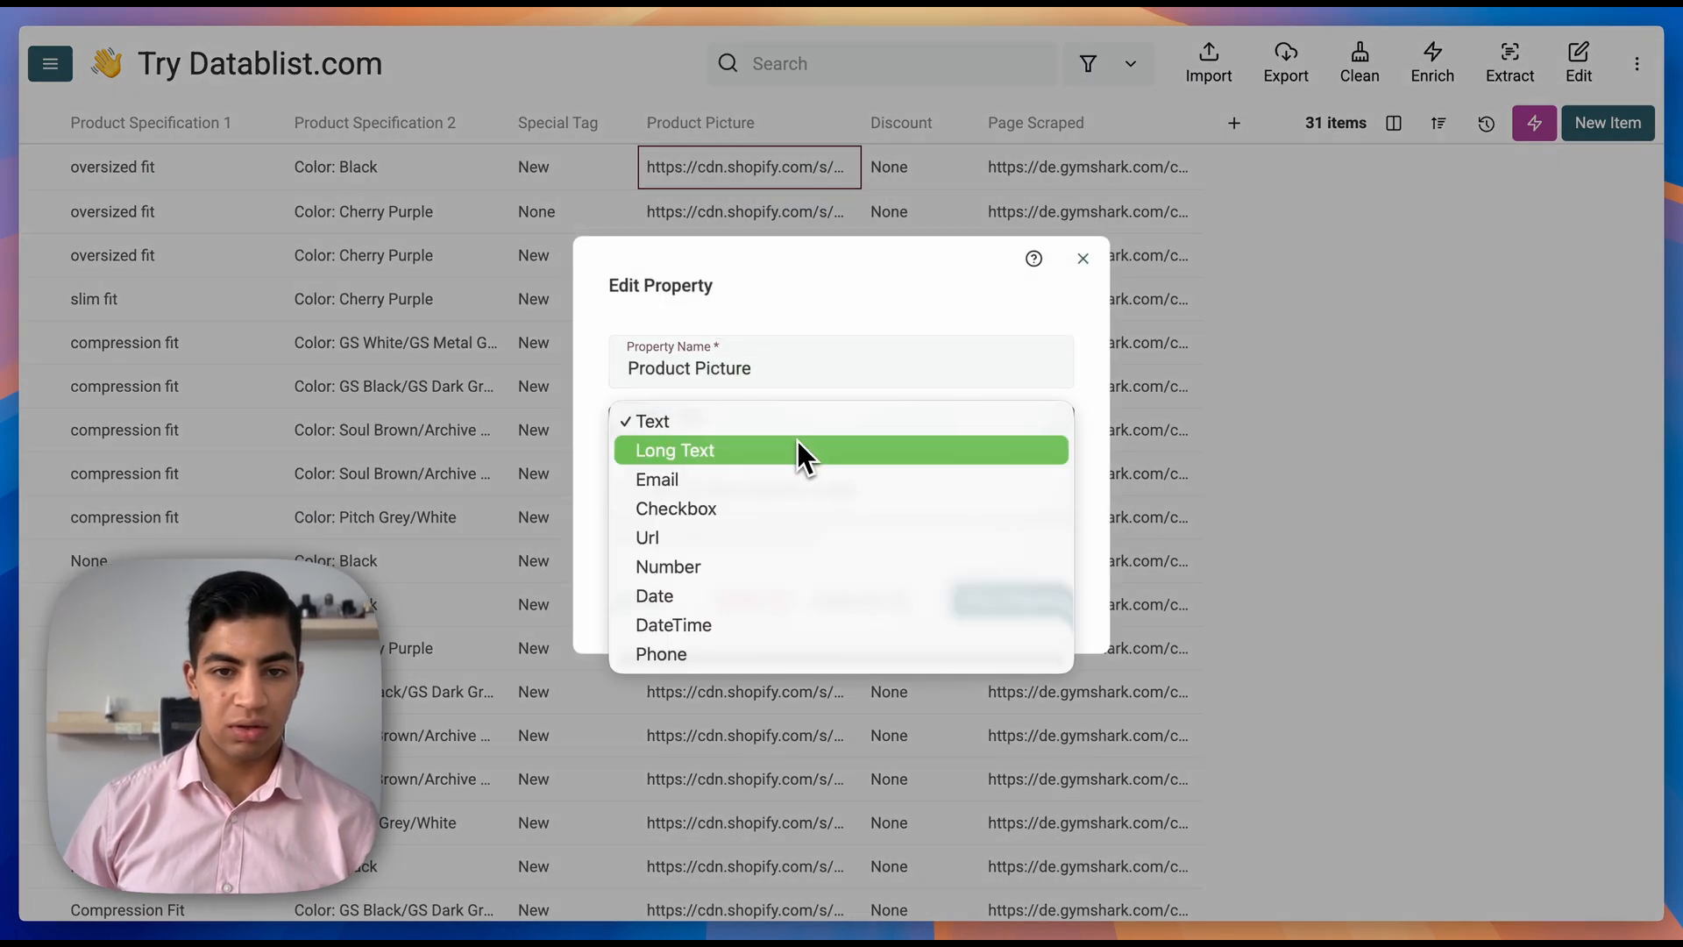
{"action": "left_click", "coordinate": [772, 543]}
{"action": "left_click", "coordinate": [991, 605]}
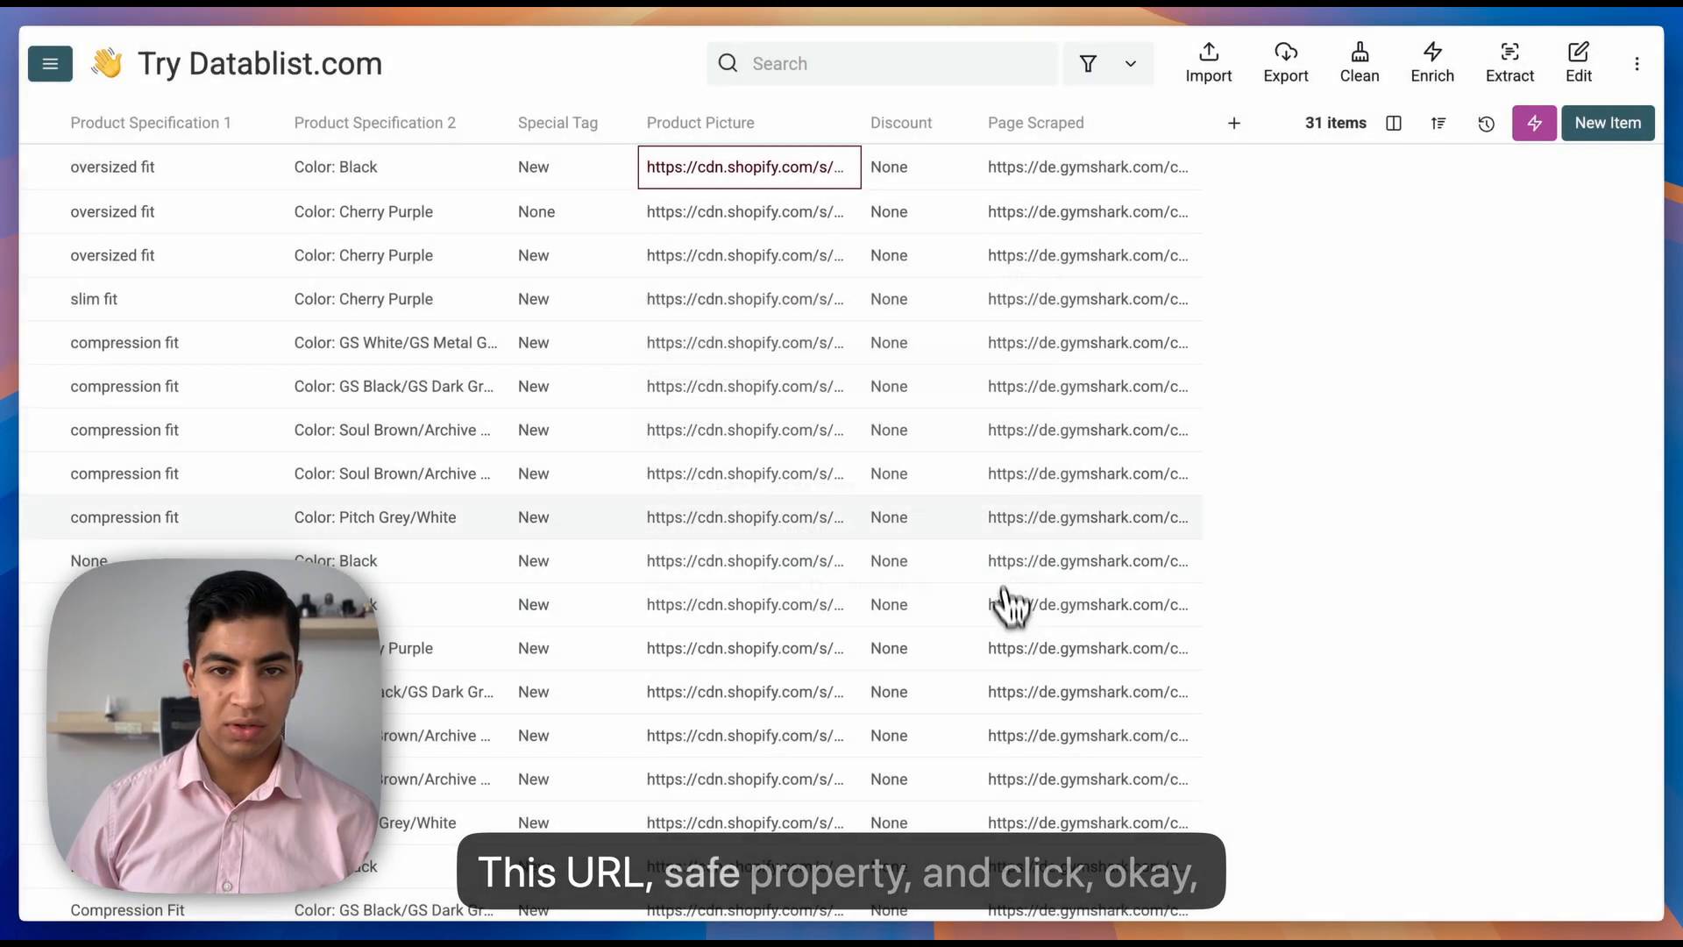
- Open the Retro Shell Track Jacket's picture and product page links to check them against the scraped data, and return to the collection
{"action": "left_click", "coordinate": [743, 195]}
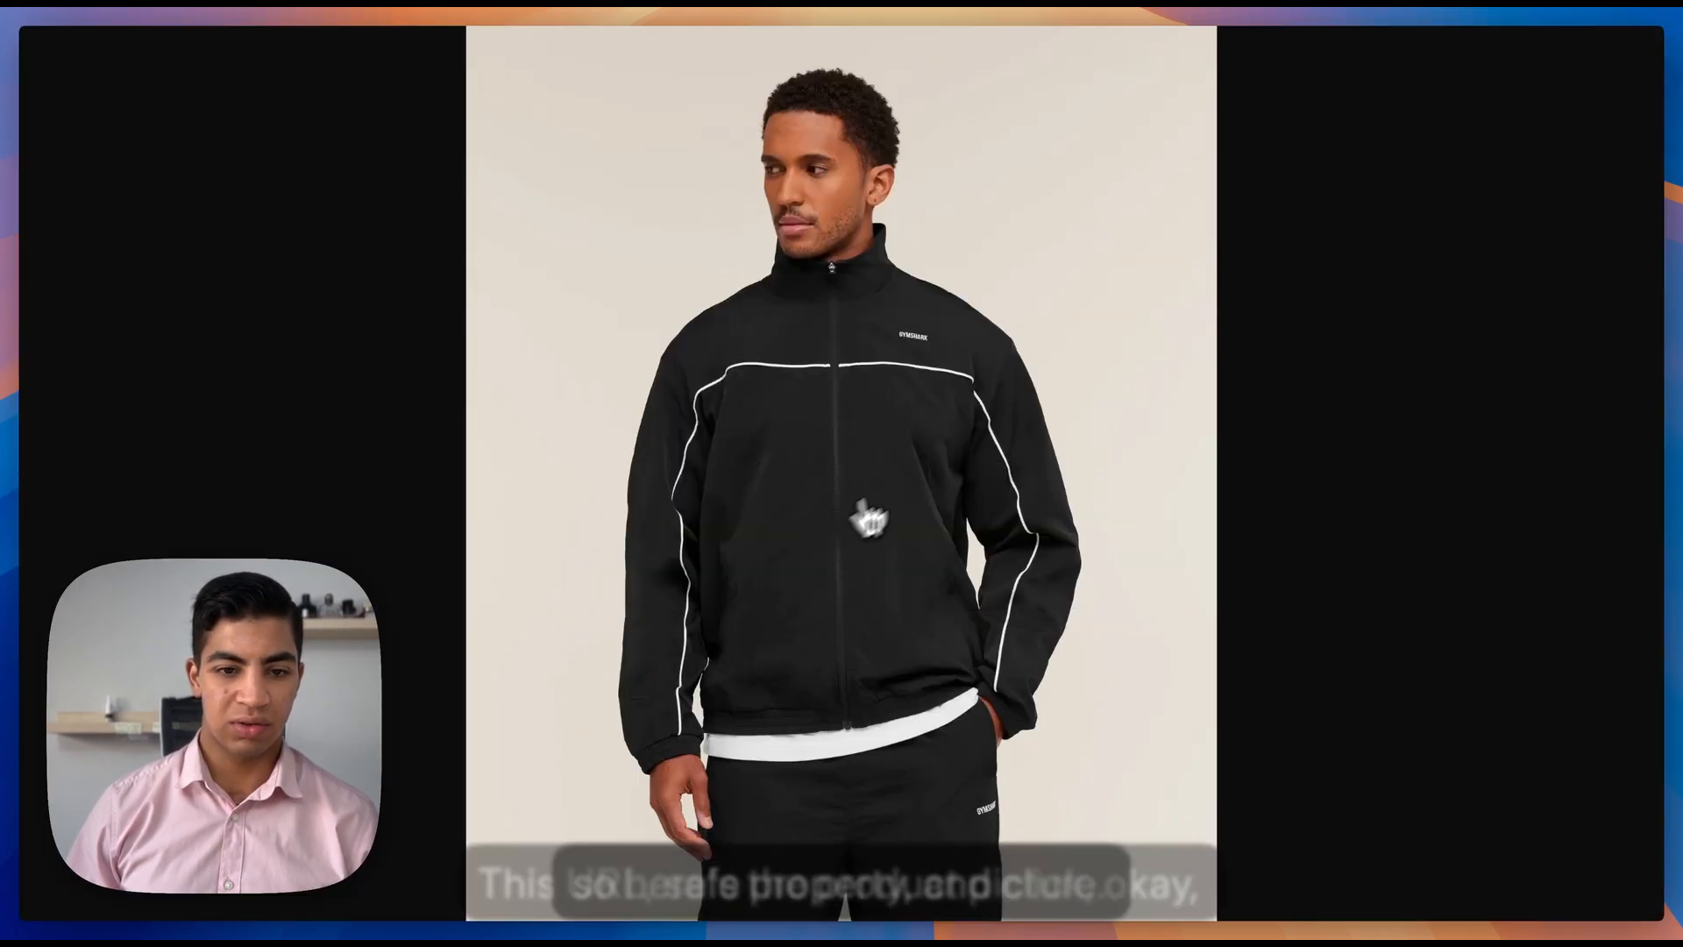
{"action": "key", "text": "Escape"}
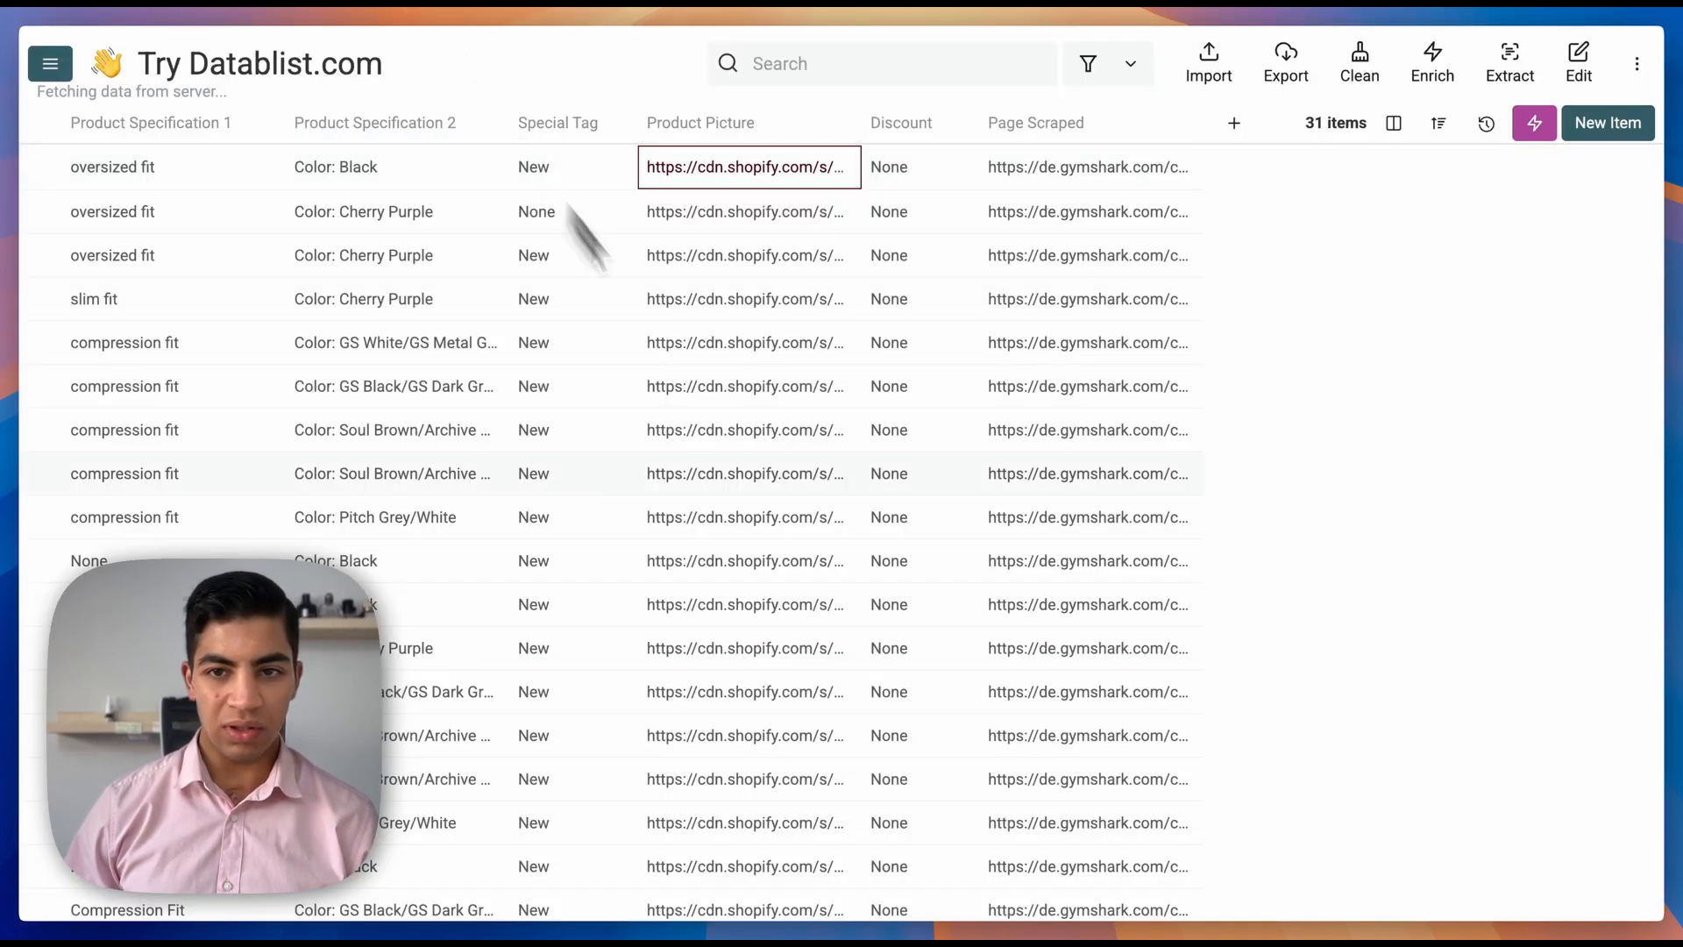
{"action": "scroll", "coordinate": [749, 435], "scroll_direction": "left", "scroll_amount": 10}
{"action": "left_click", "coordinate": [510, 172]}
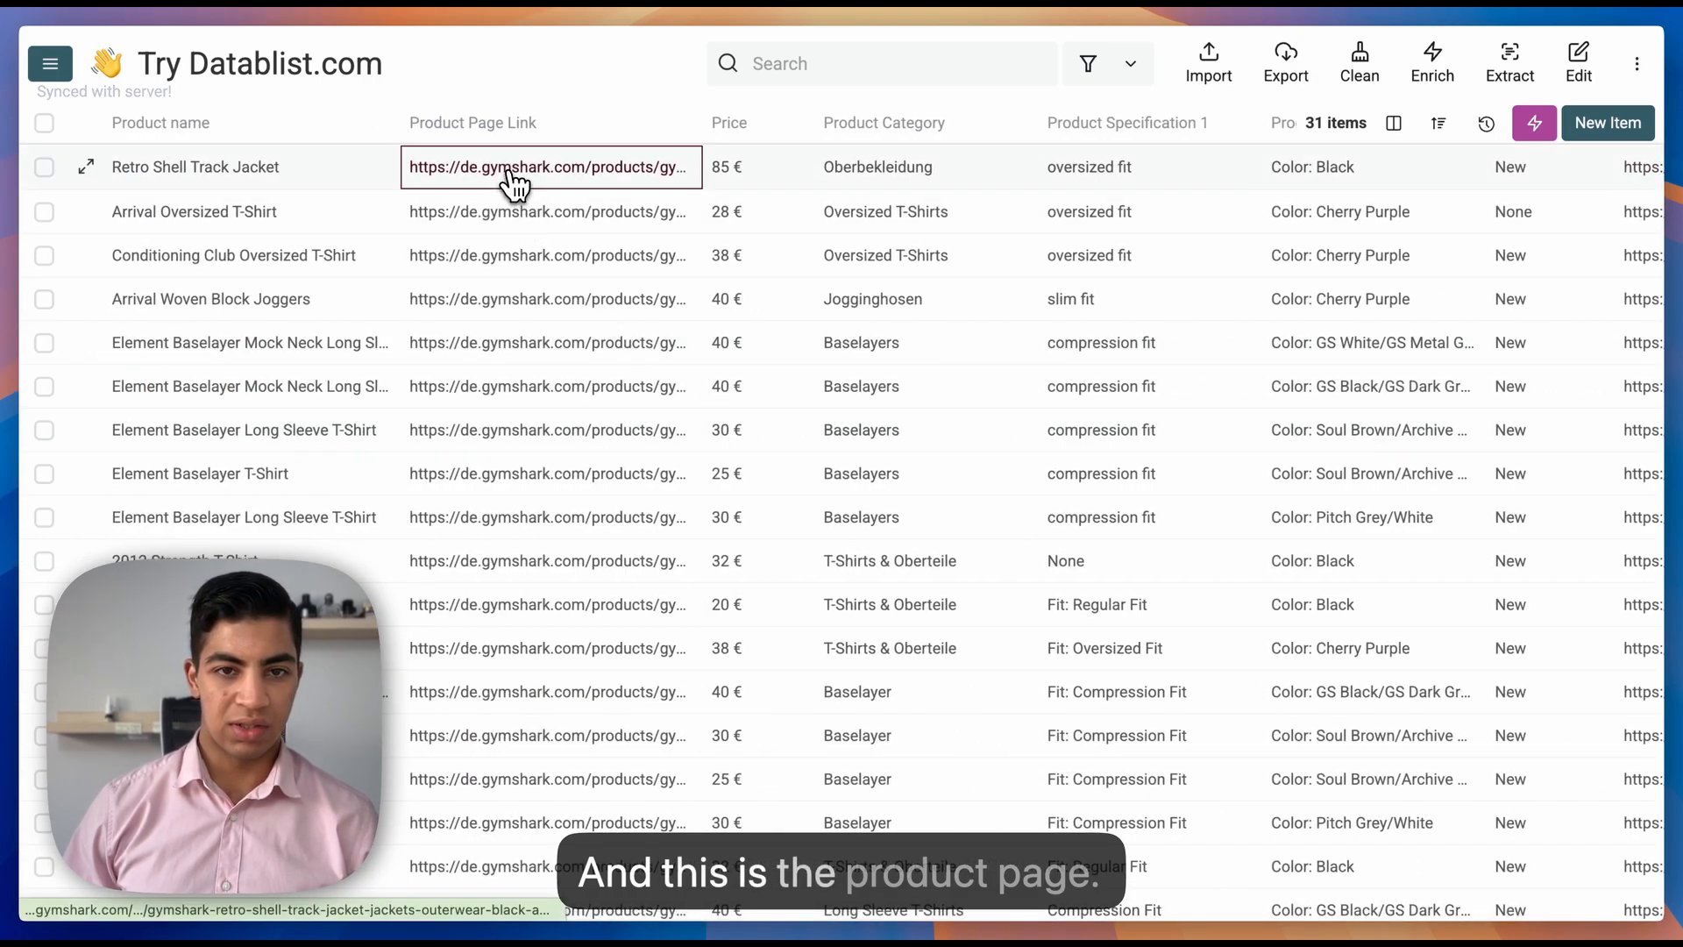
{"action": "scroll", "coordinate": [1008, 508], "scroll_direction": "down", "scroll_amount": 4}
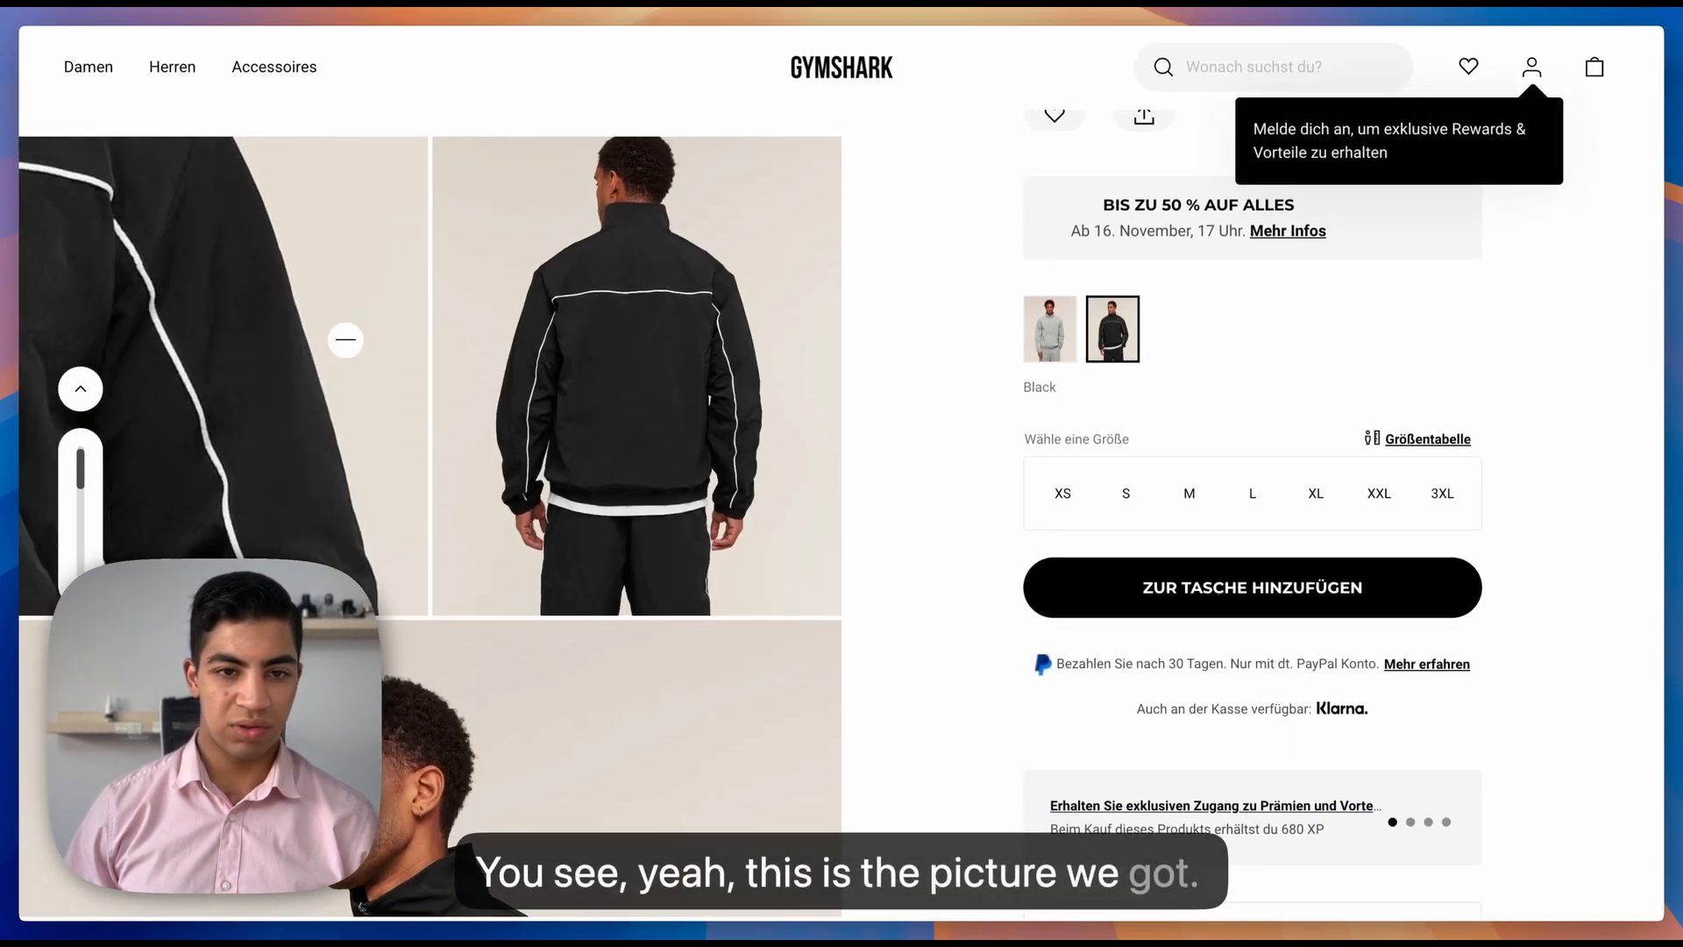
{"action": "scroll", "coordinate": [324, 439], "scroll_direction": "up", "scroll_amount": 4}
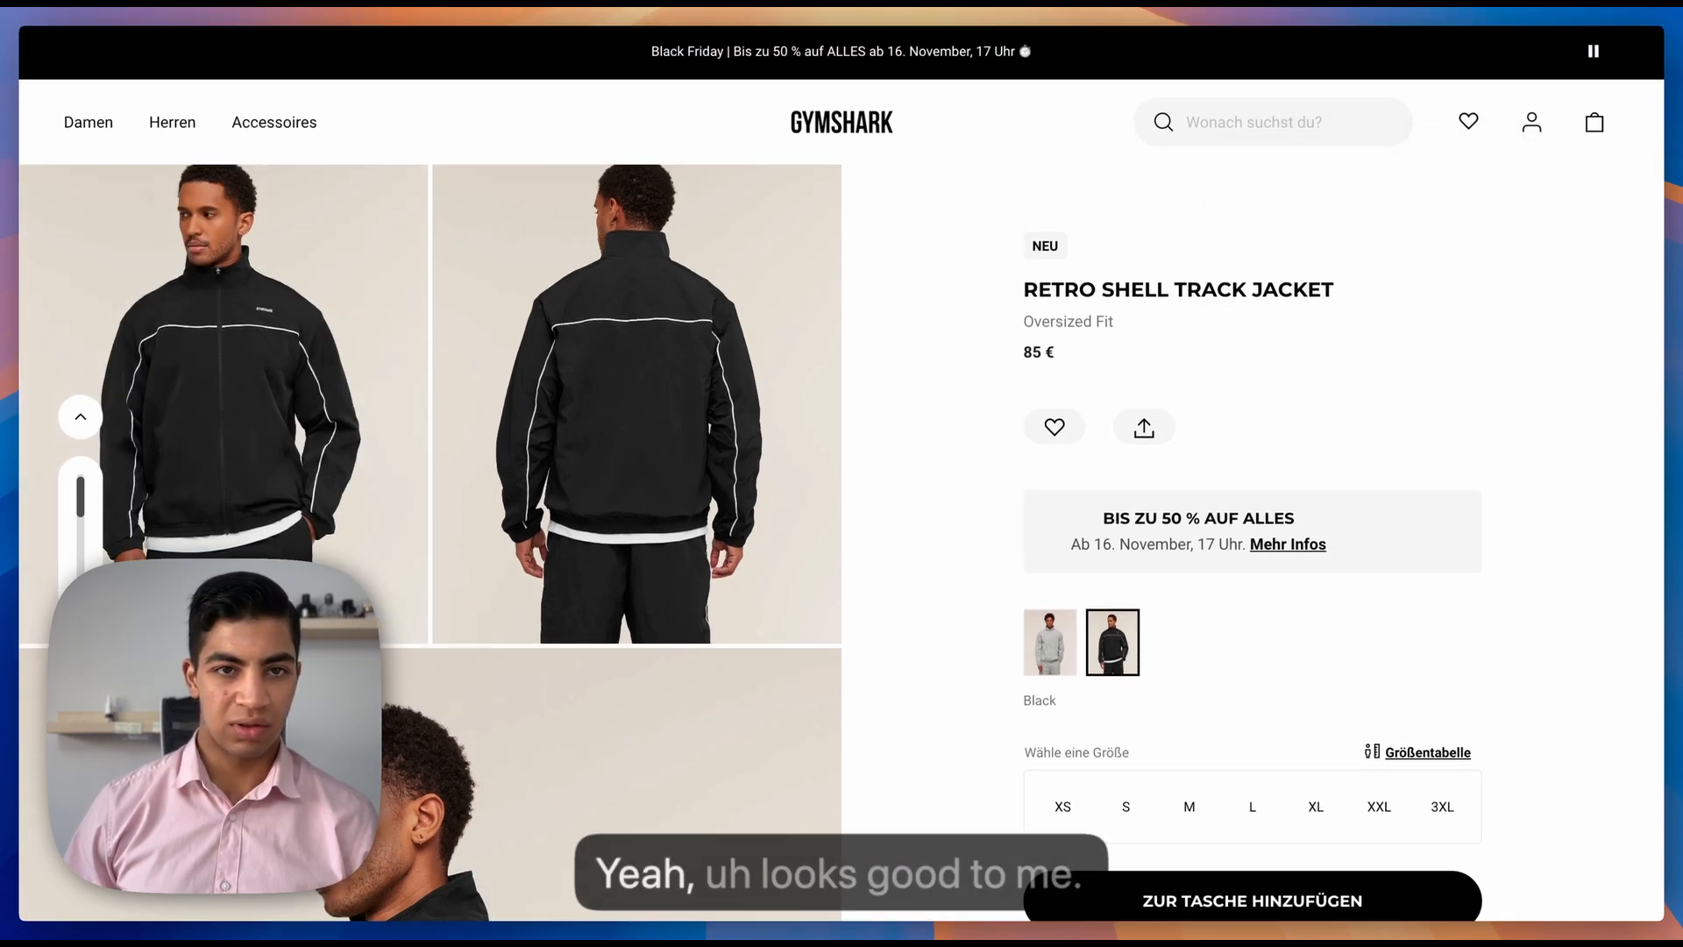
{"action": "left_click", "coordinate": [539, 11]}
{"action": "scroll", "coordinate": [1026, 551], "scroll_direction": "down", "scroll_amount": 6}
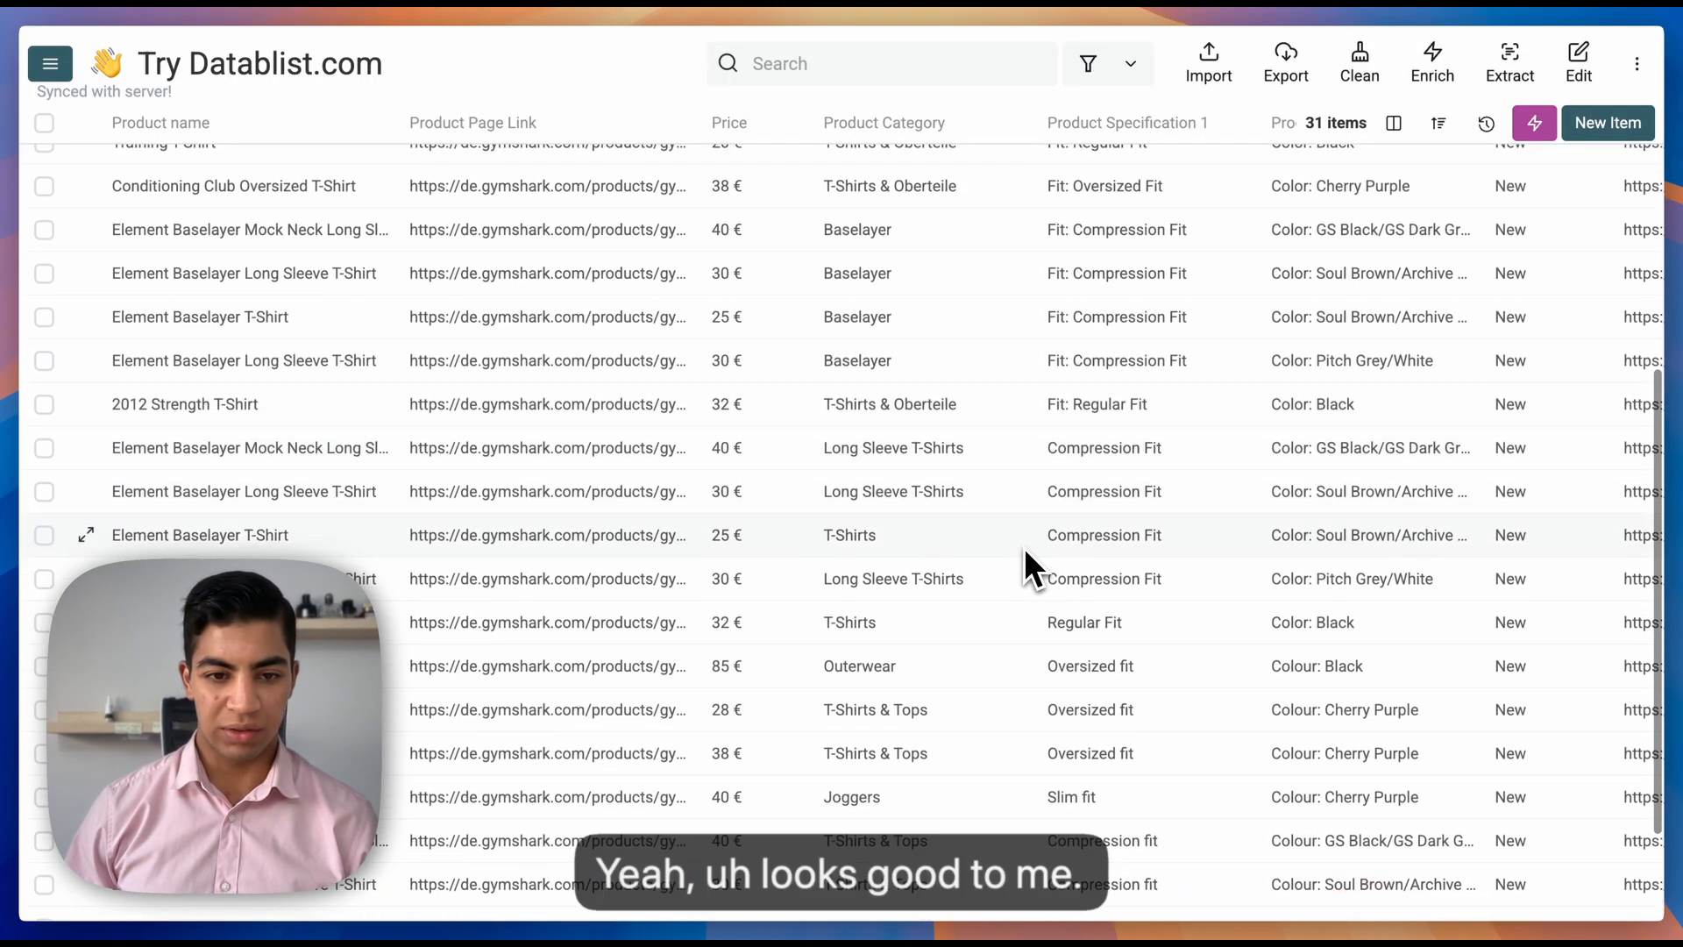
{"action": "scroll", "coordinate": [1026, 550], "scroll_direction": "up", "scroll_amount": 6}
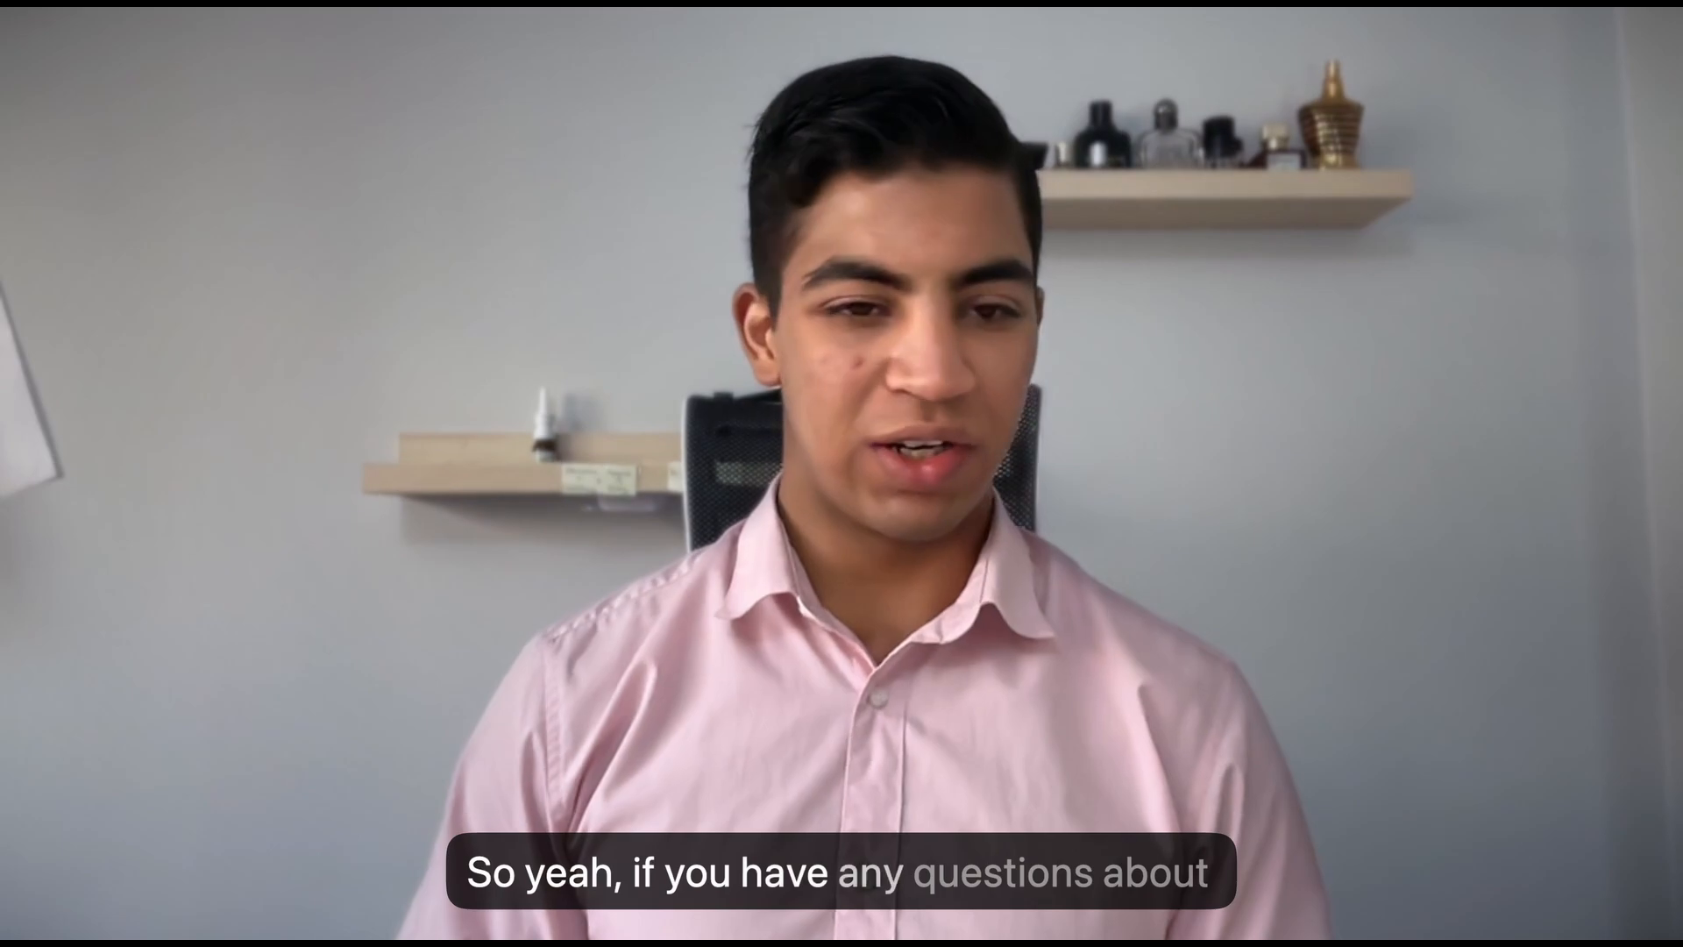